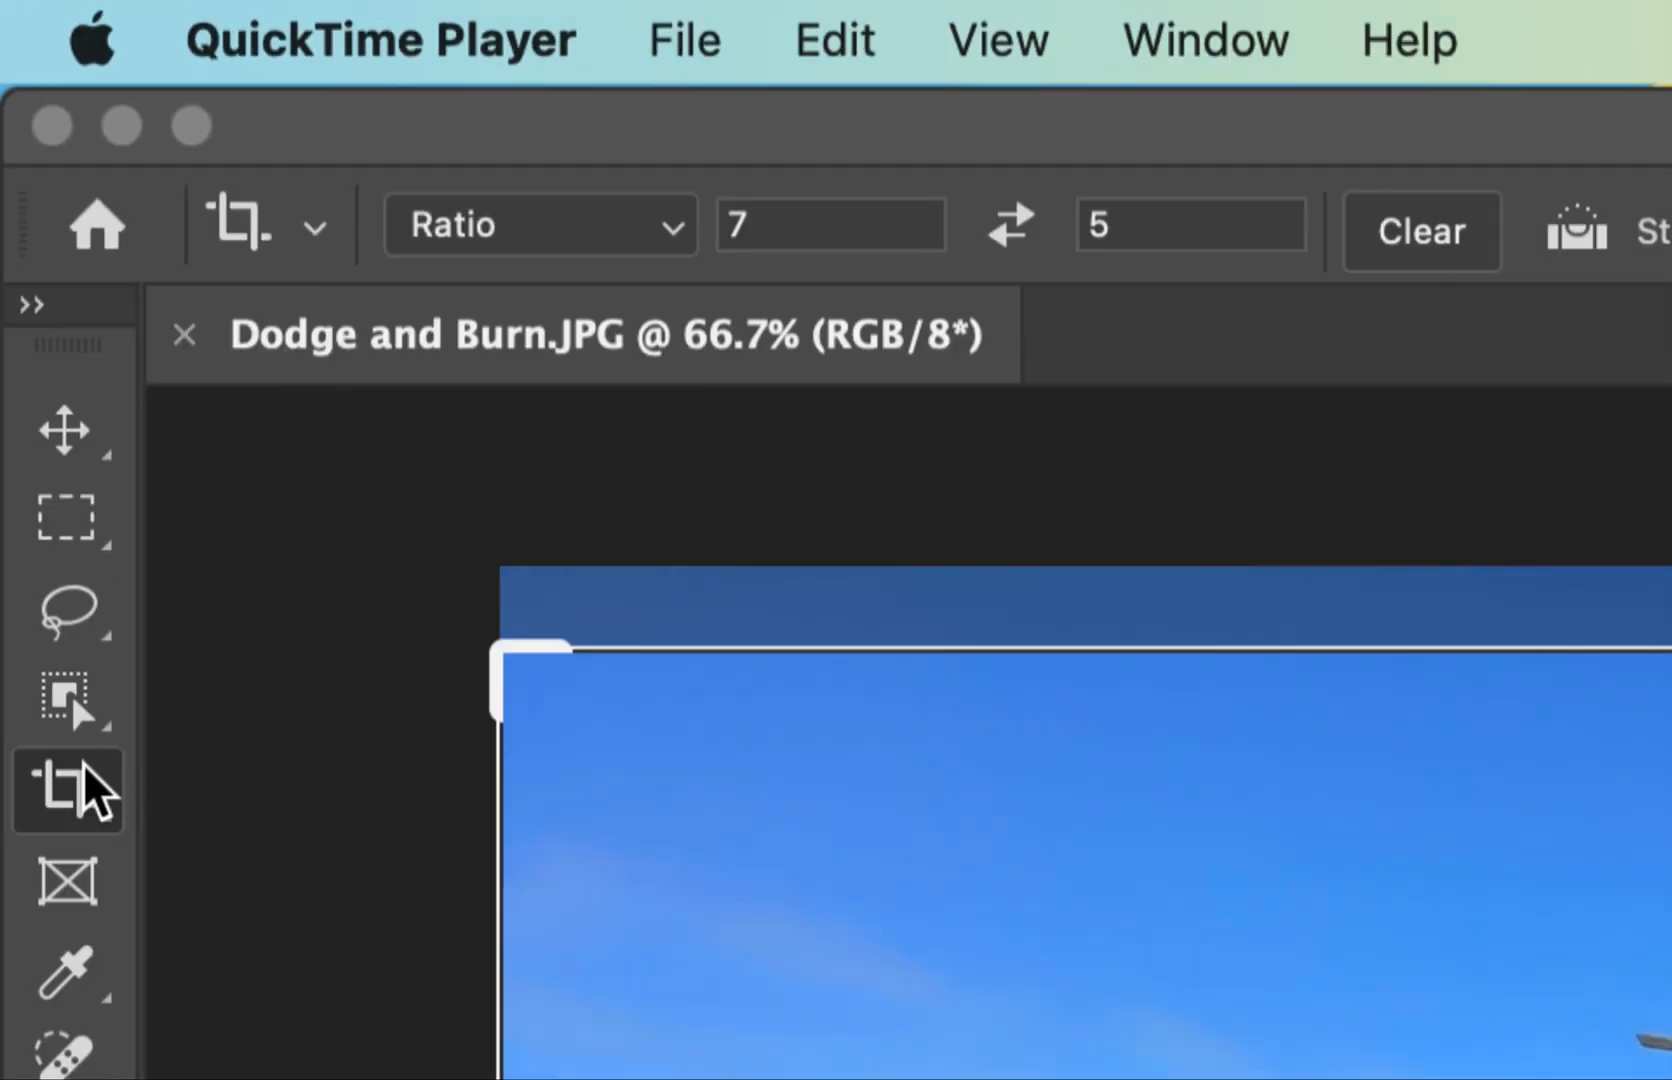
Start a crop of the driftwood photo using the 5 : 7 ratio preset, swapped to a 7 by 5 landscape frame.
{"action": "left_click", "coordinate": [84, 767]}
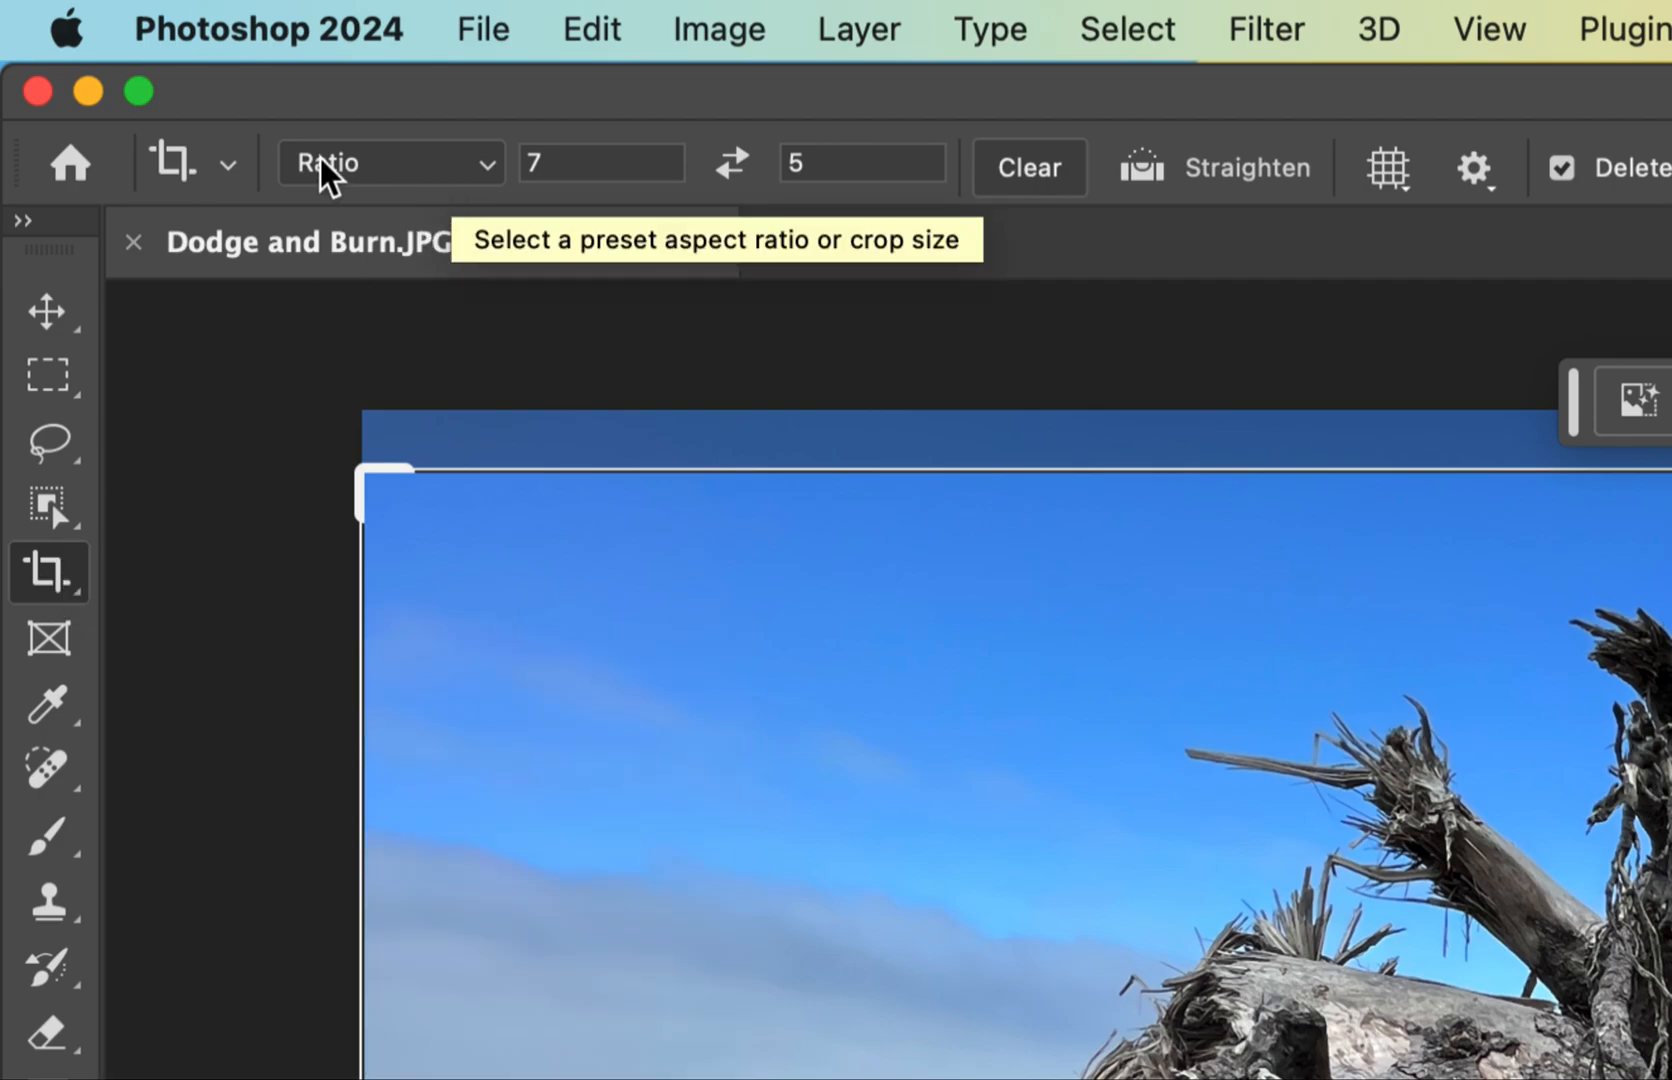
{"action": "left_click", "coordinate": [228, 165]}
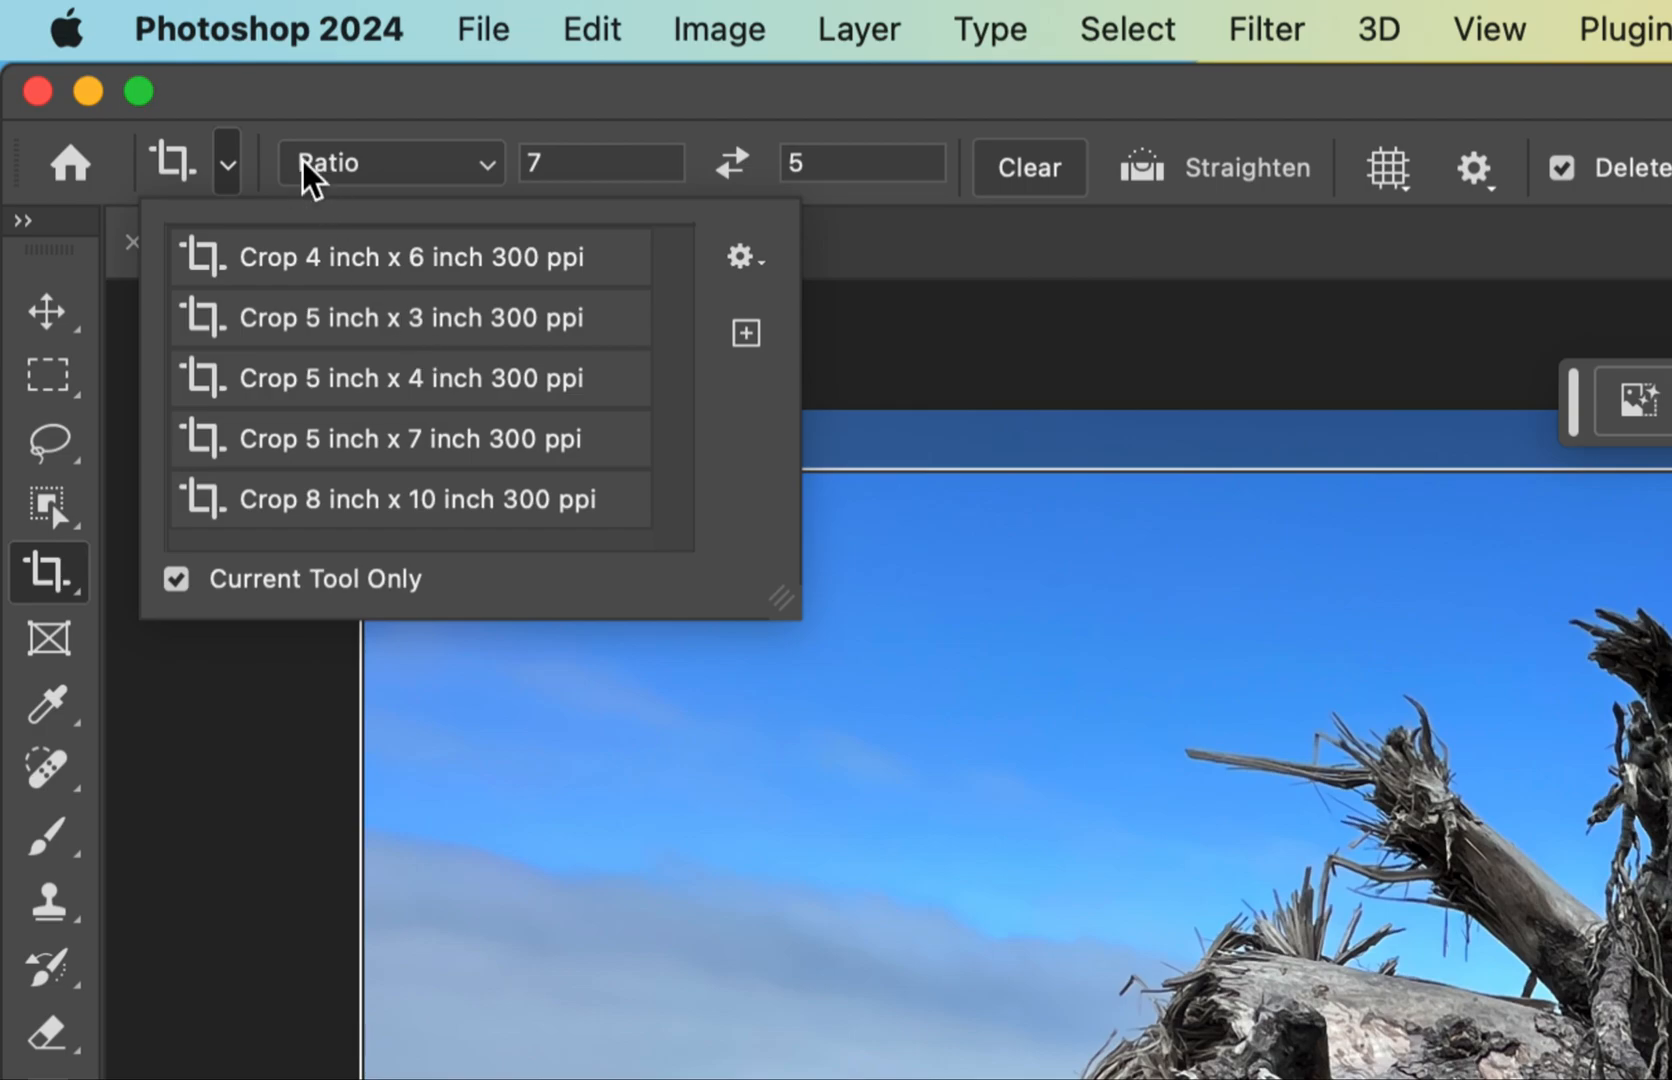
{"action": "left_click", "coordinate": [366, 145]}
{"action": "left_click", "coordinate": [384, 161]}
{"action": "scroll", "coordinate": [430, 437], "scroll_direction": "up", "scroll_amount": 3}
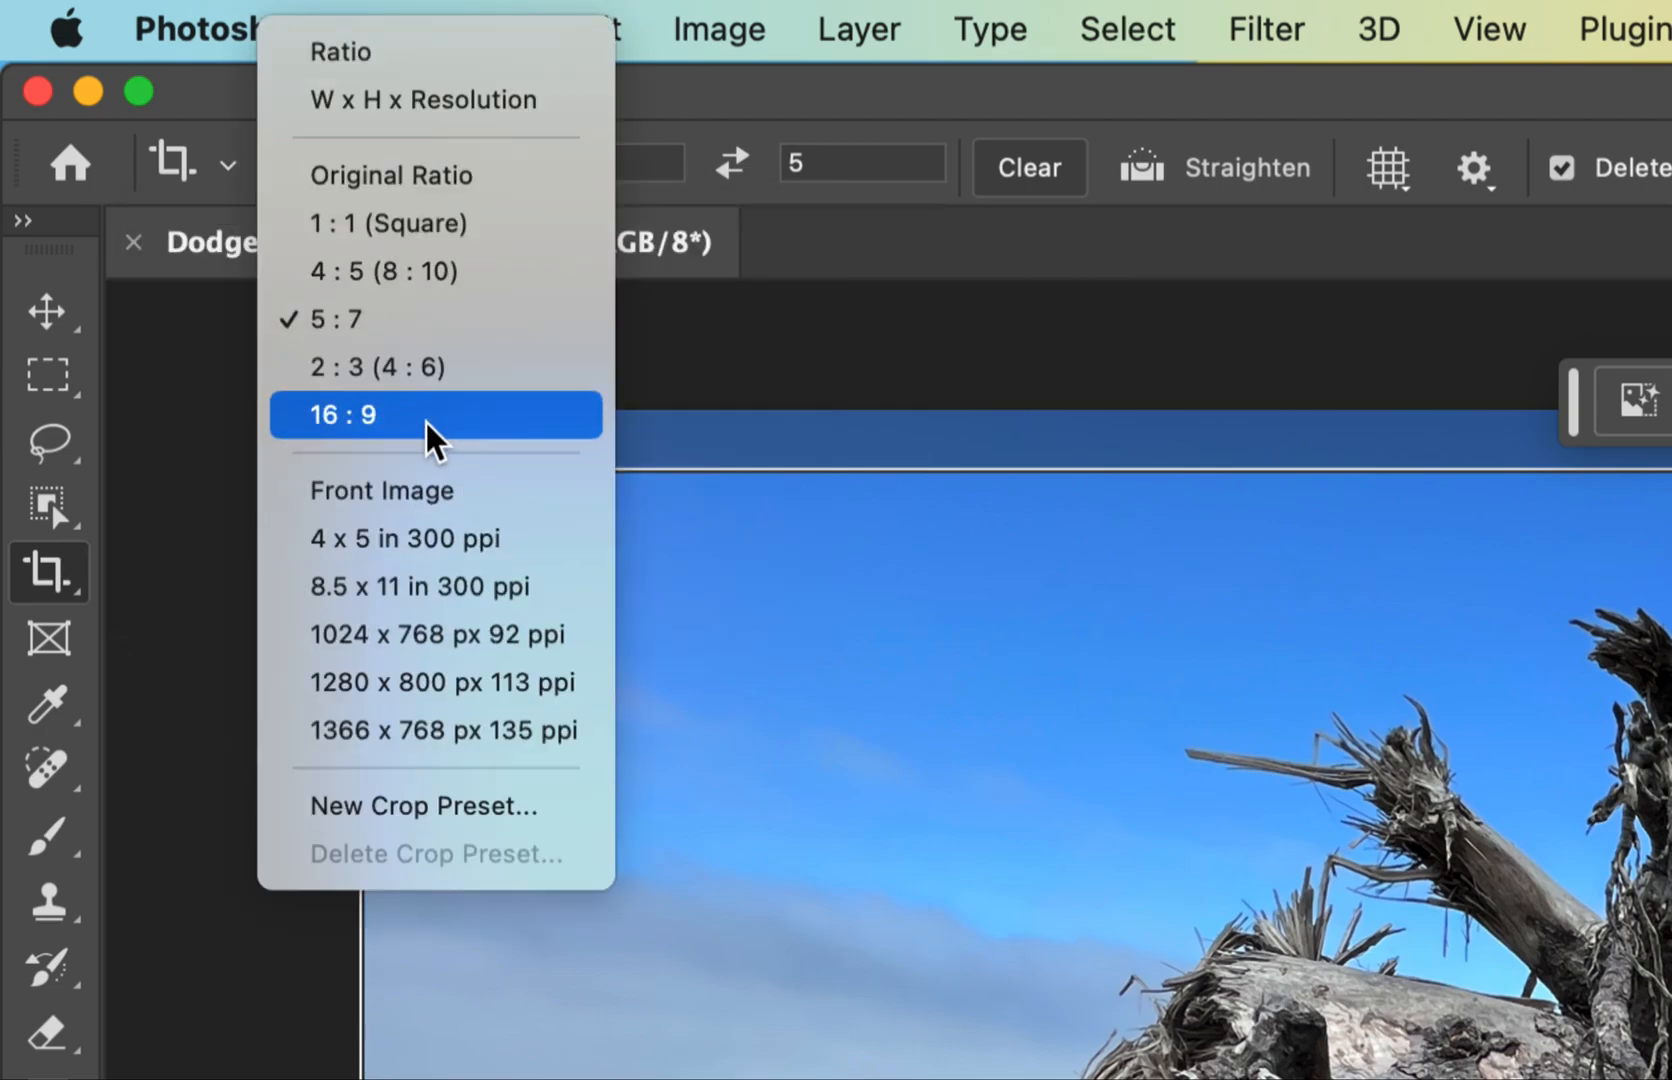
{"action": "left_click", "coordinate": [360, 325]}
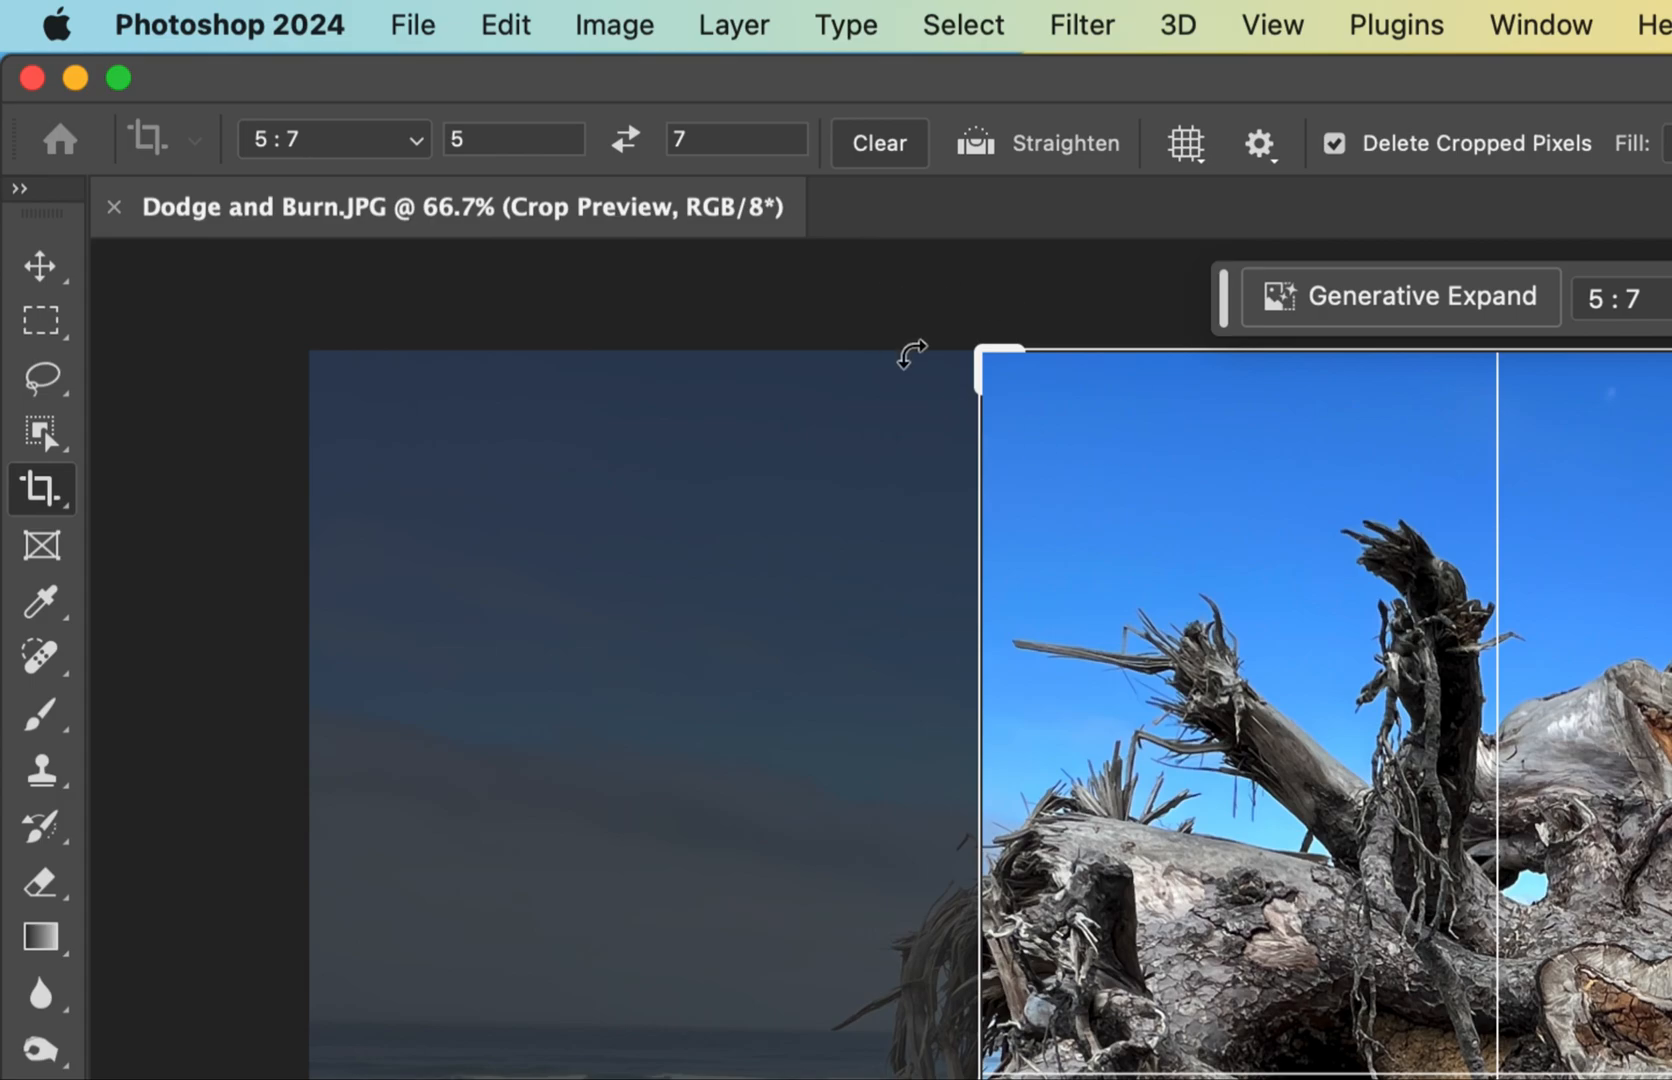
{"action": "left_click", "coordinate": [627, 139]}
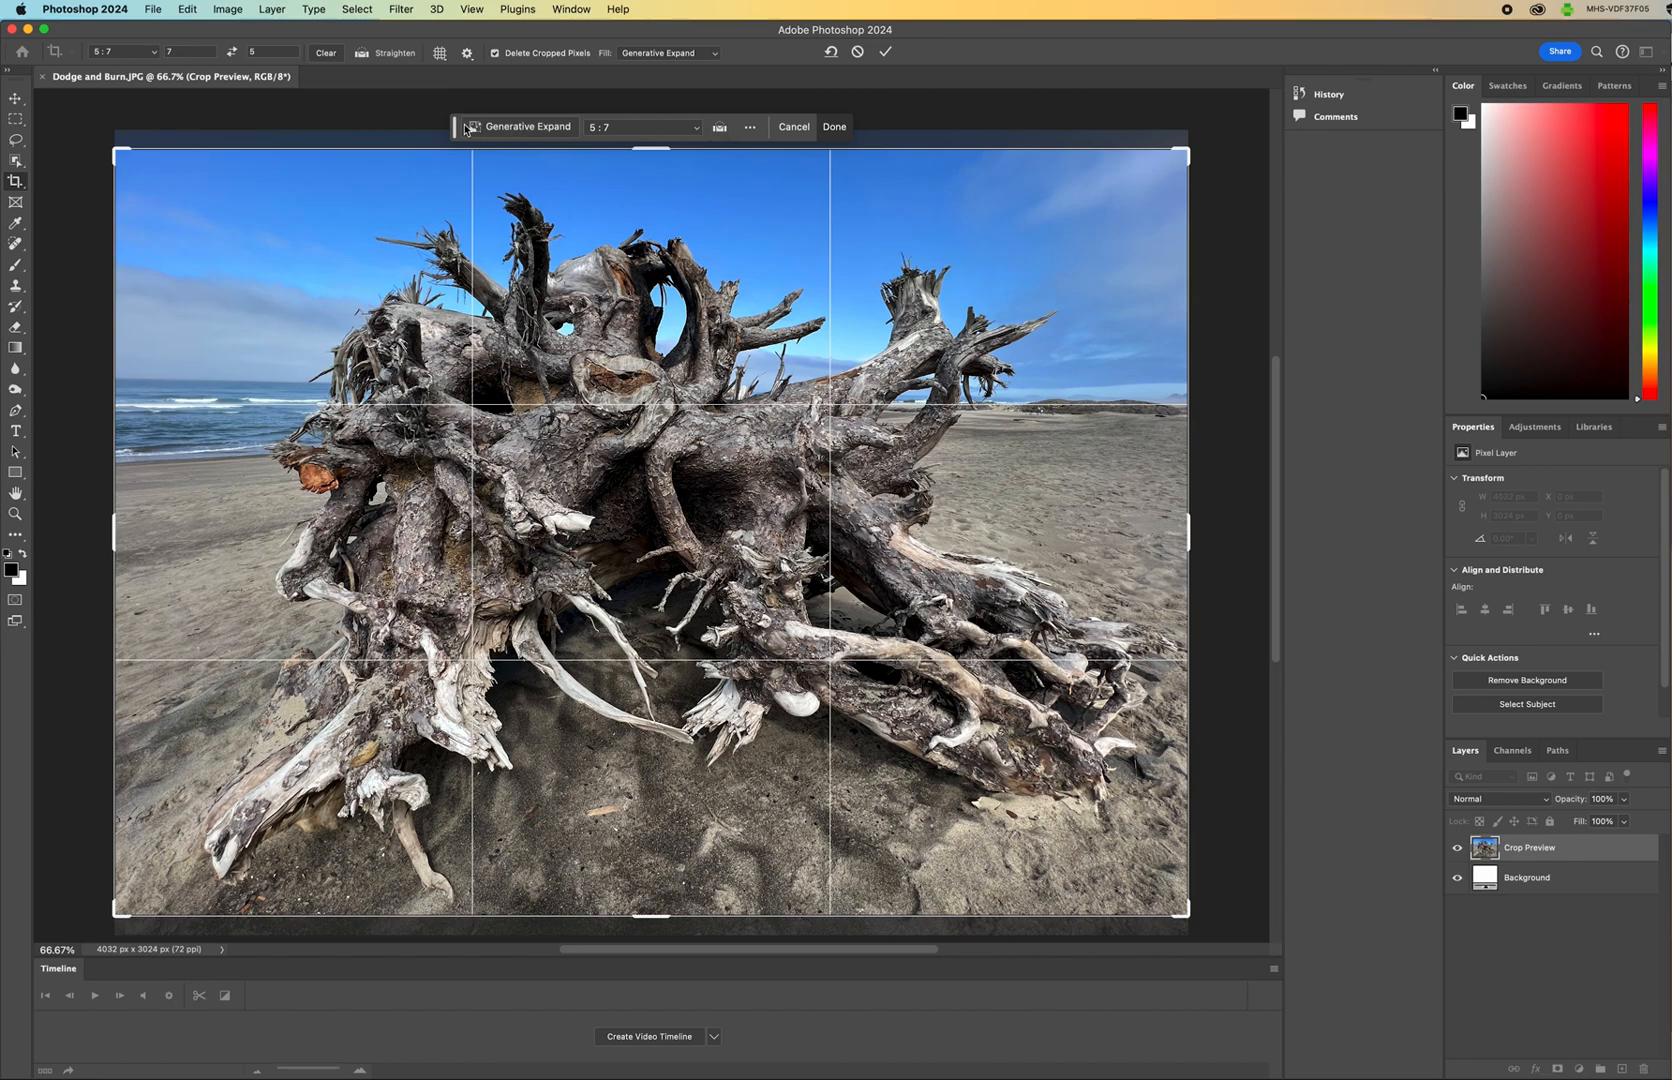
Rotate the image slightly within the crop to level the horizon, and apply the crop with Generative Expand filling the empty edges.
{"action": "left_click_drag", "start_coordinate": [452, 126], "coordinate": [659, 982]}
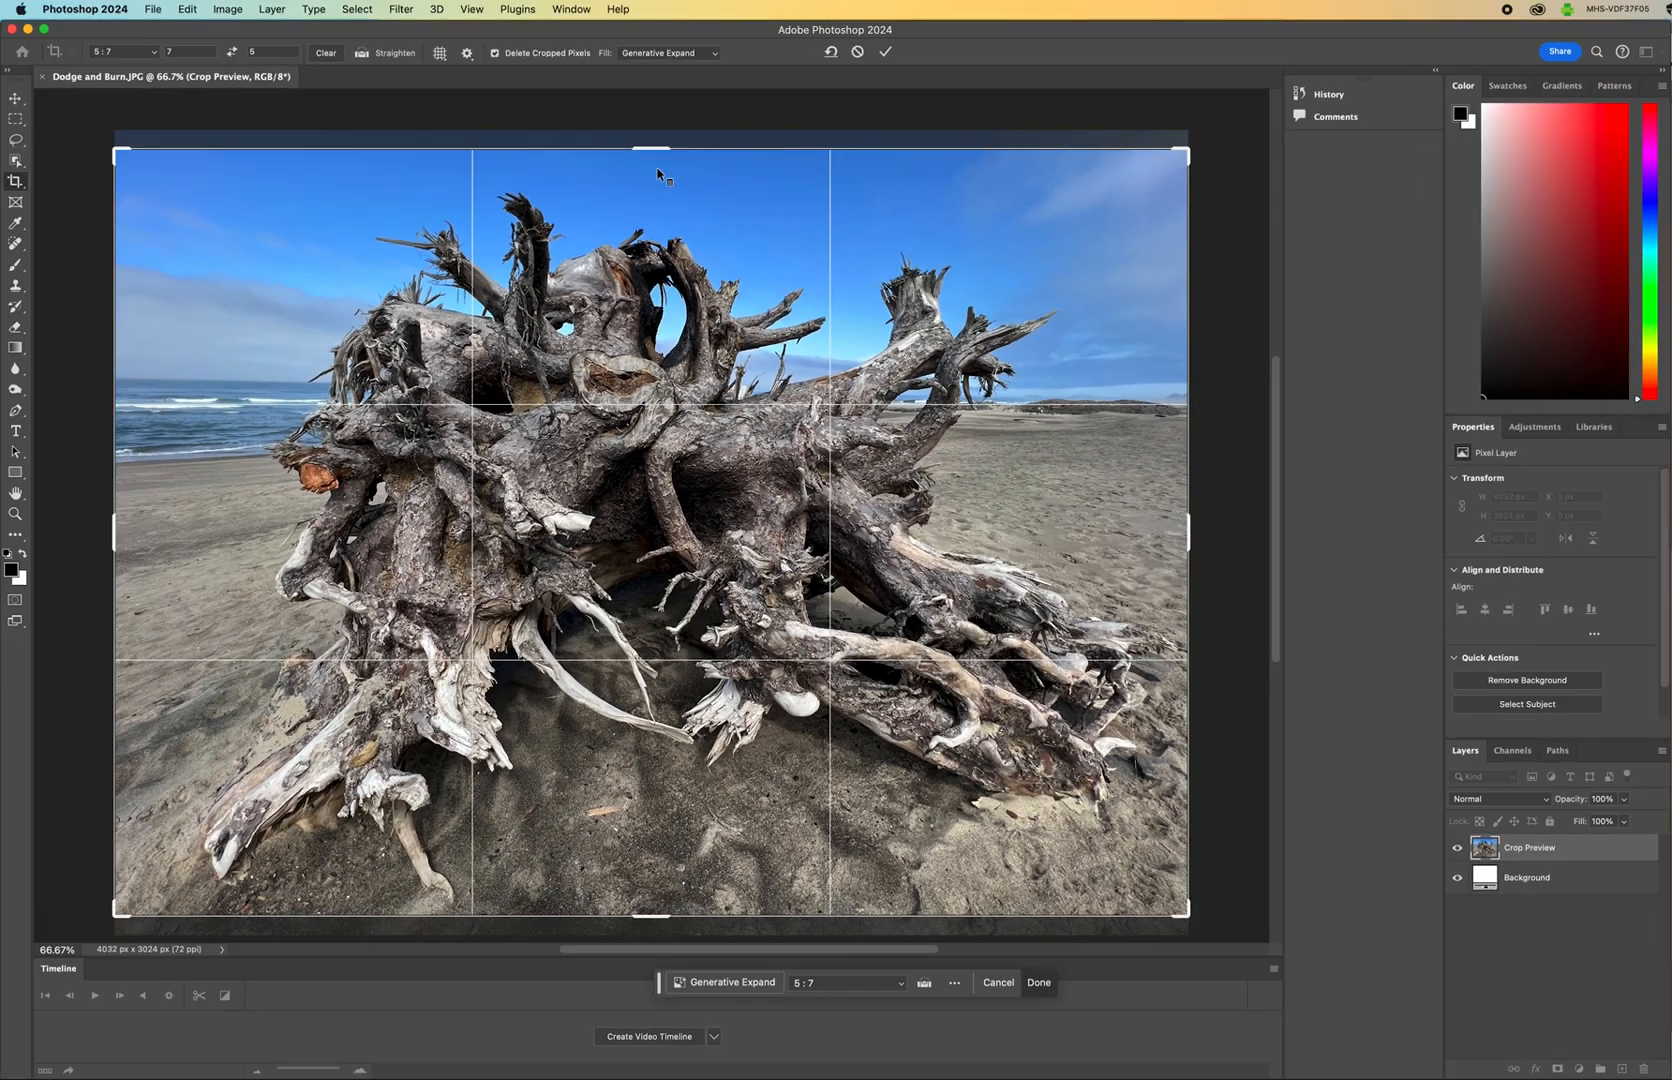
{"action": "left_click_drag", "start_coordinate": [655, 133], "coordinate": [651, 133]}
{"action": "left_click_drag", "start_coordinate": [655, 139], "coordinate": [651, 136]}
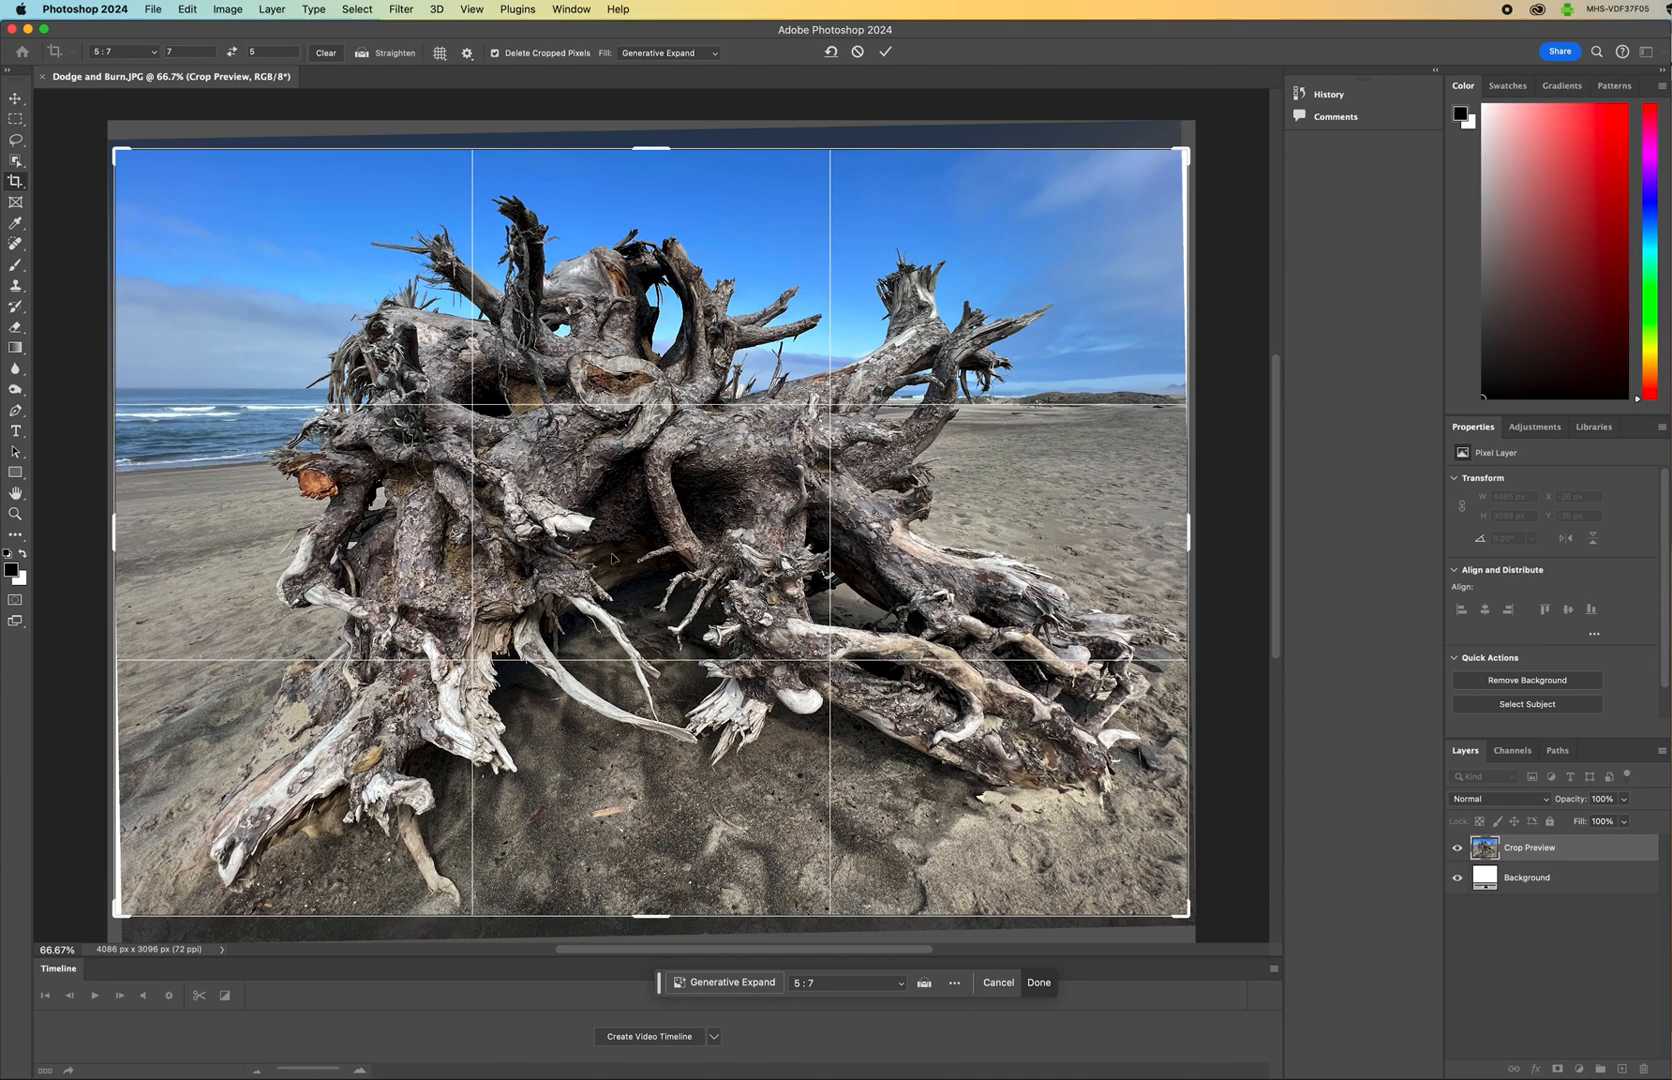
{"action": "left_click_drag", "start_coordinate": [631, 583], "coordinate": [631, 578]}
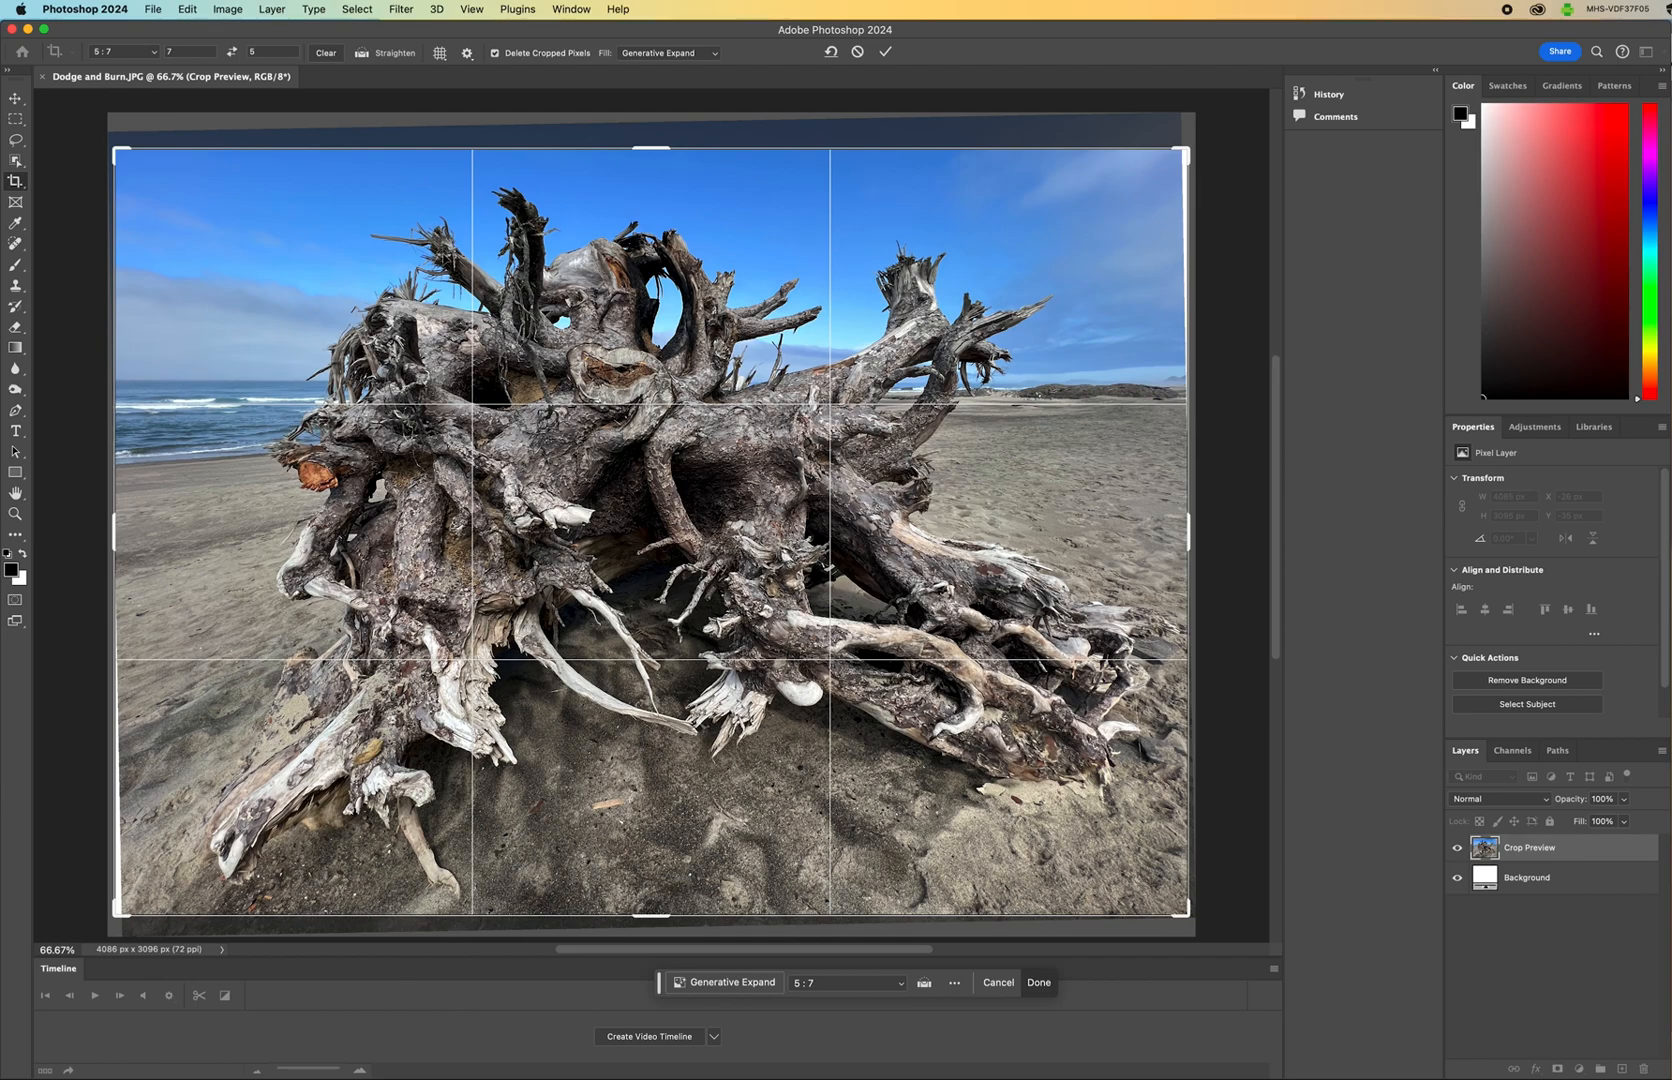
{"action": "key", "text": "Return"}
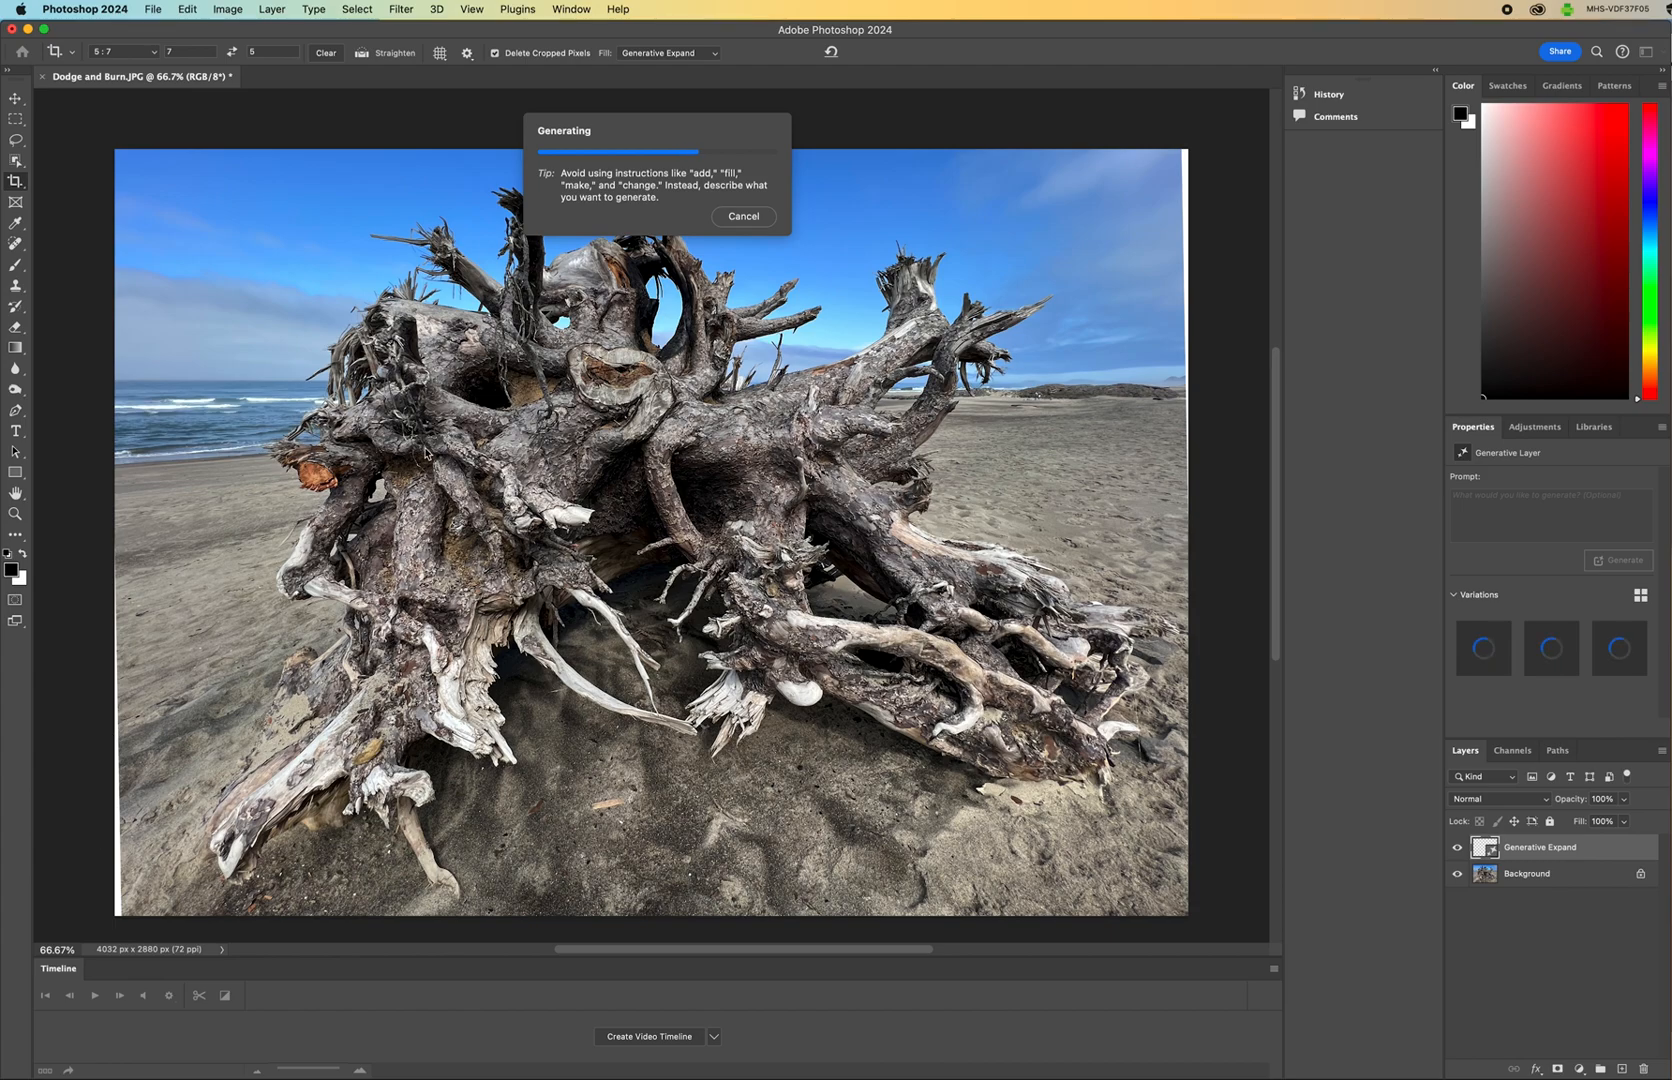
{"action": "left_click", "coordinate": [722, 214]}
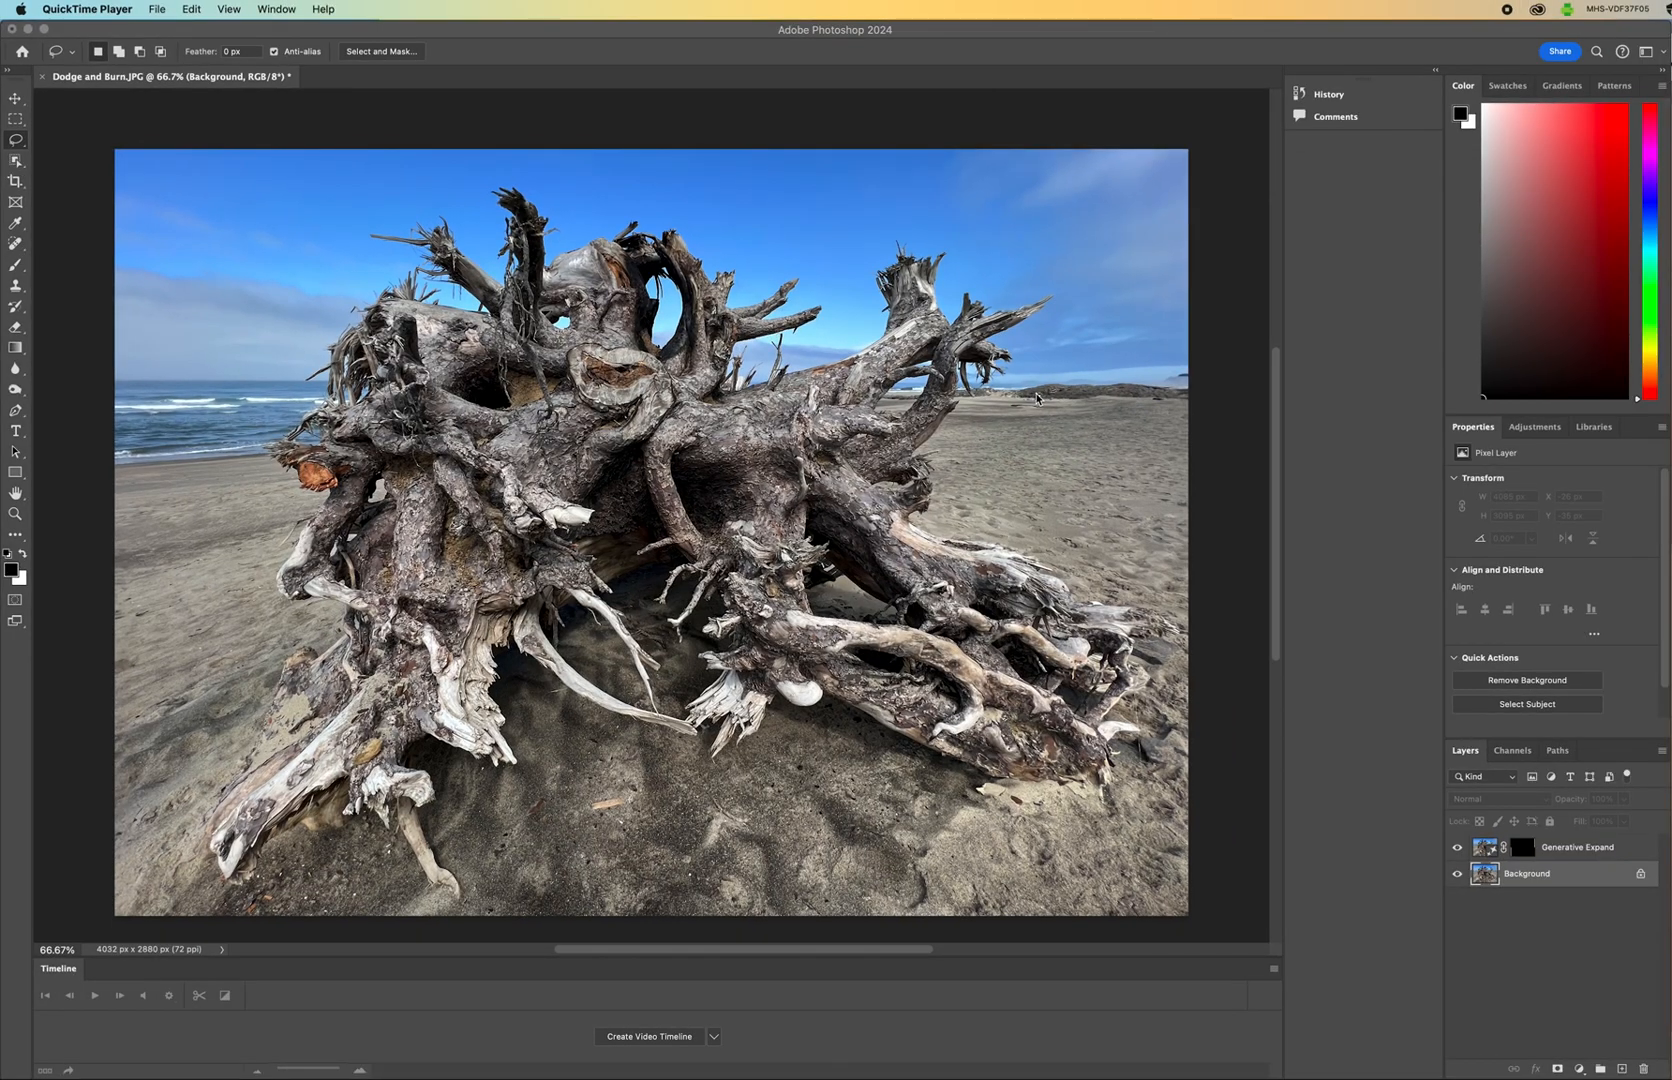
Lasso the small figure on the horizon beside the driftwood and remove it with a Content-Aware fill on the Background layer.
{"action": "left_click", "coordinate": [1020, 390]}
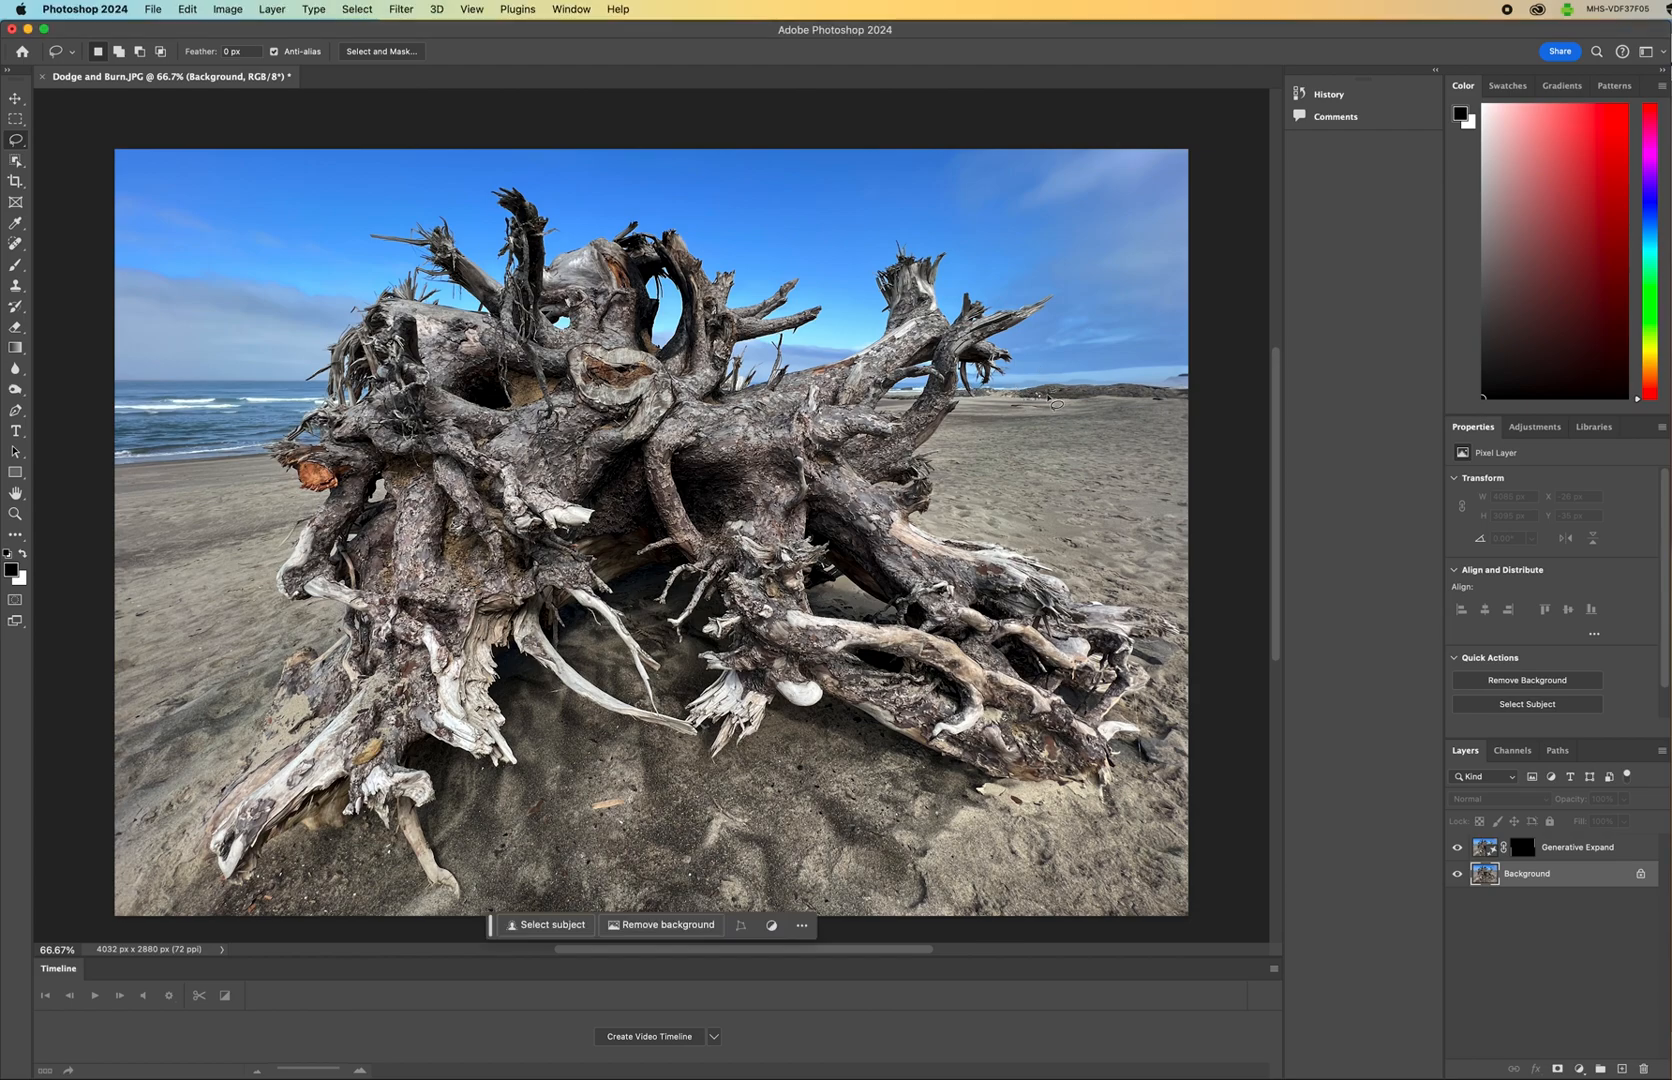
{"action": "mouse_move", "coordinate": [1047, 395]}
{"action": "left_mouse_down"}
{"action": "mouse_move", "coordinate": [1031, 388]}
{"action": "mouse_move", "coordinate": [1052, 400]}
{"action": "left_mouse_up"}
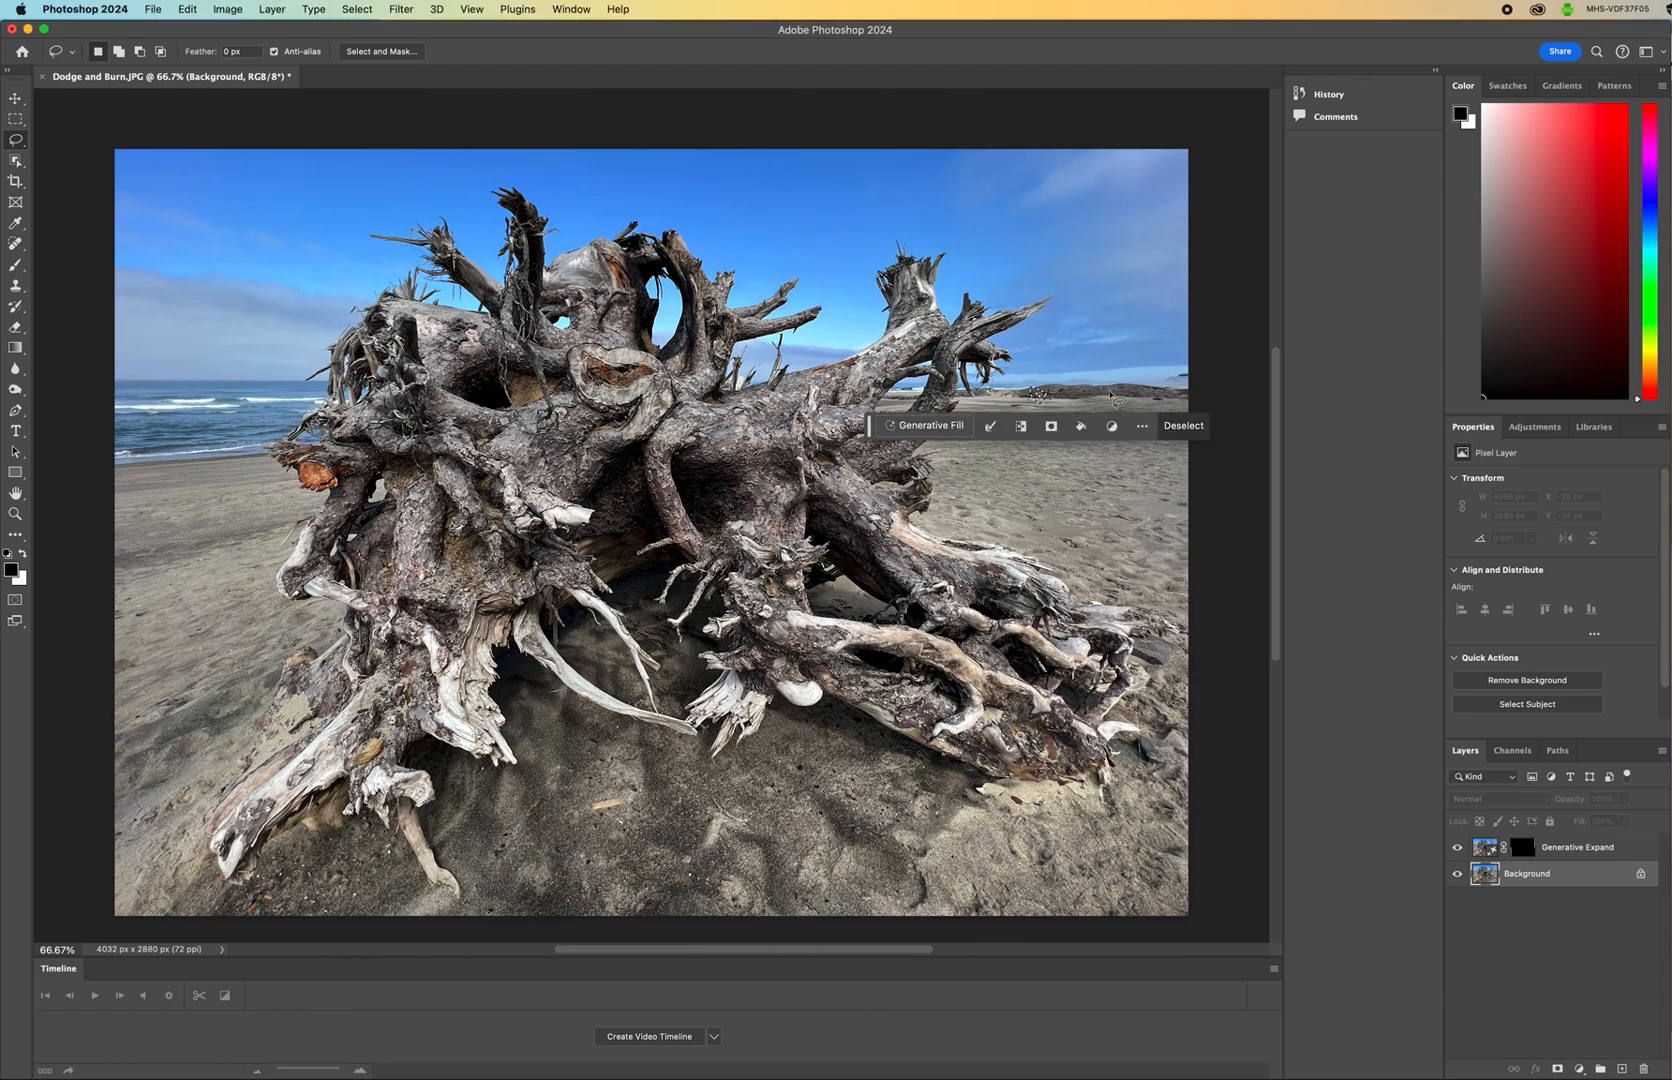
{"action": "key", "text": "shift+BackSpace"}
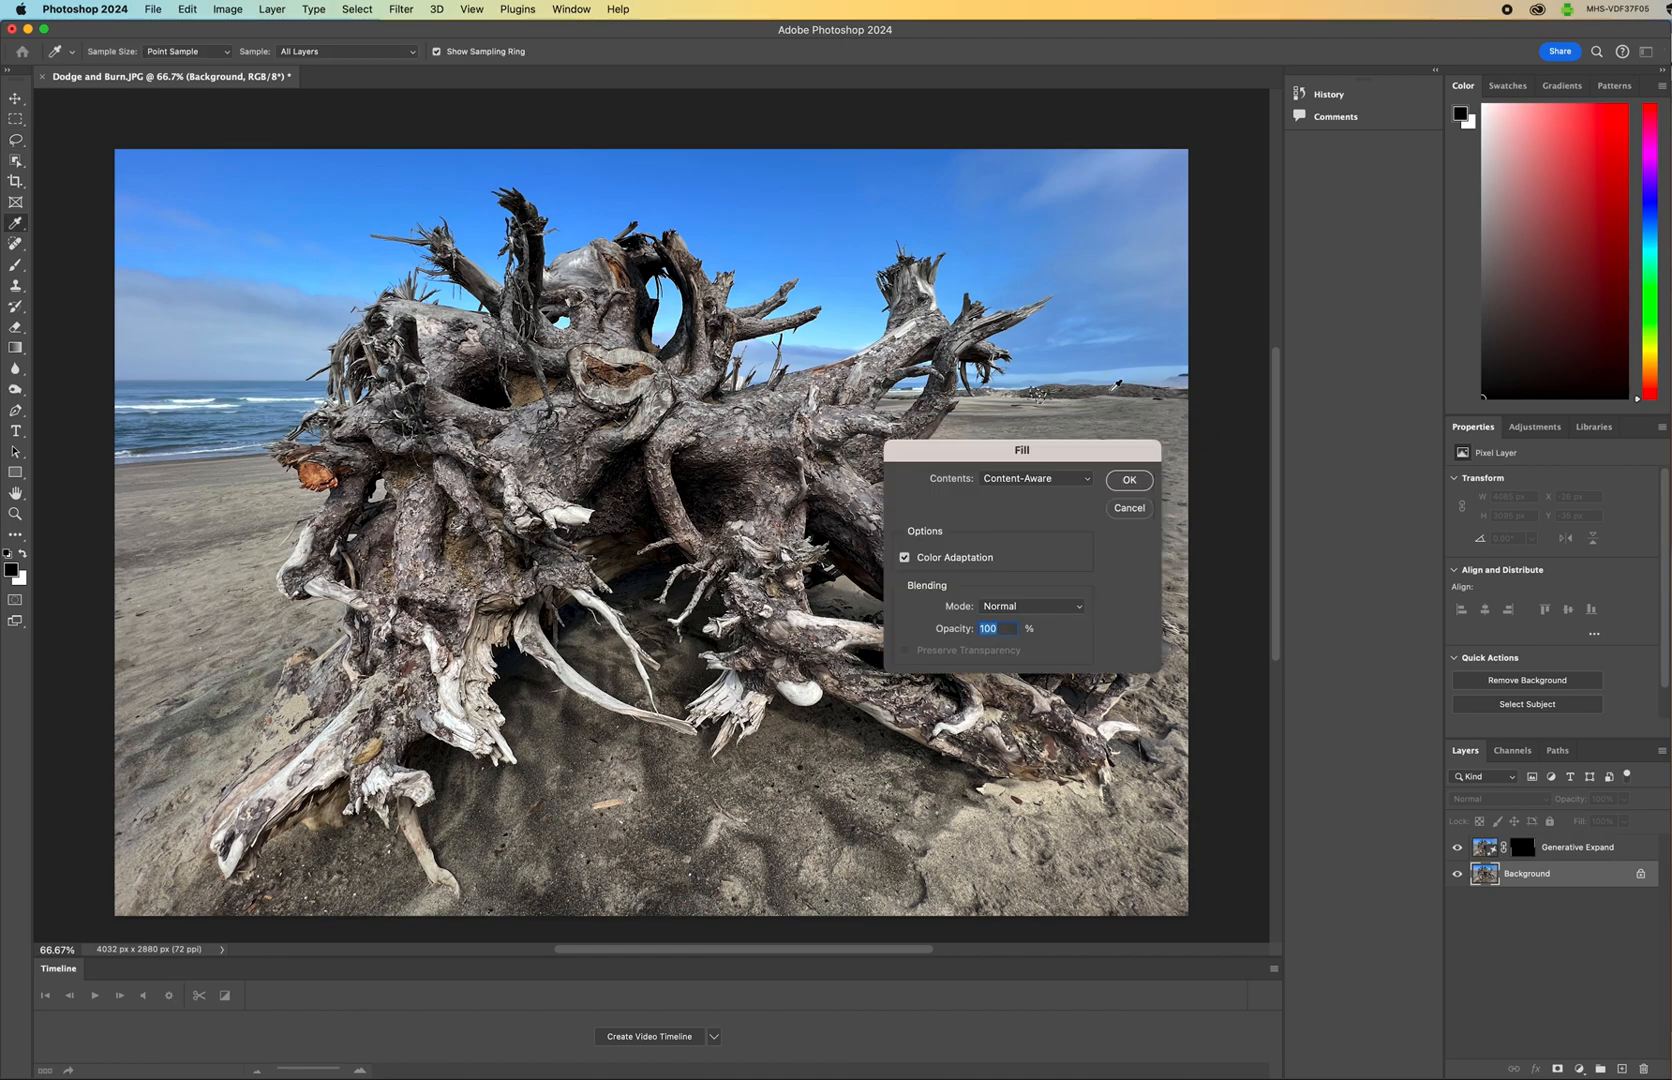
{"action": "left_click", "coordinate": [1136, 483]}
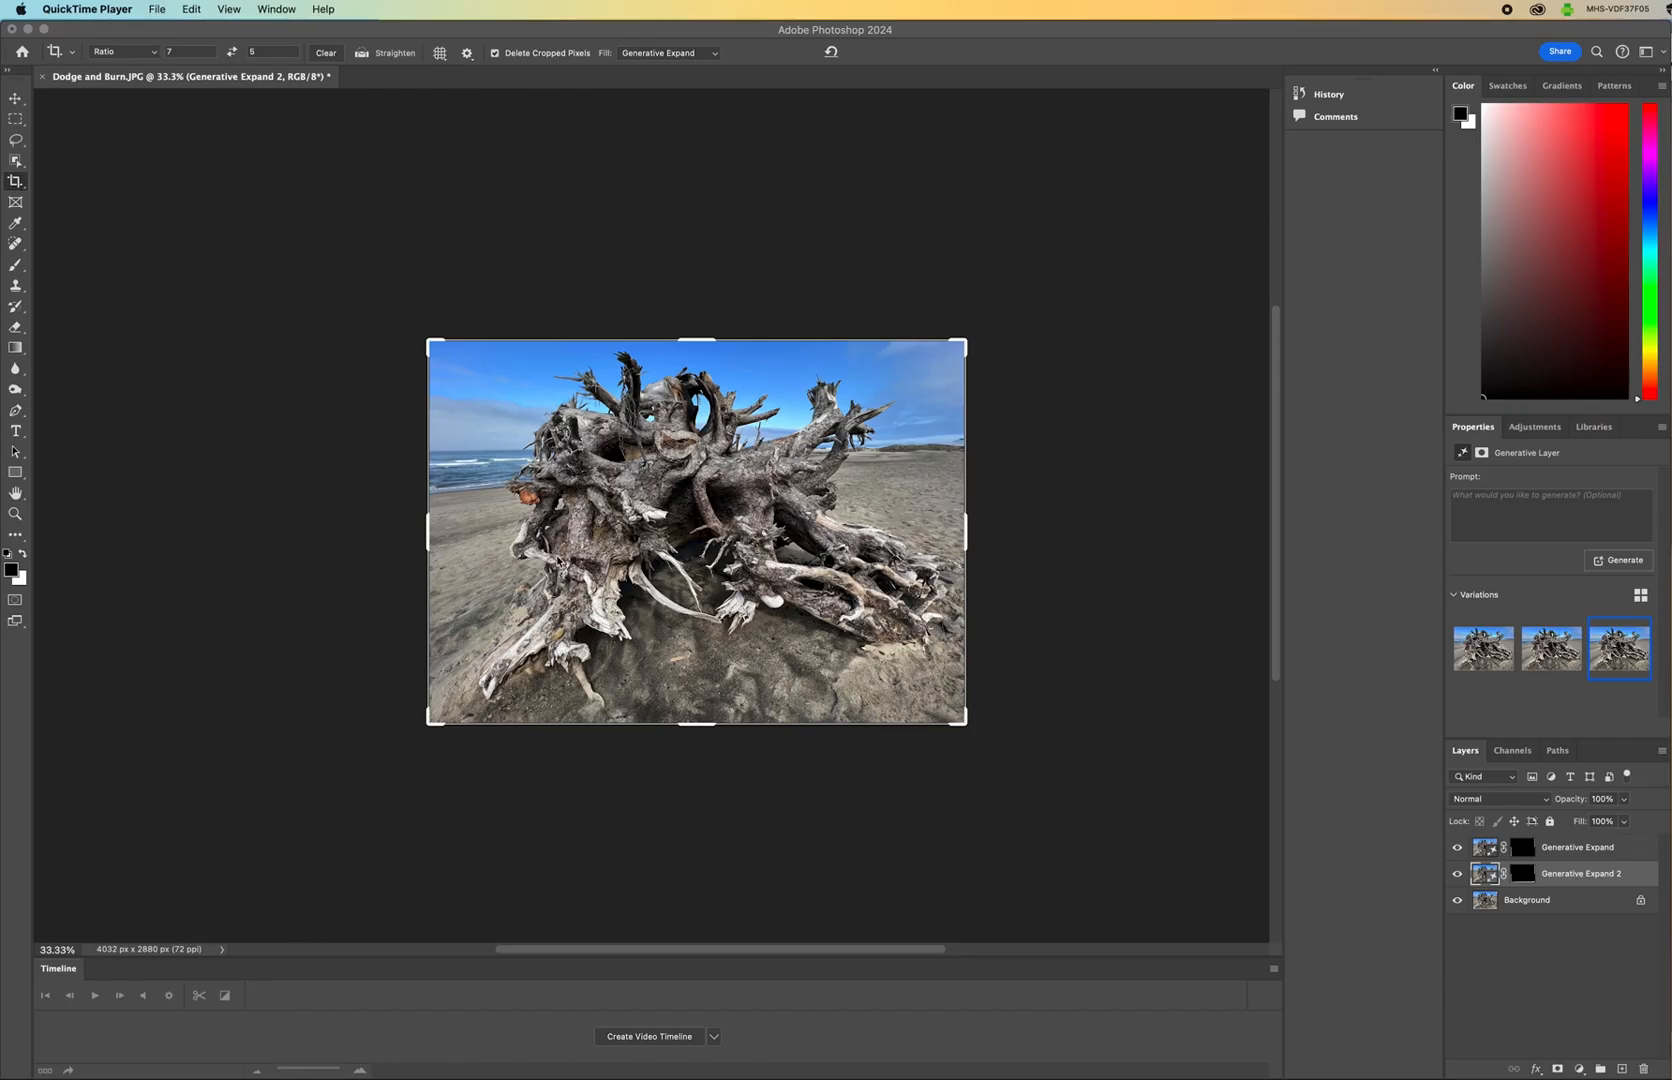
Use Generative Expand to extend the canvas above and left of the driftwood to 6434 x 4596 px, and preview the other variations.
{"action": "left_click", "coordinate": [15, 181]}
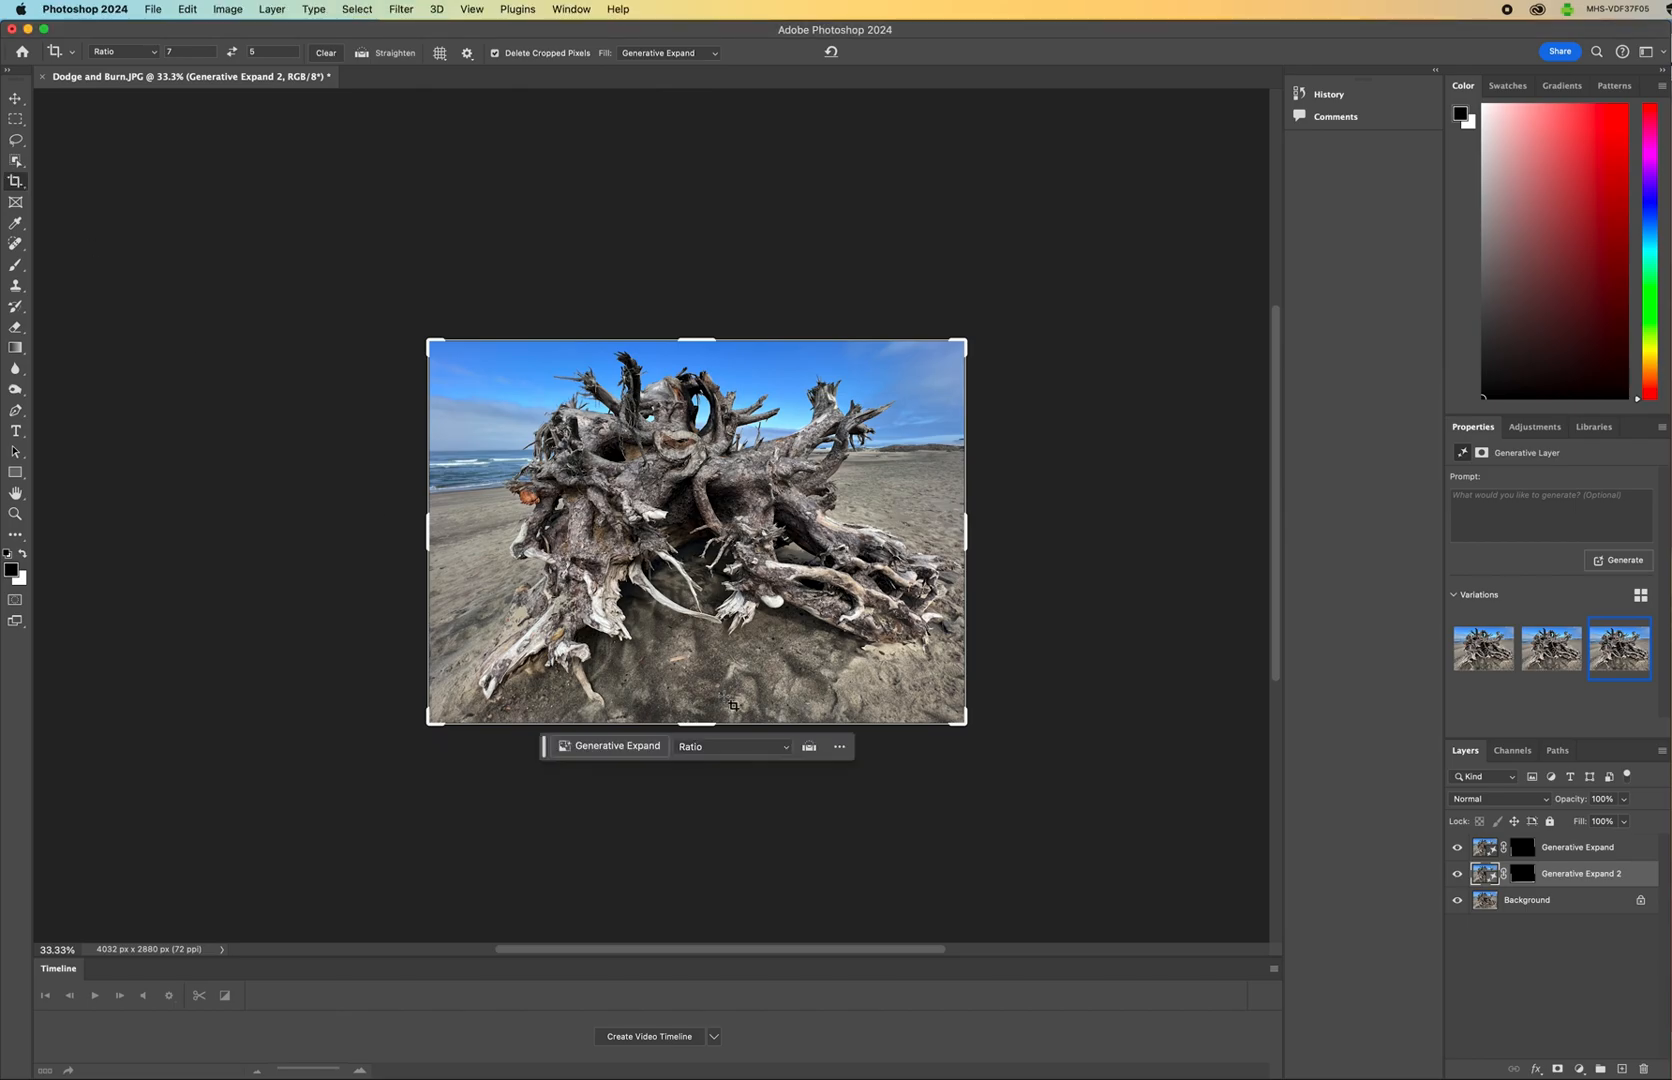
{"action": "left_click", "coordinate": [655, 747]}
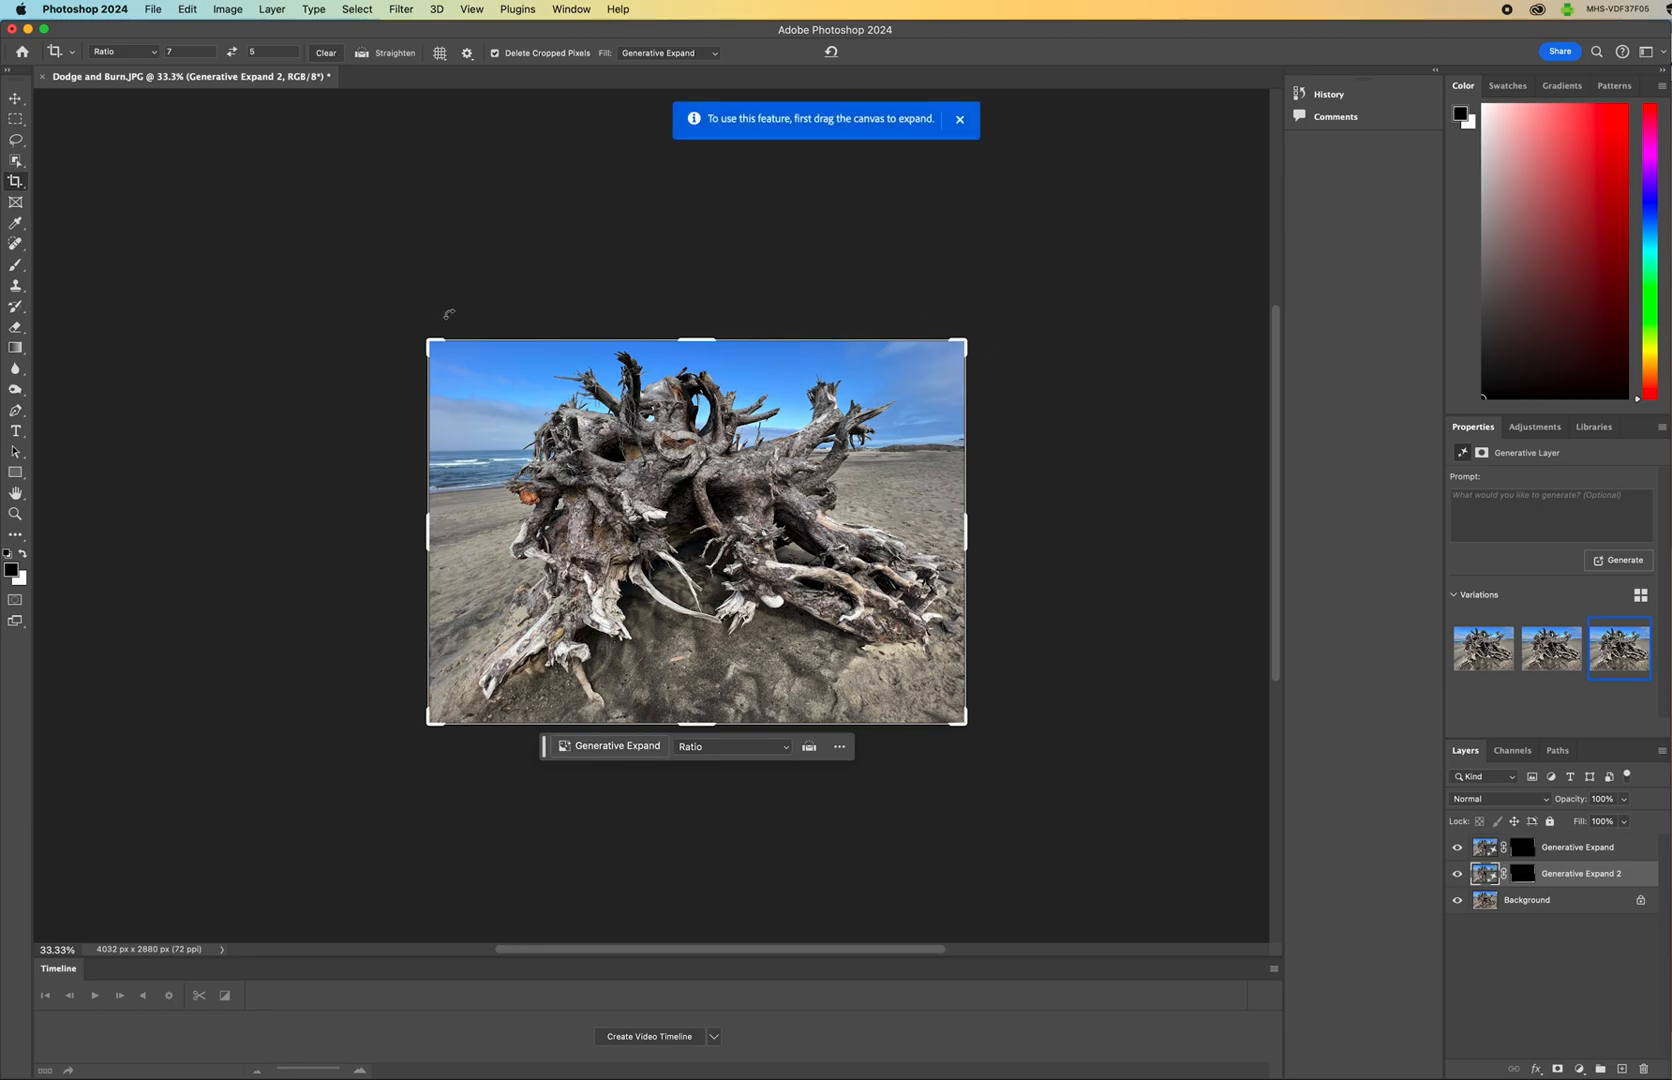
{"action": "left_click_drag", "start_coordinate": [430, 342], "coordinate": [258, 236]}
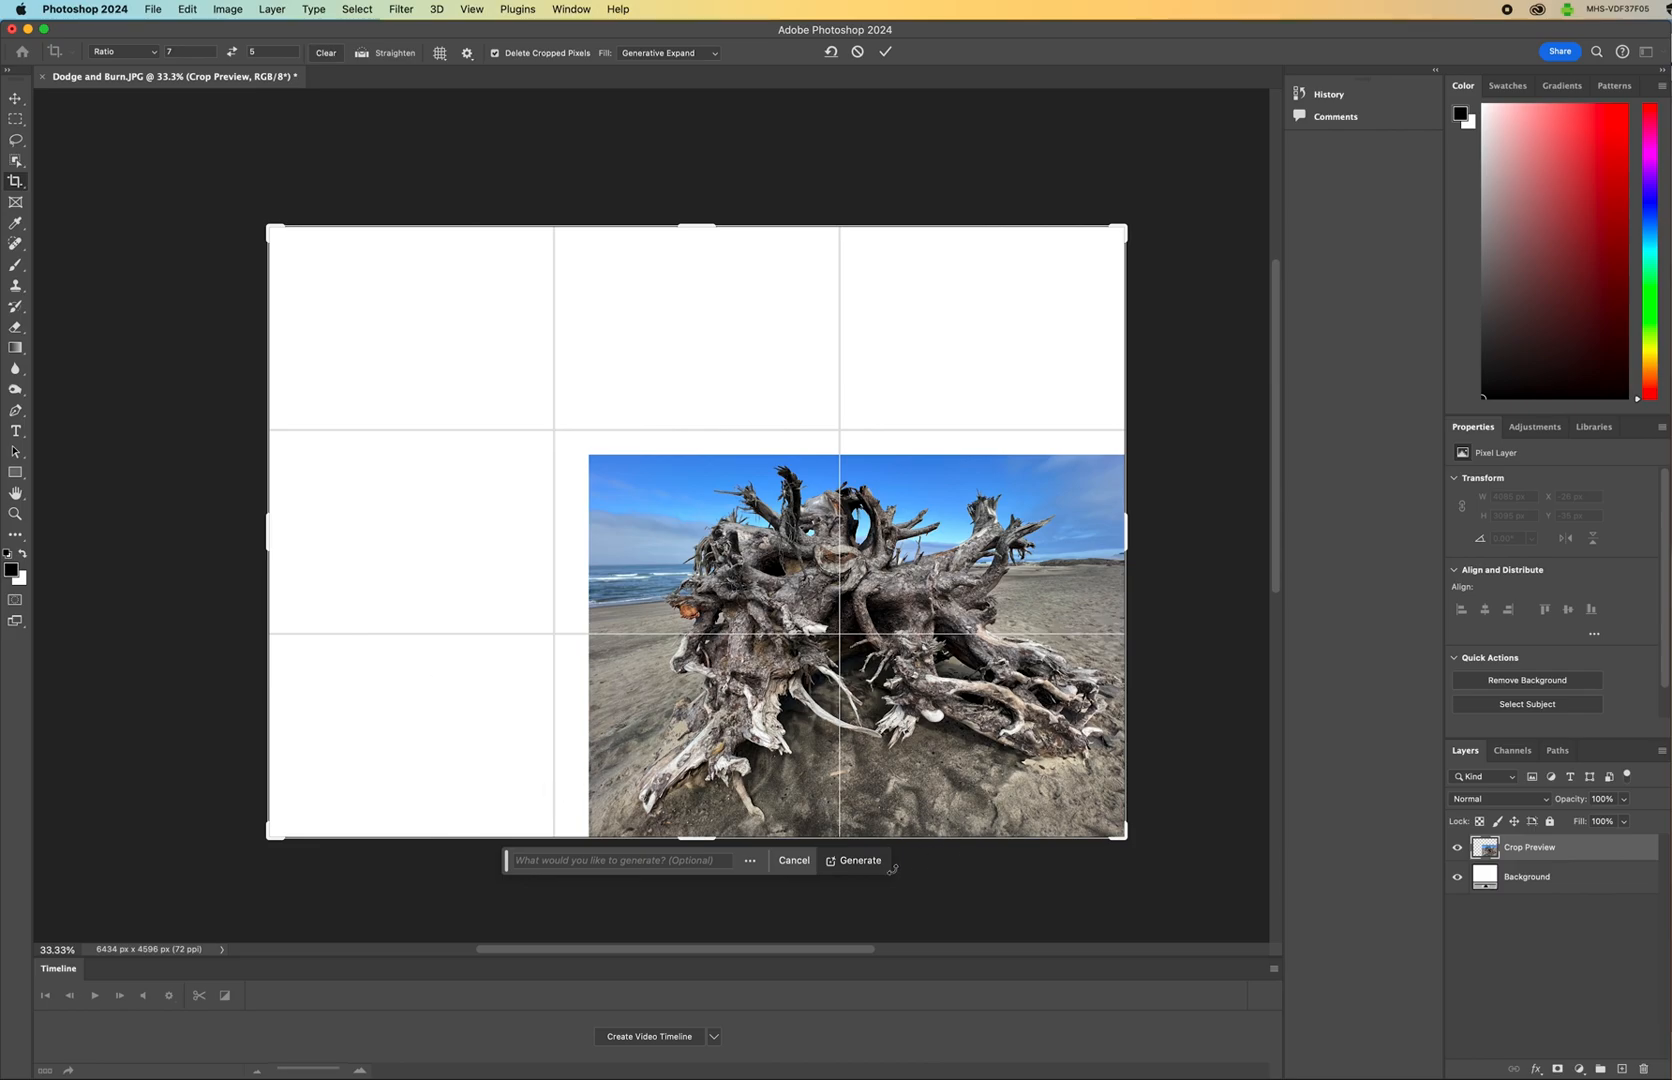
{"action": "left_click", "coordinate": [861, 861]}
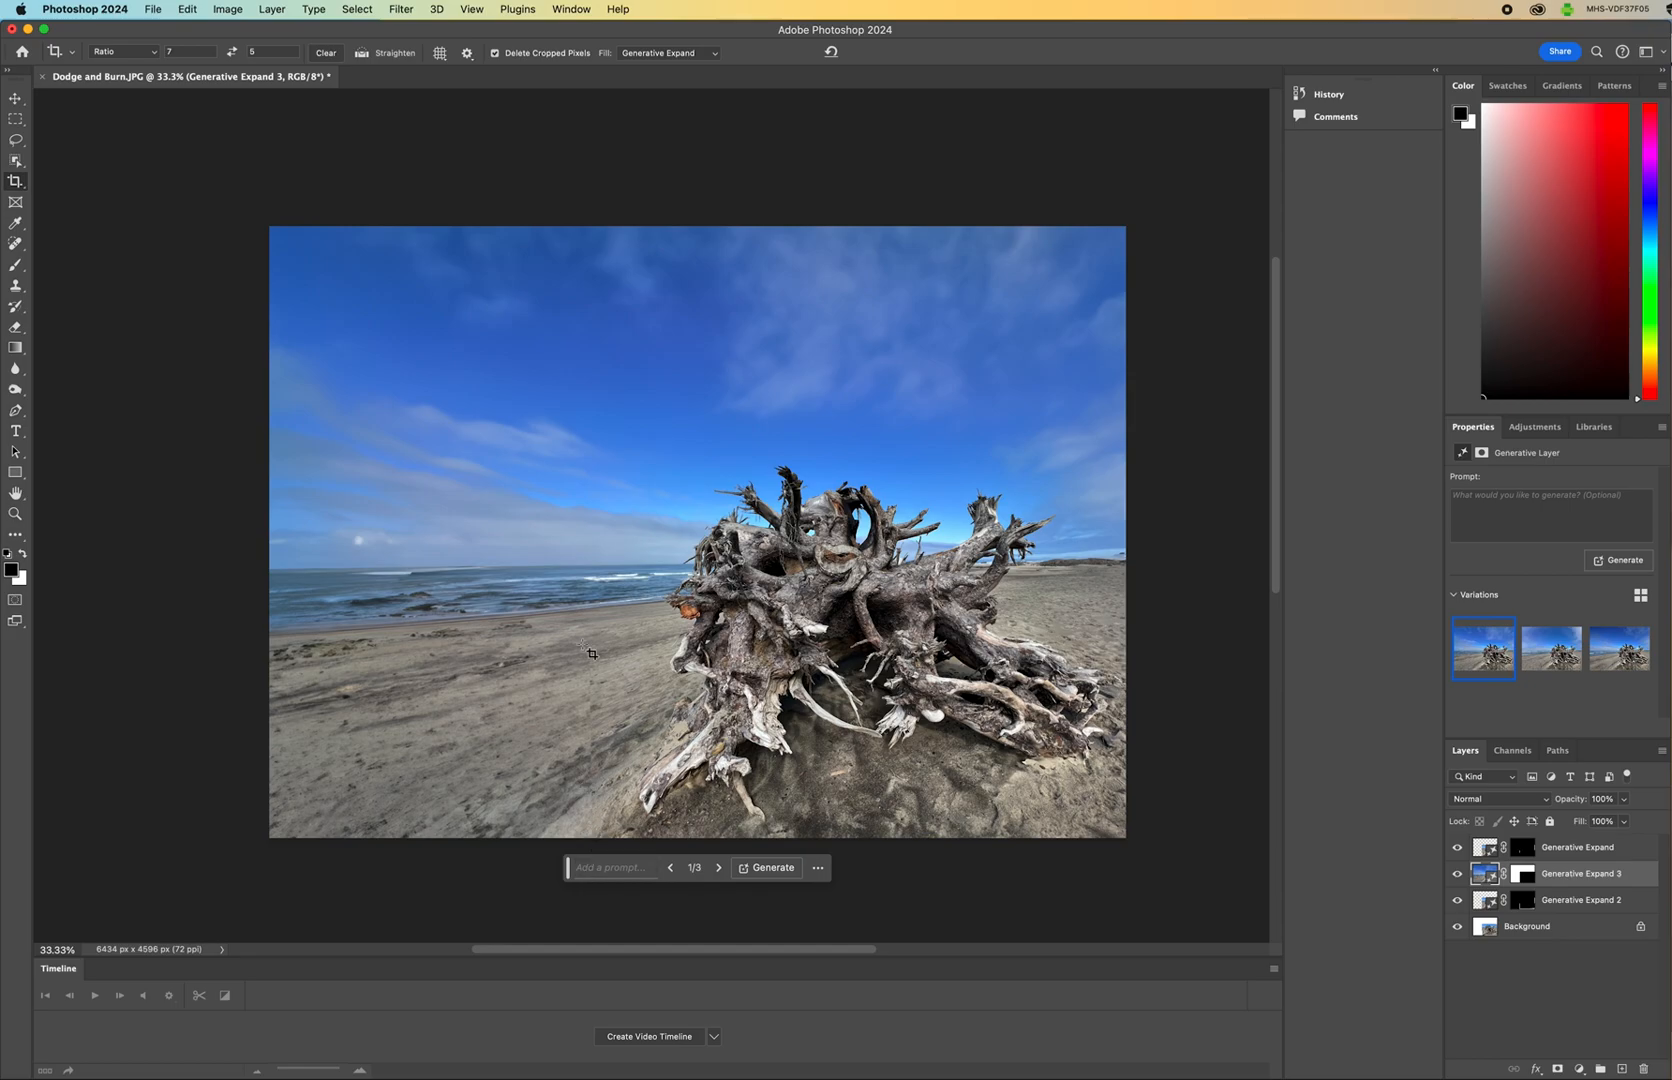
{"action": "left_click", "coordinate": [1556, 650]}
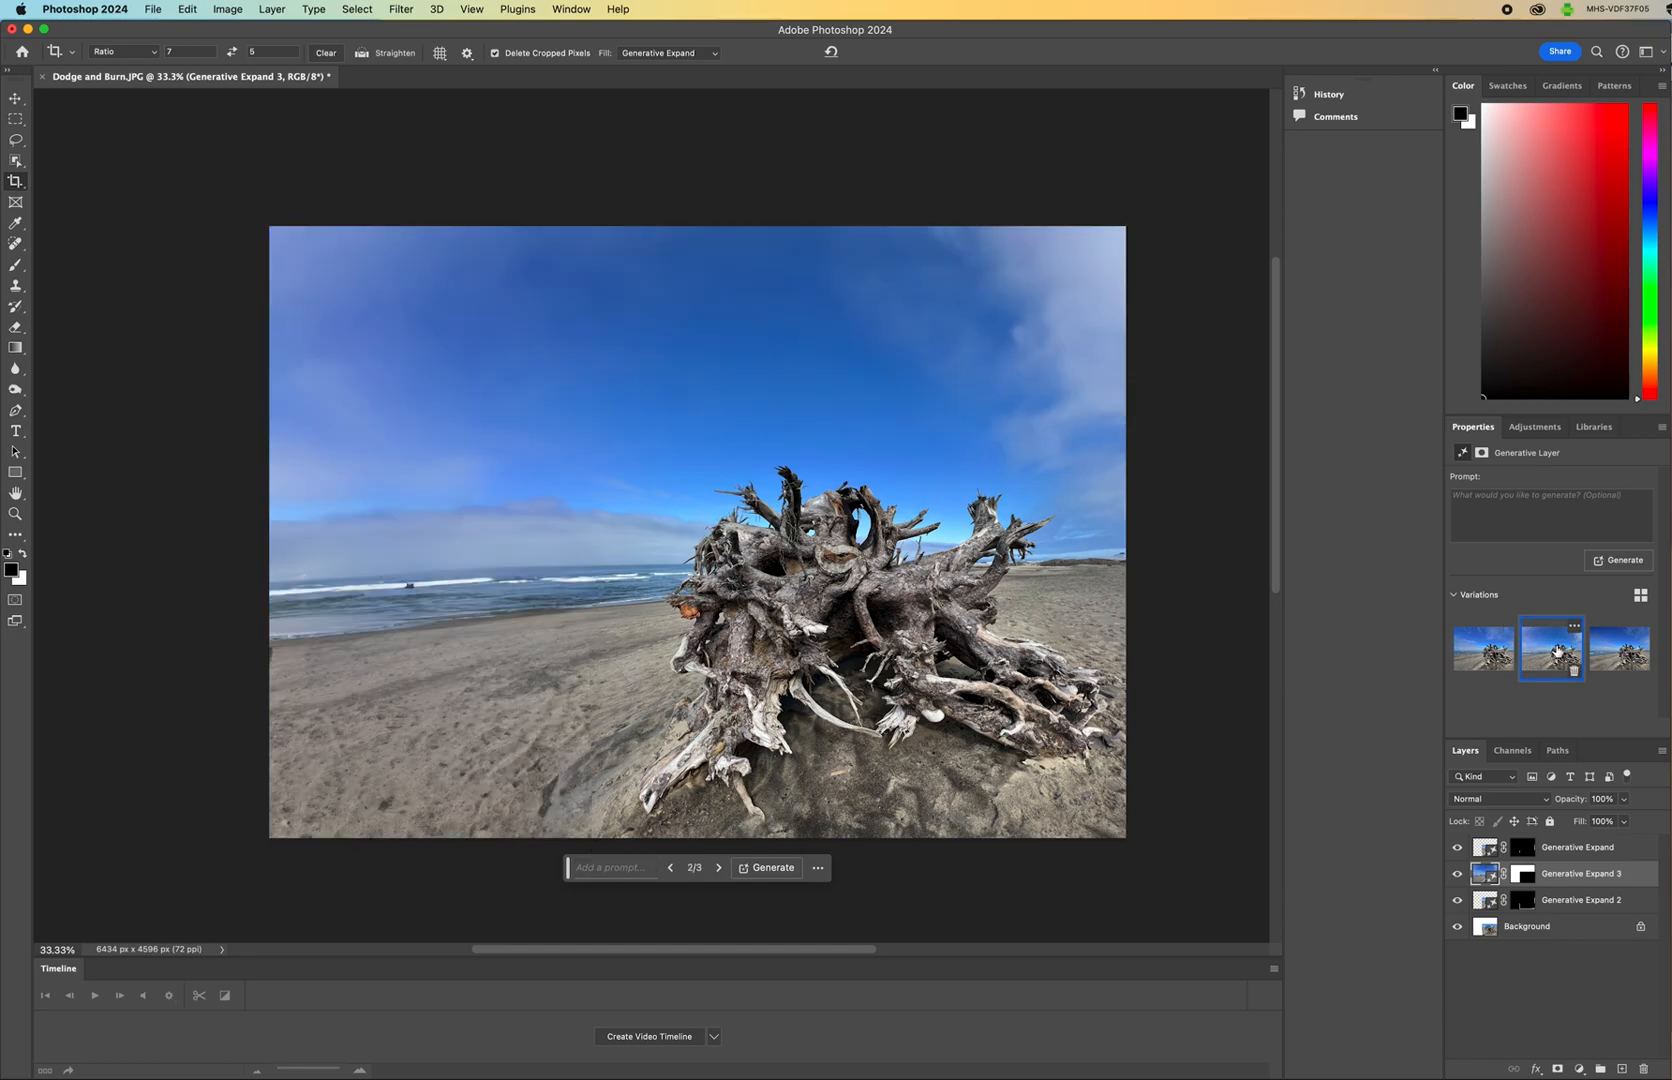
{"action": "left_click", "coordinate": [1624, 651]}
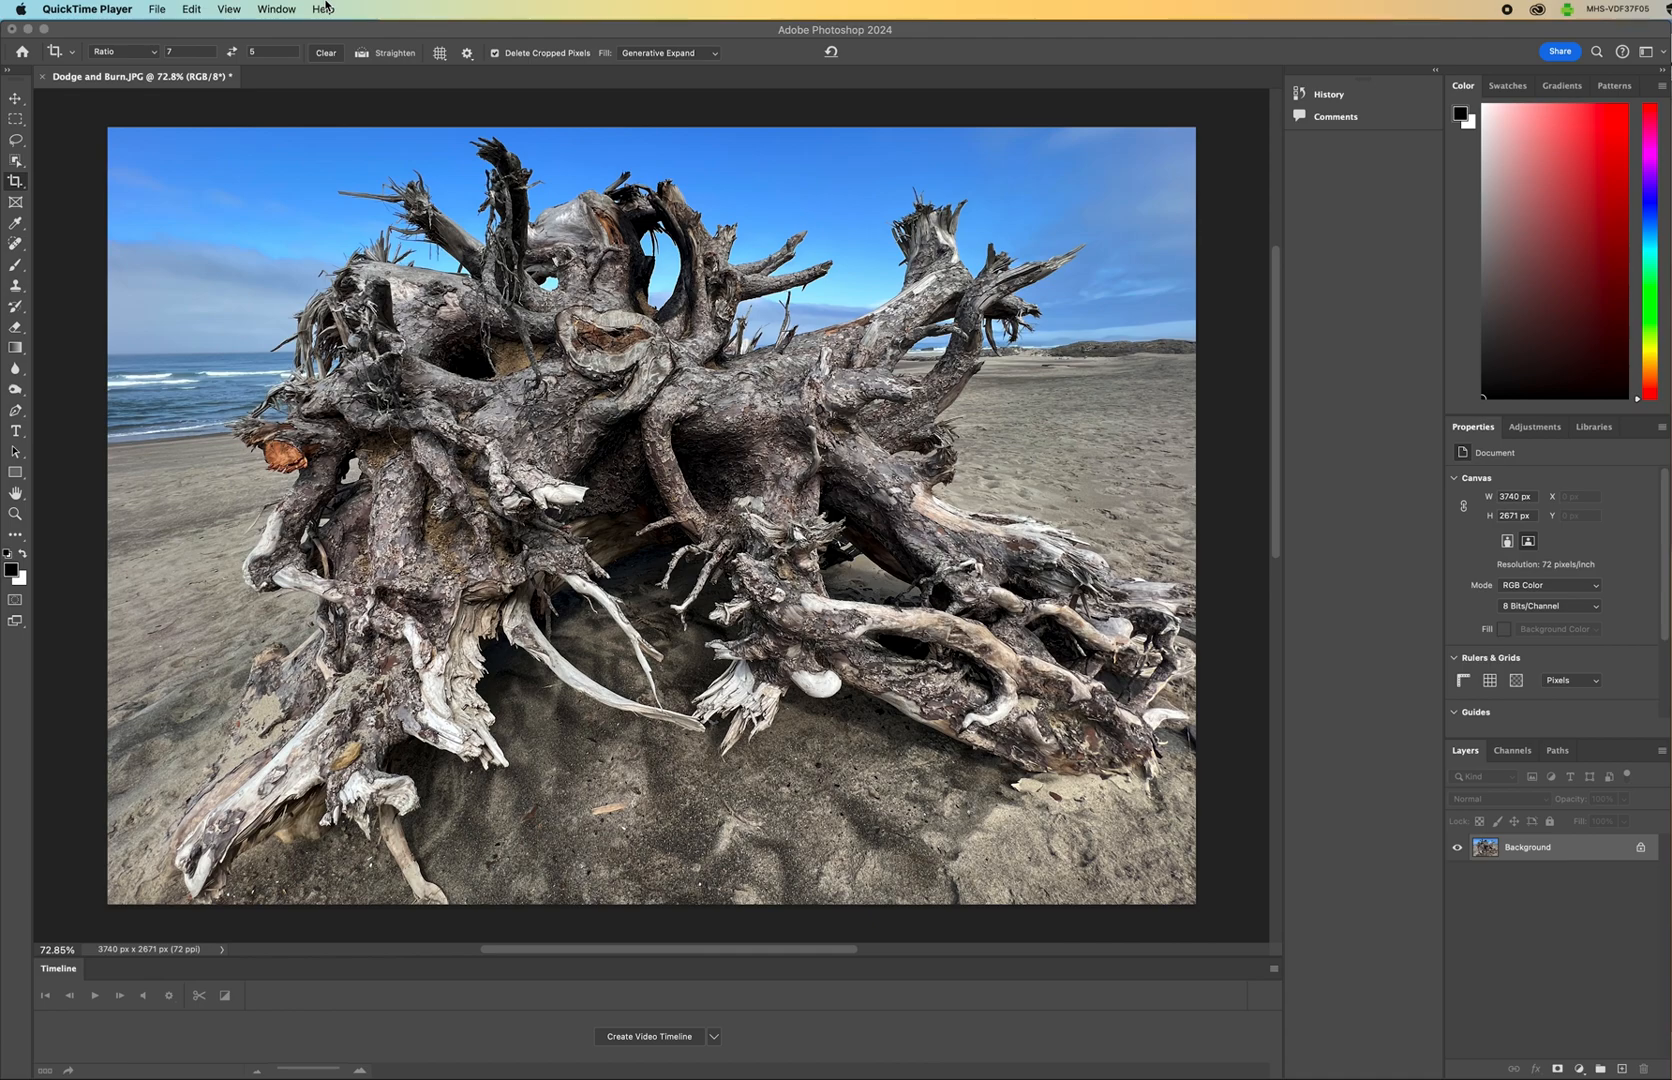
Open the Camera Raw filter on the flattened photo and convert it to black and white with the Monochrome profile.
{"action": "left_click", "coordinate": [357, 251]}
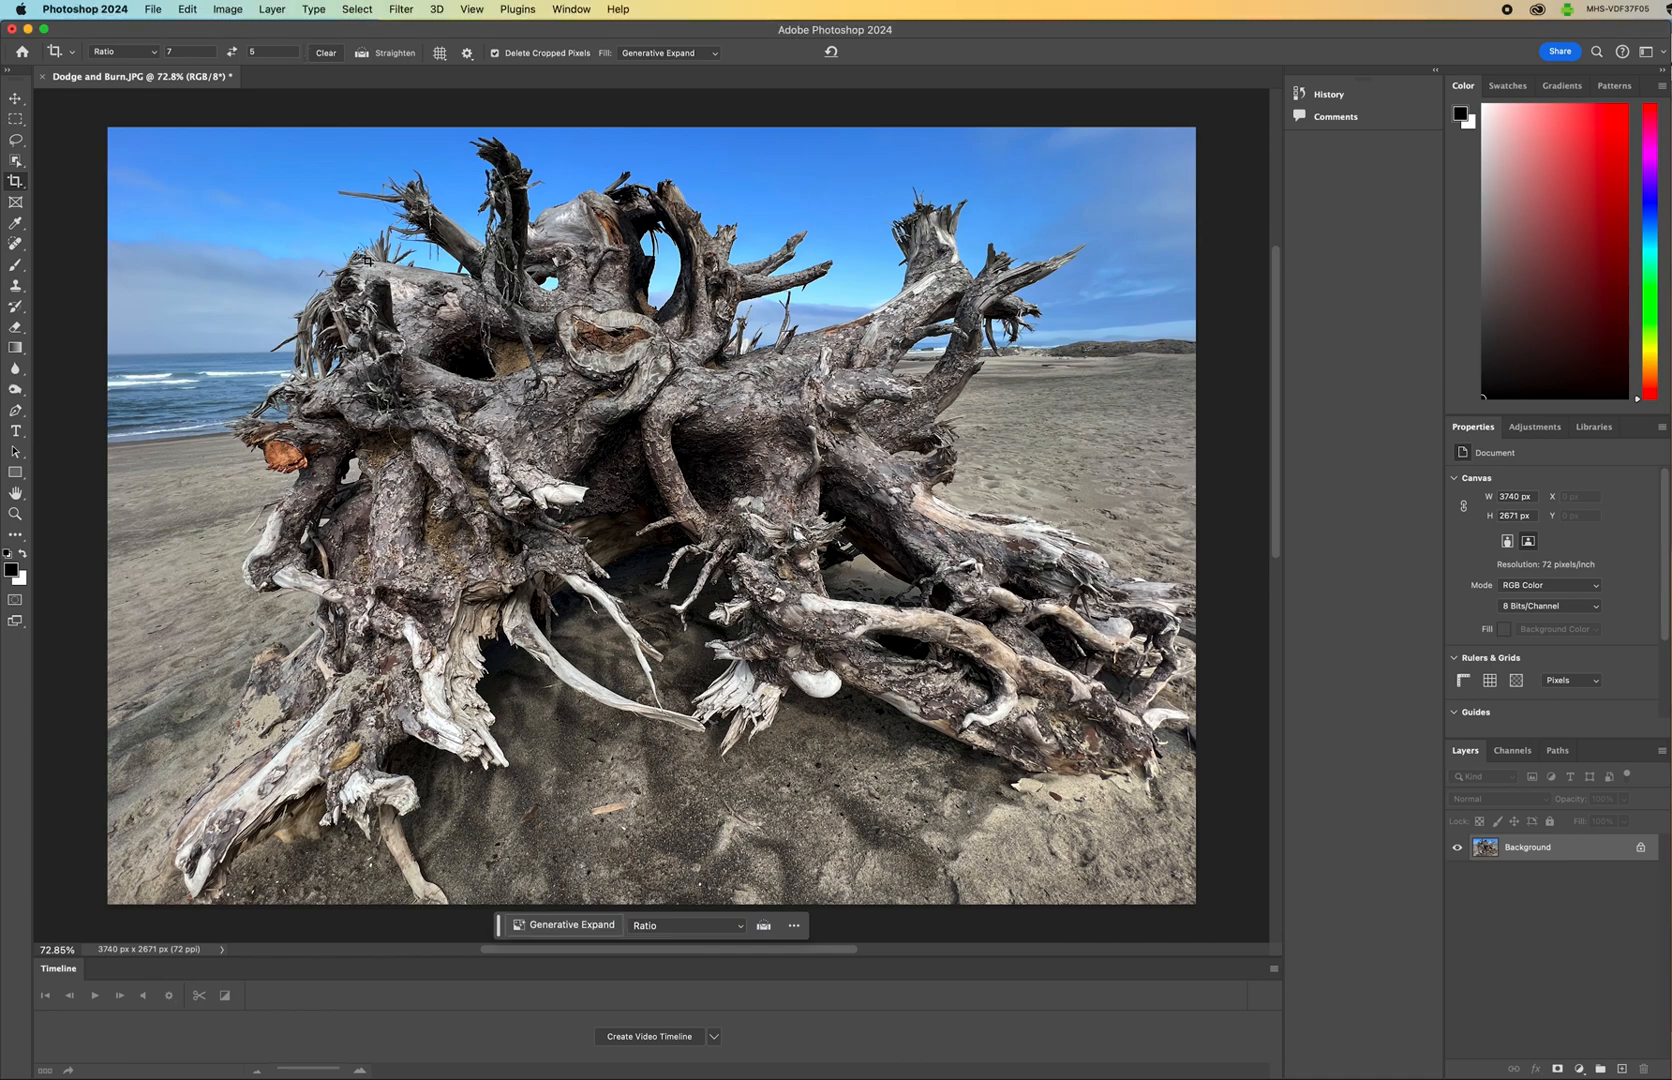
{"action": "left_click", "coordinate": [386, 8]}
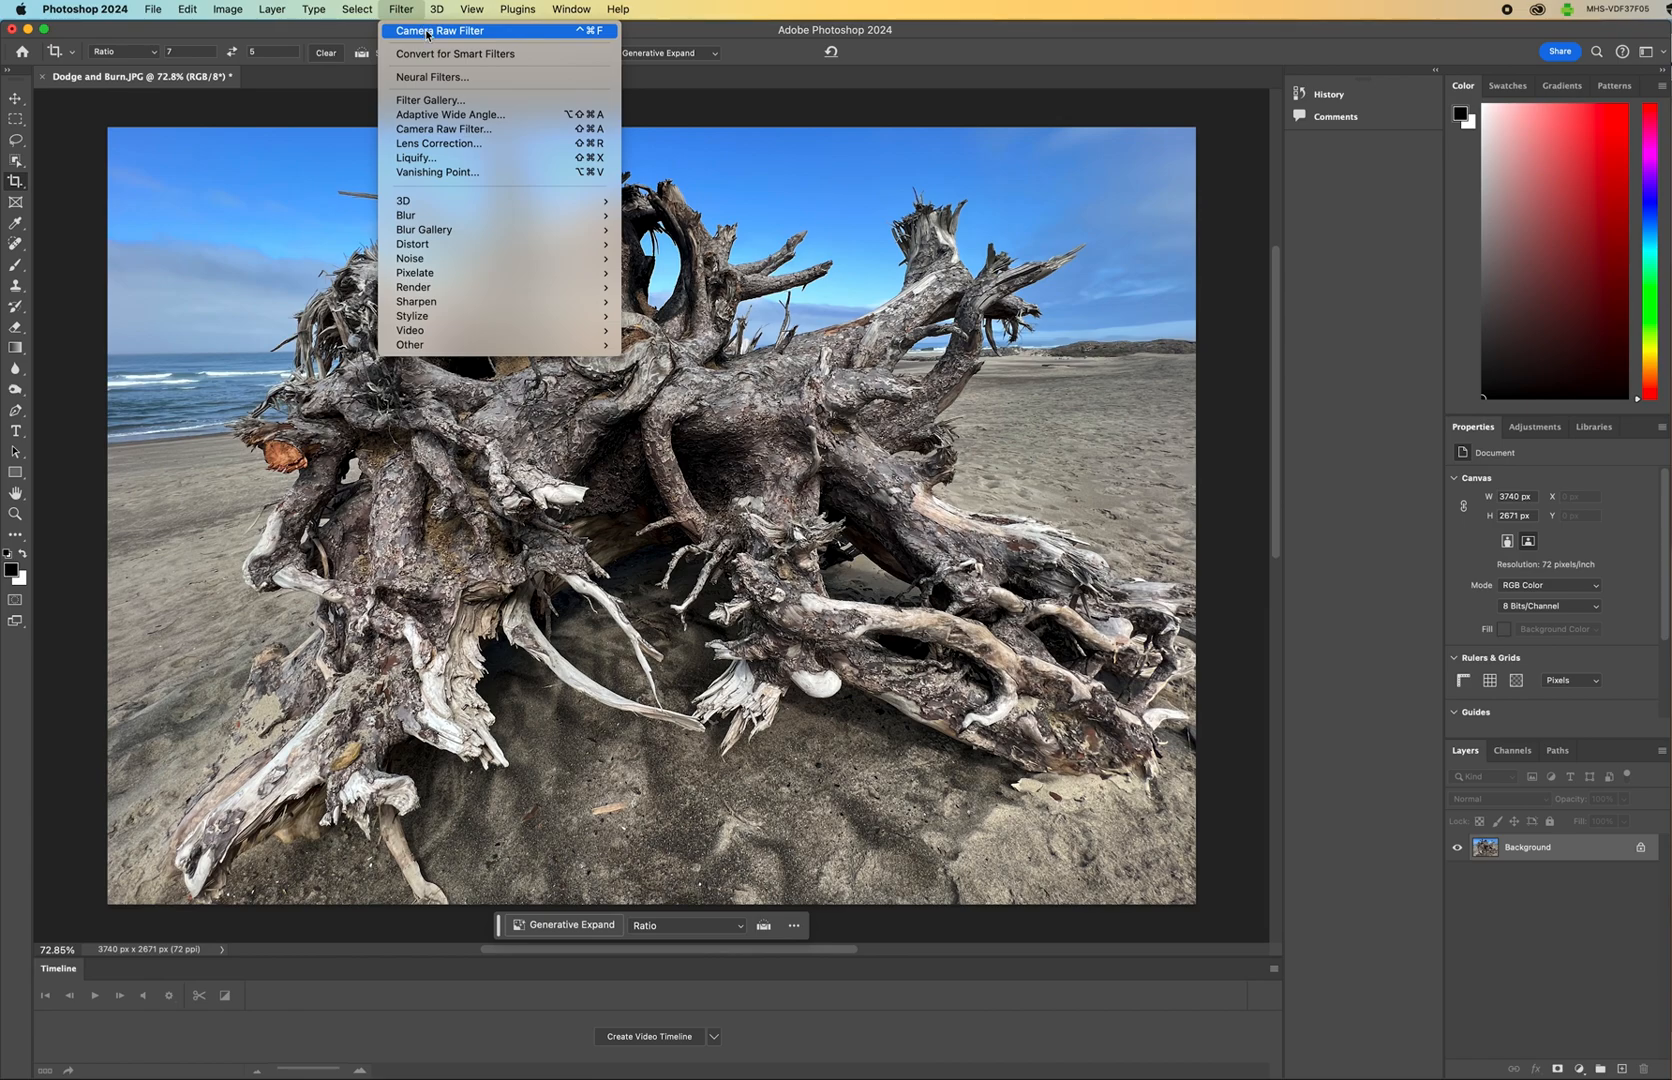
{"action": "left_click", "coordinate": [465, 128]}
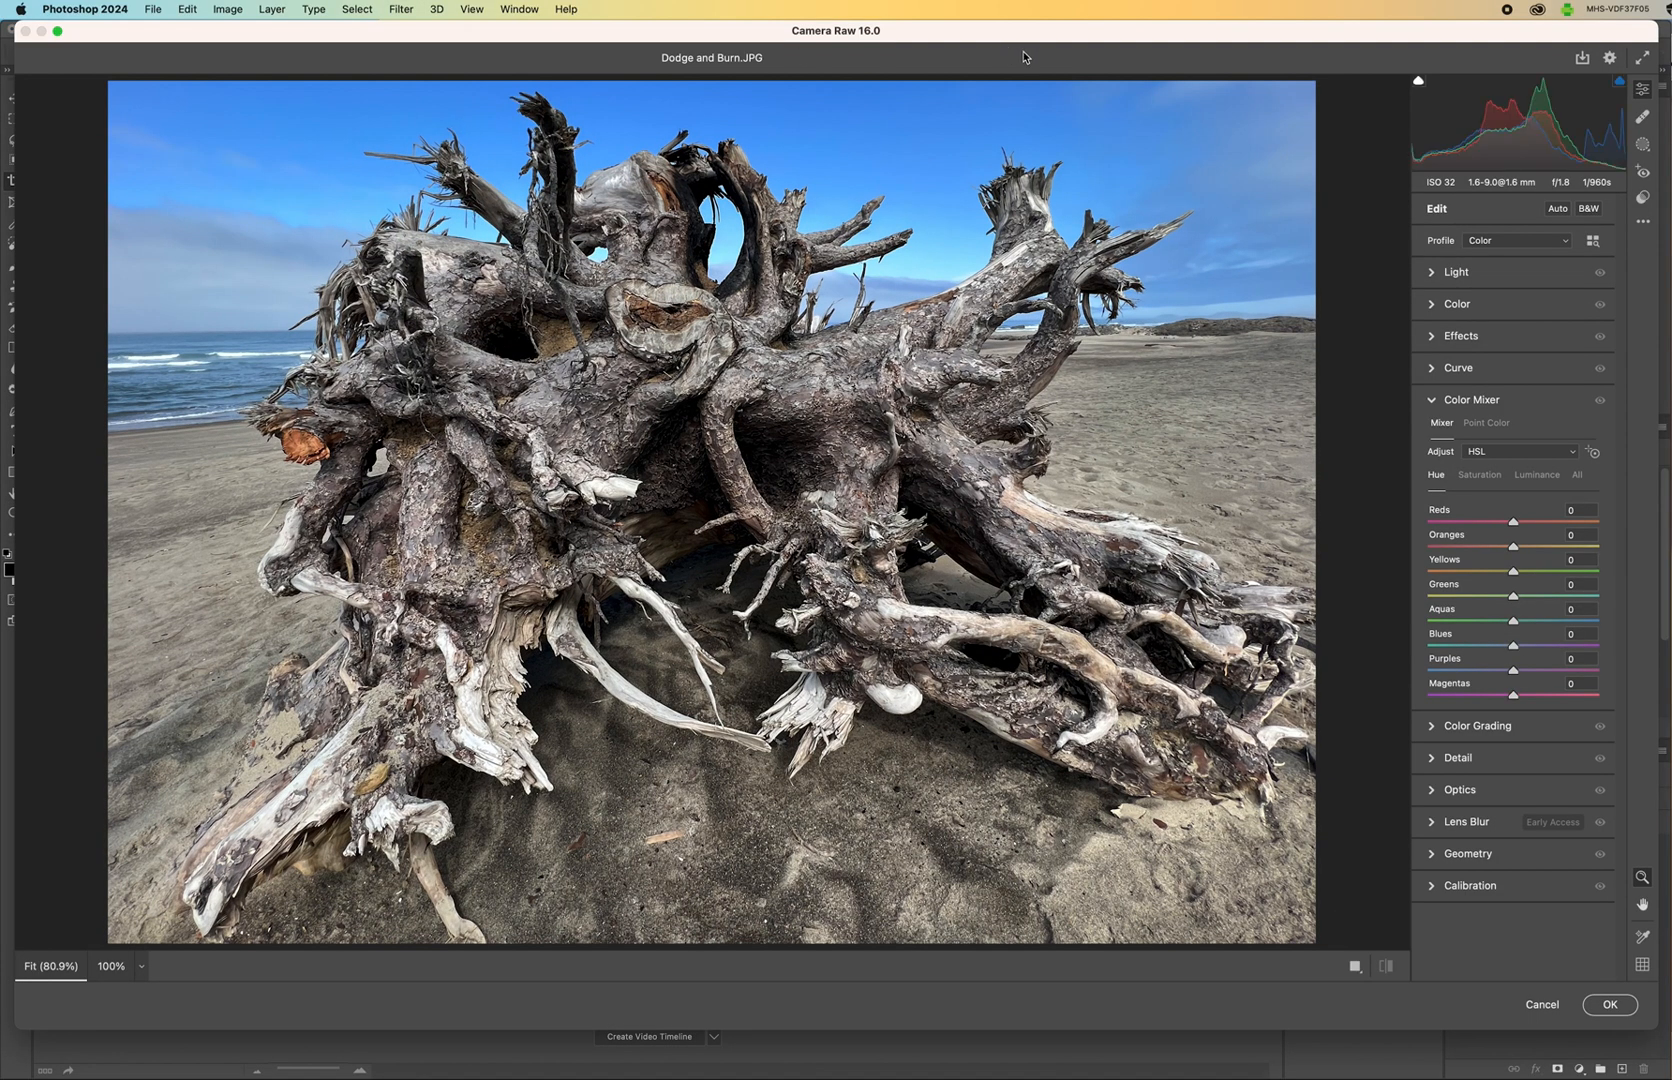
{"action": "left_click_drag", "start_coordinate": [1246, 34], "coordinate": [1248, 34]}
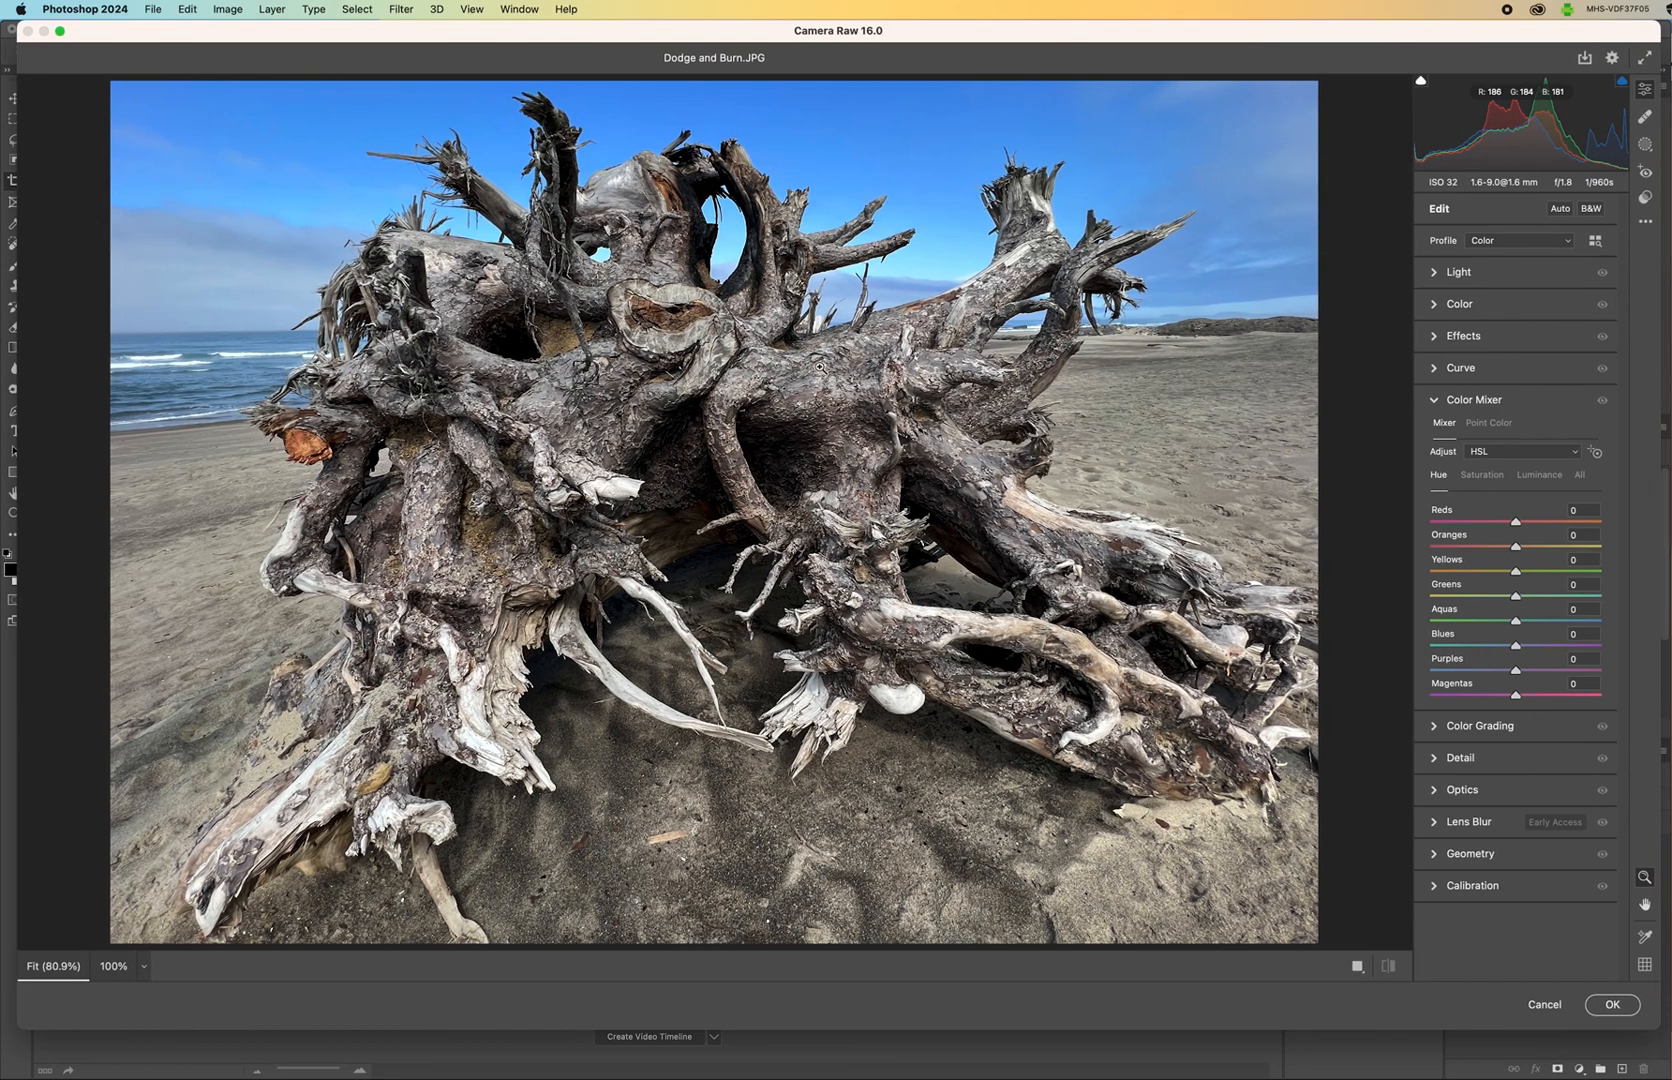
{"action": "left_click", "coordinate": [1516, 243]}
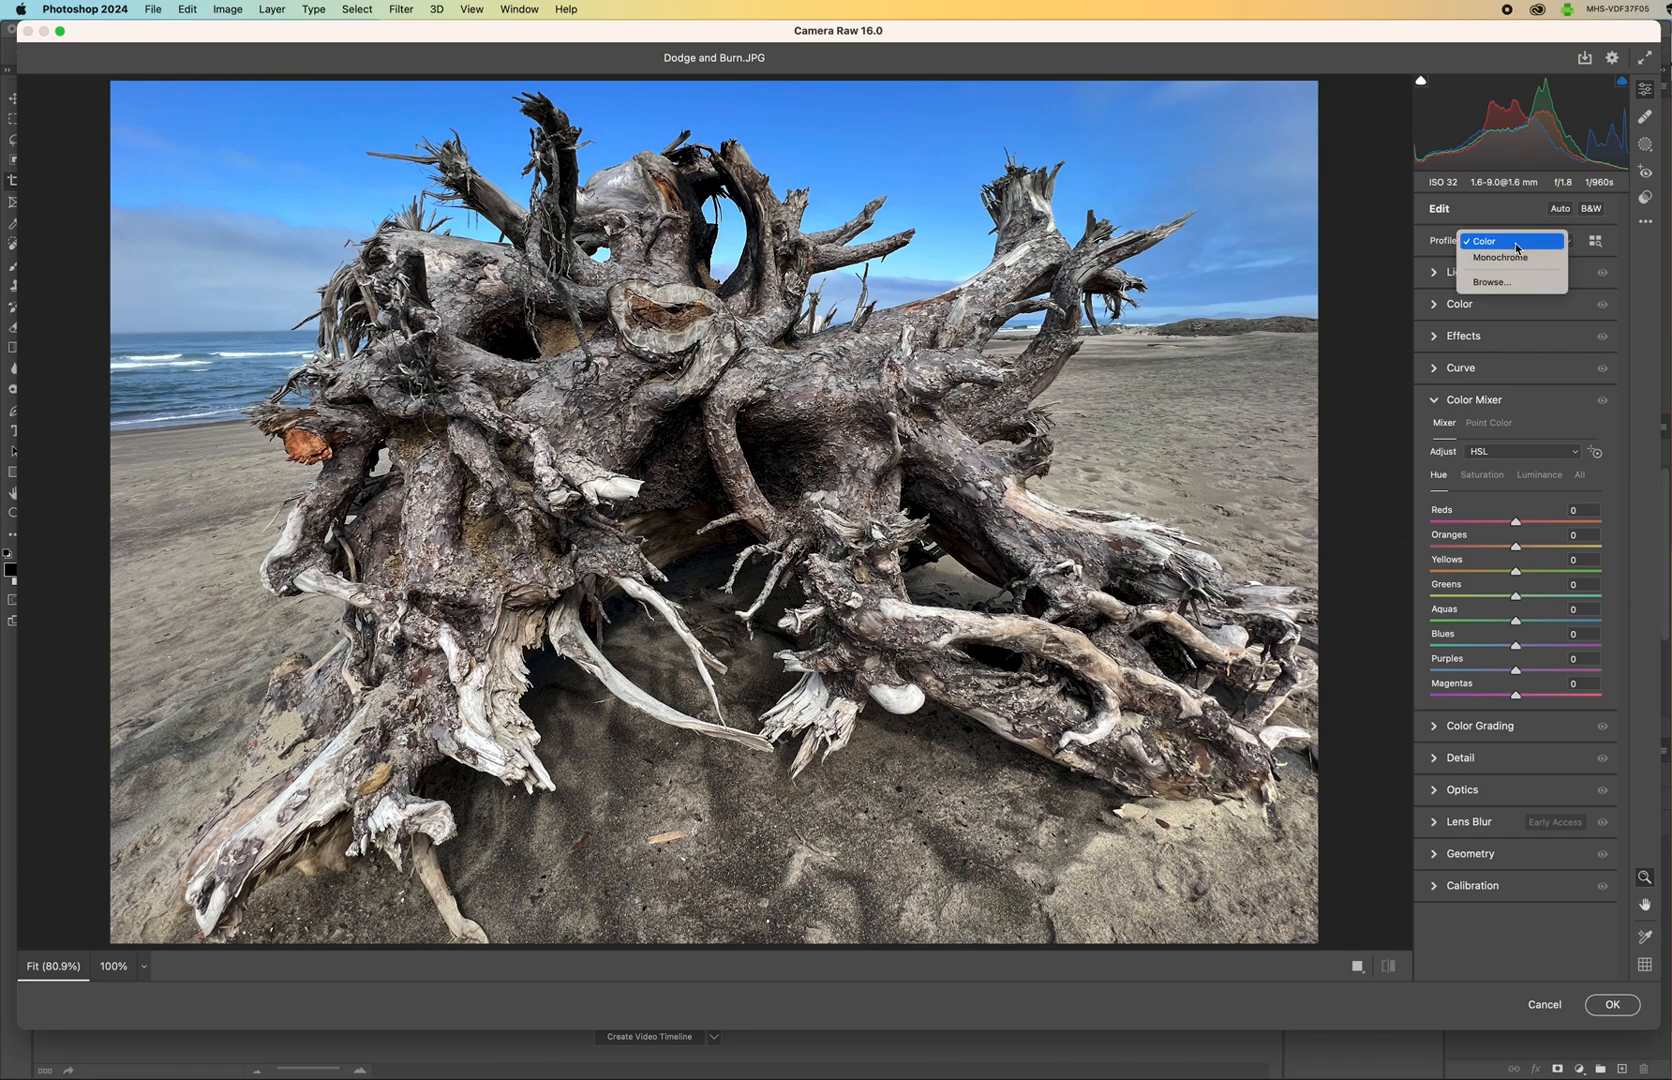
{"action": "left_click", "coordinate": [1523, 262]}
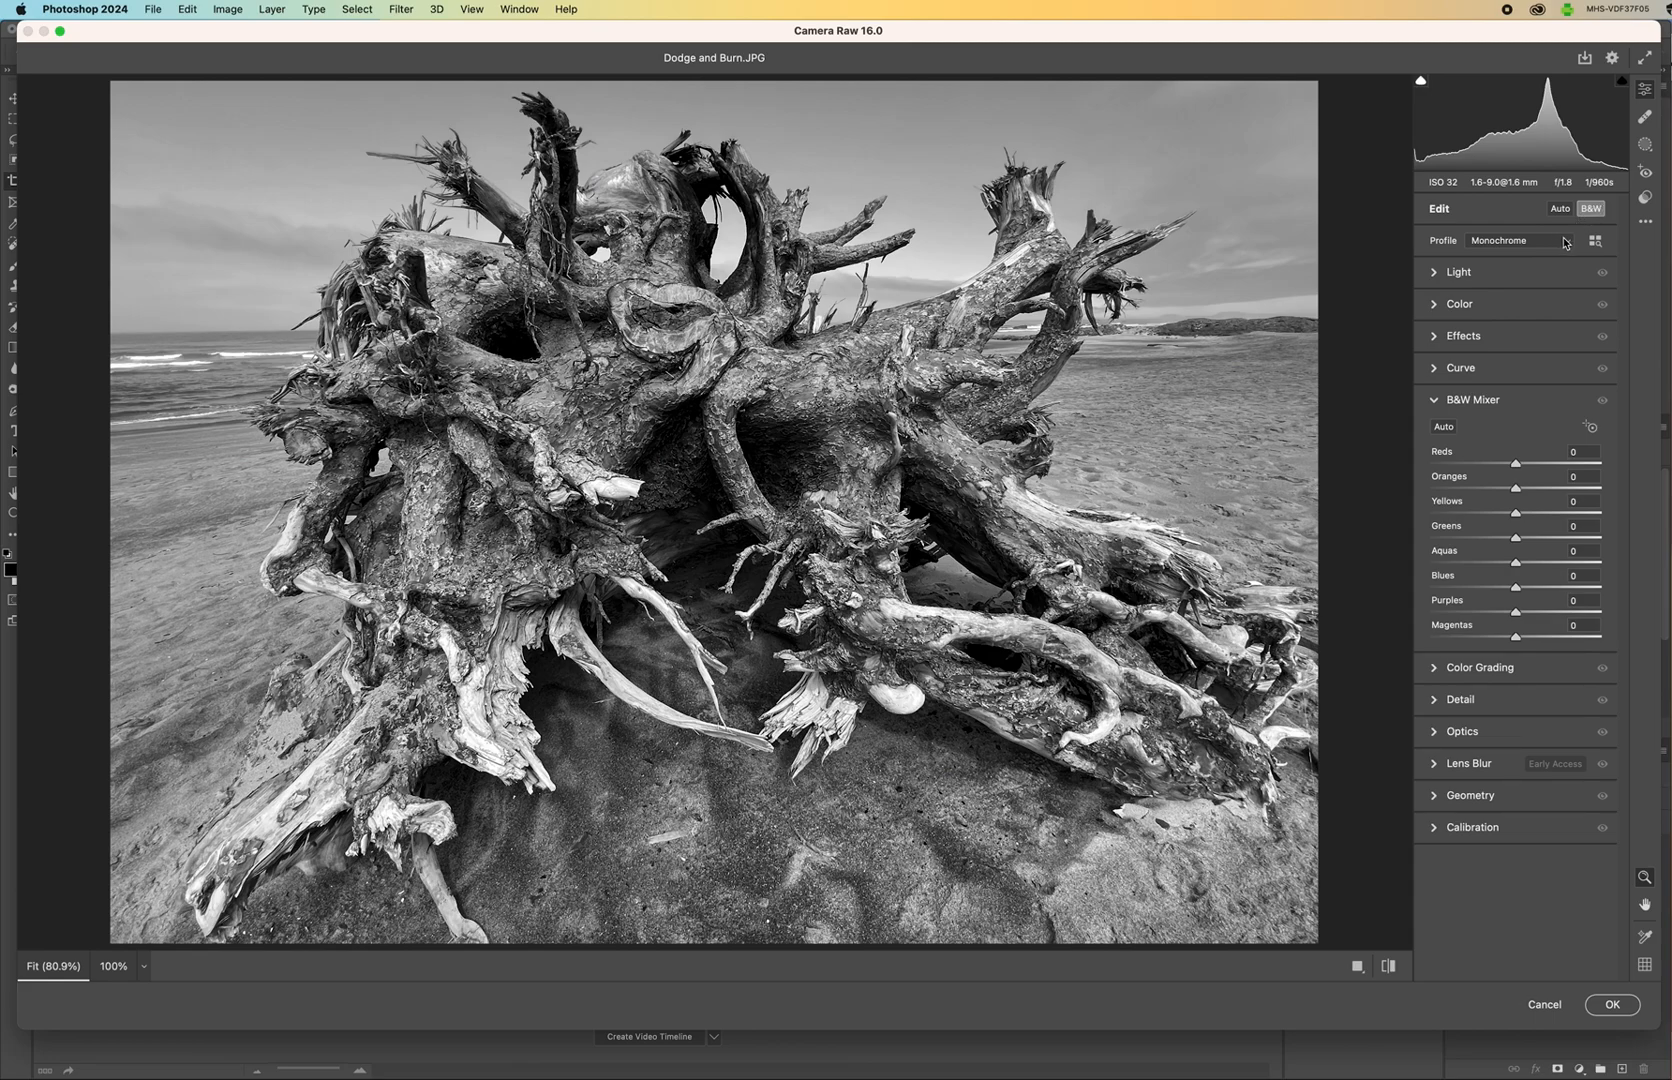
{"action": "left_click", "coordinate": [1584, 211]}
{"action": "left_click", "coordinate": [1584, 211]}
Adjust the photo's light settings to Exposure -0.05, Contrast +1 and Highlights -1.
{"action": "left_click", "coordinate": [1438, 271]}
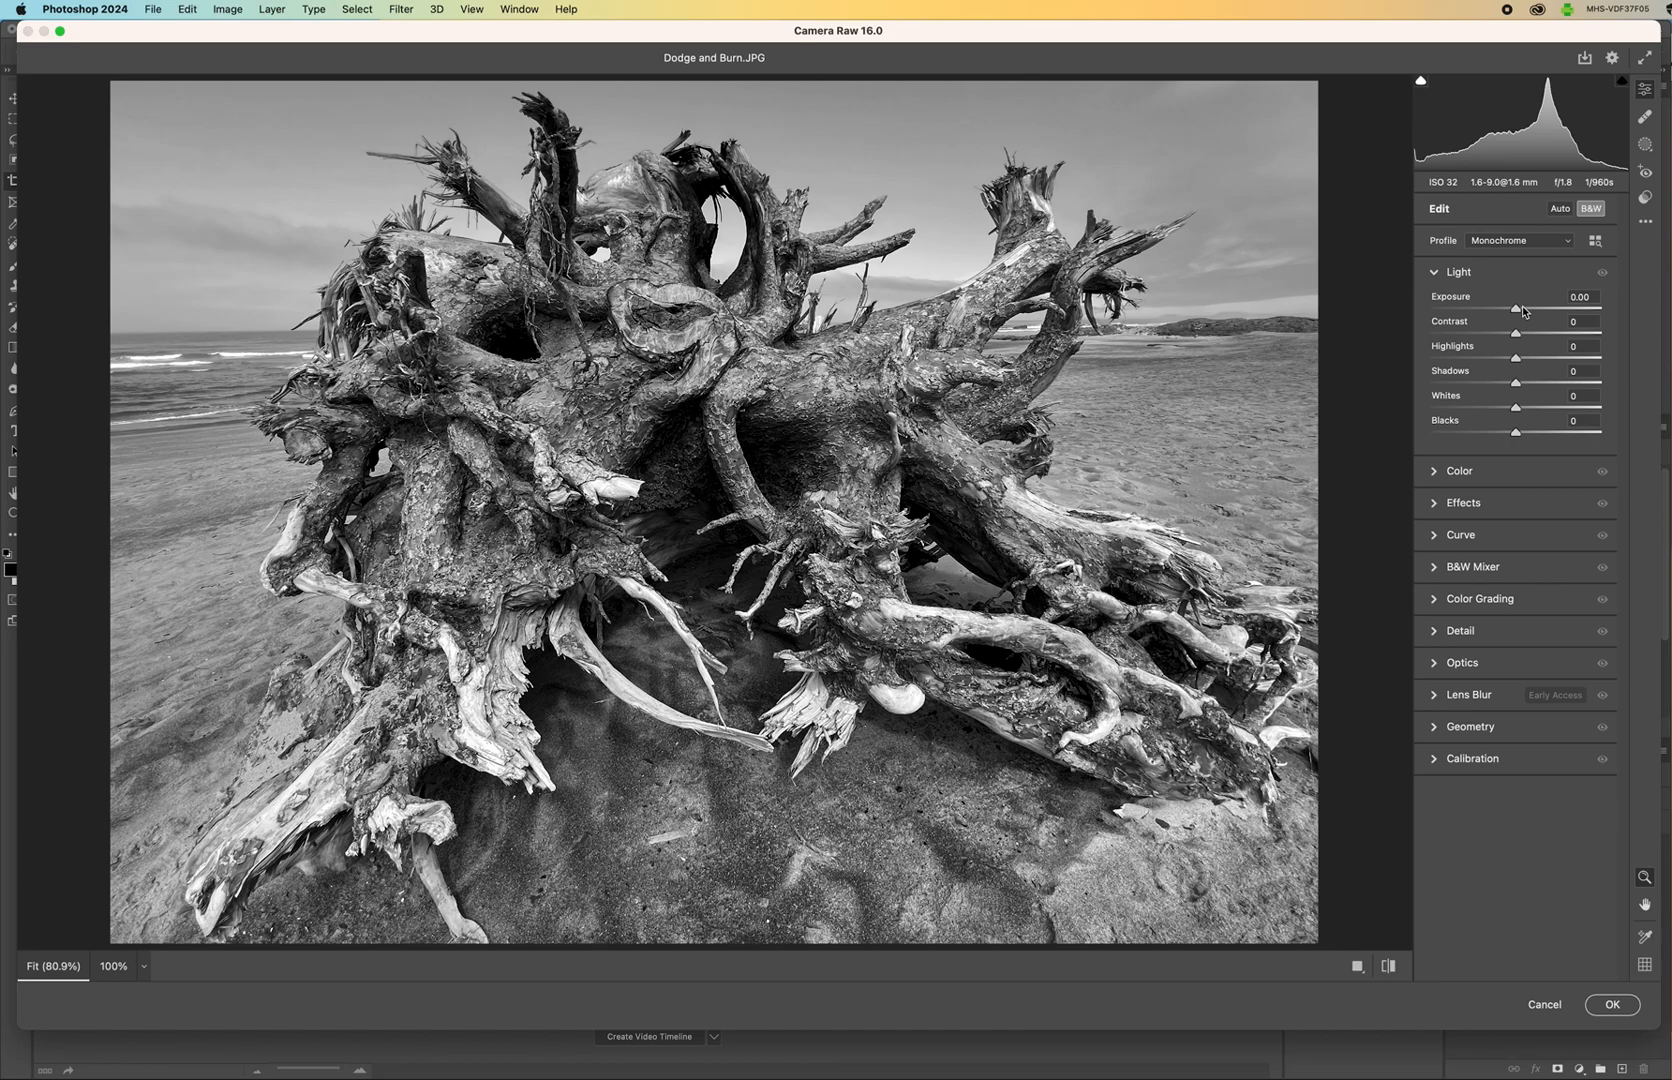
{"action": "left_click_drag", "start_coordinate": [1516, 311], "coordinate": [1557, 314]}
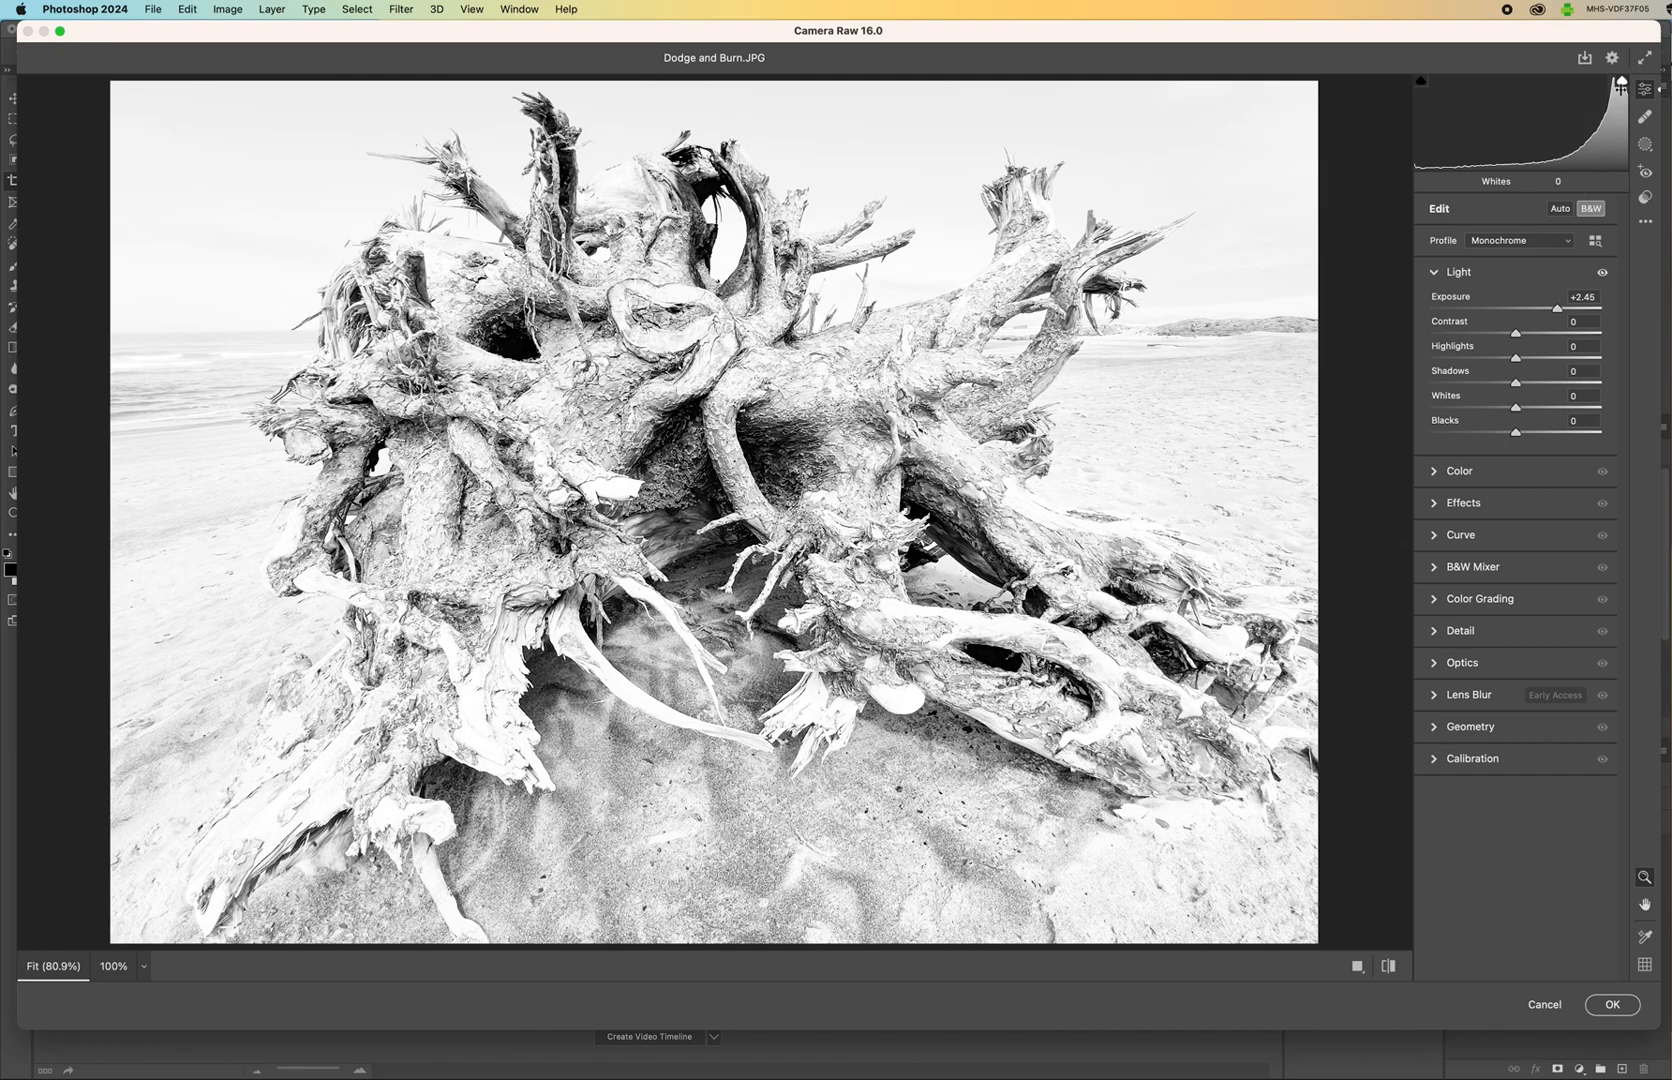
{"action": "left_click_drag", "start_coordinate": [1547, 138], "coordinate": [1470, 138]}
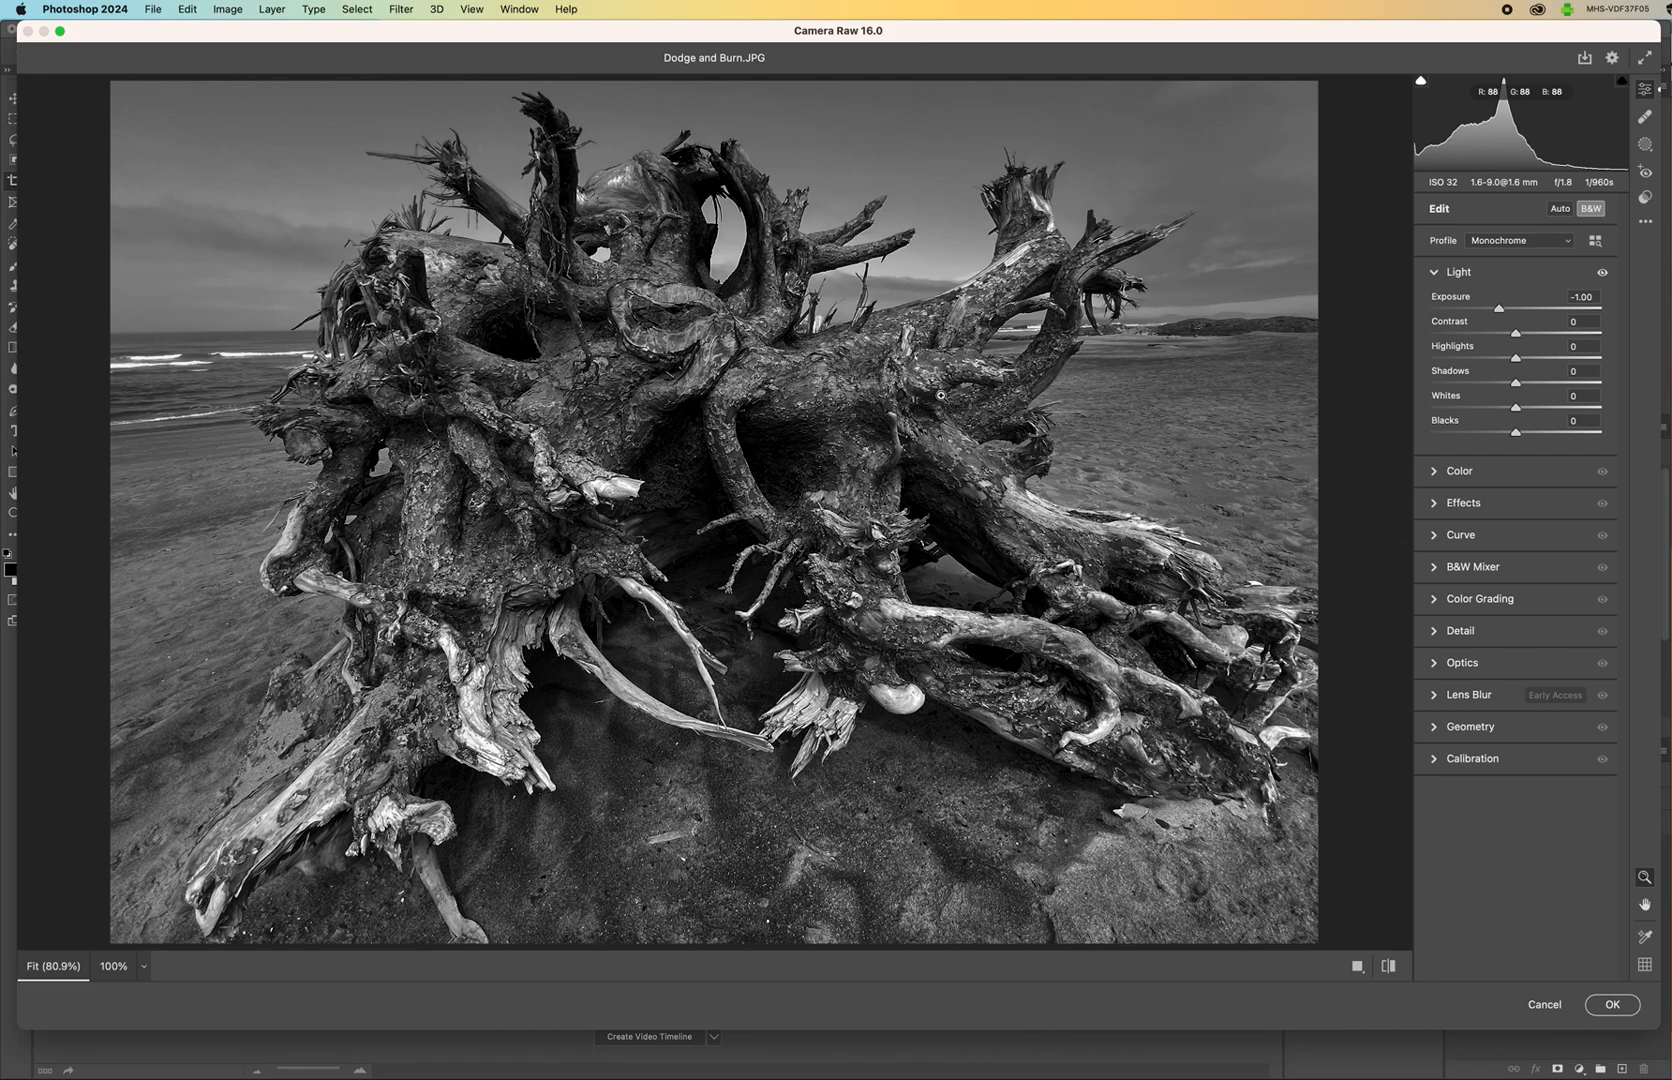
{"action": "left_click_drag", "start_coordinate": [1517, 334], "coordinate": [1484, 360]}
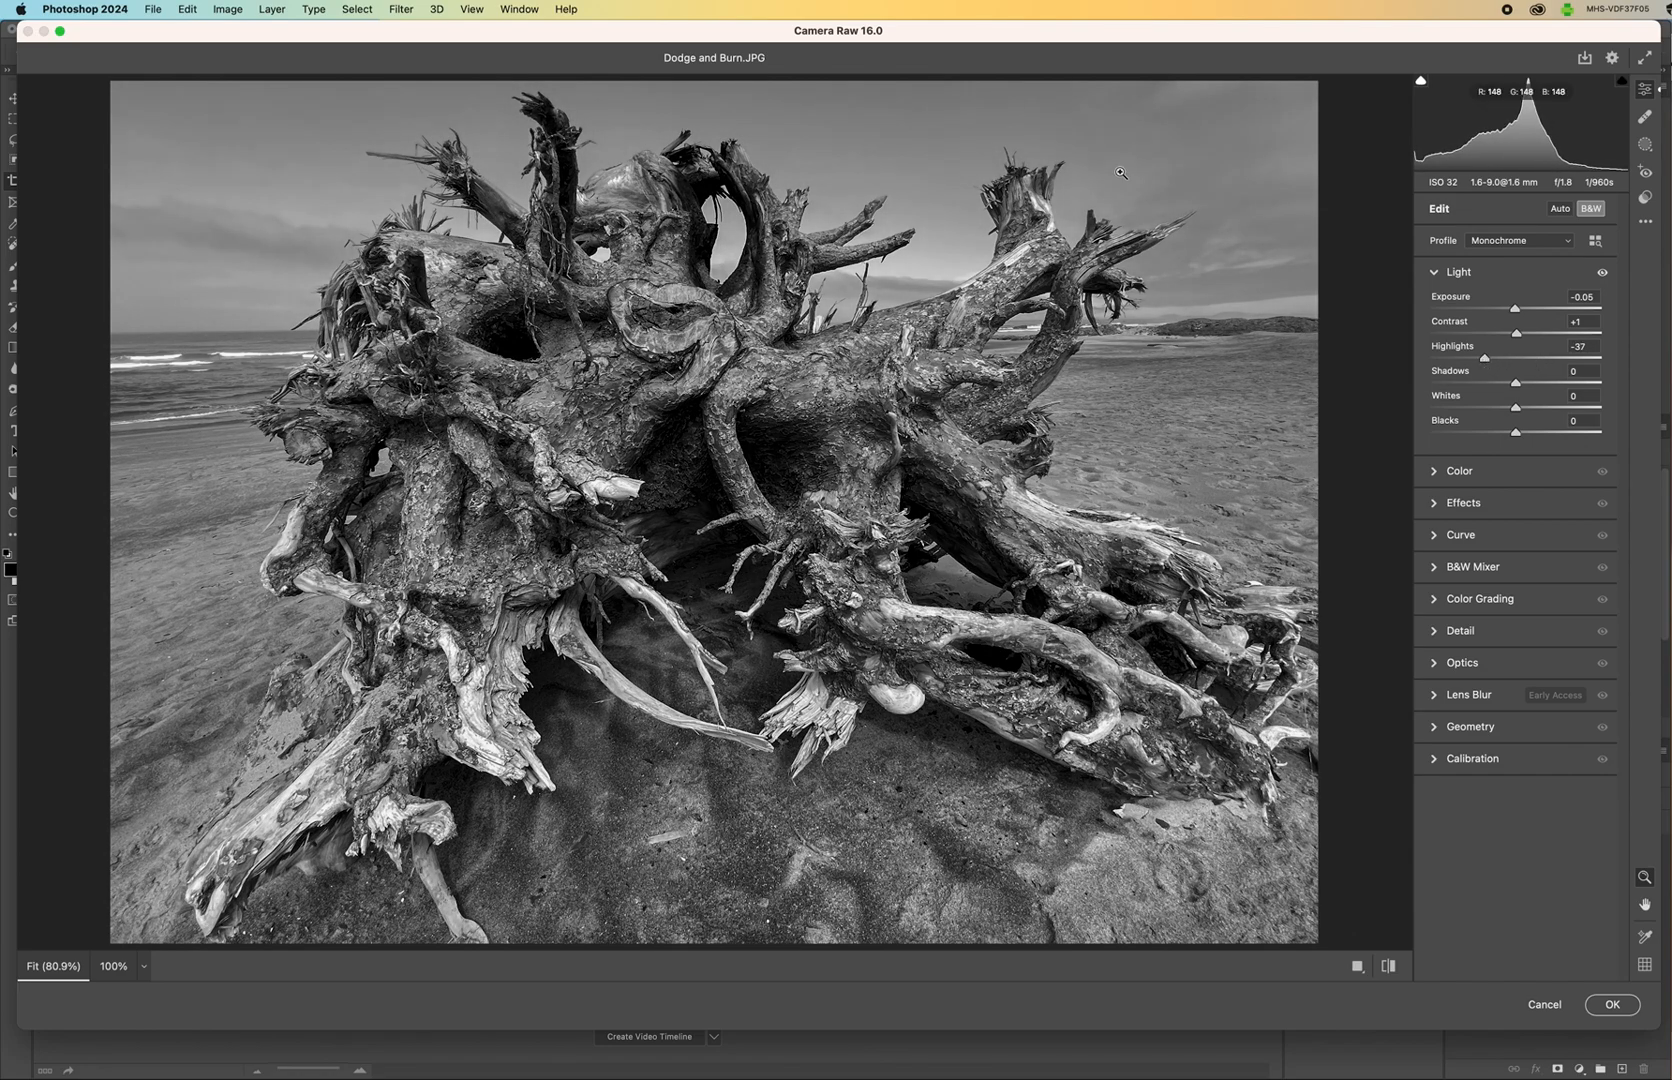
{"action": "left_click_drag", "start_coordinate": [1484, 358], "coordinate": [1516, 364]}
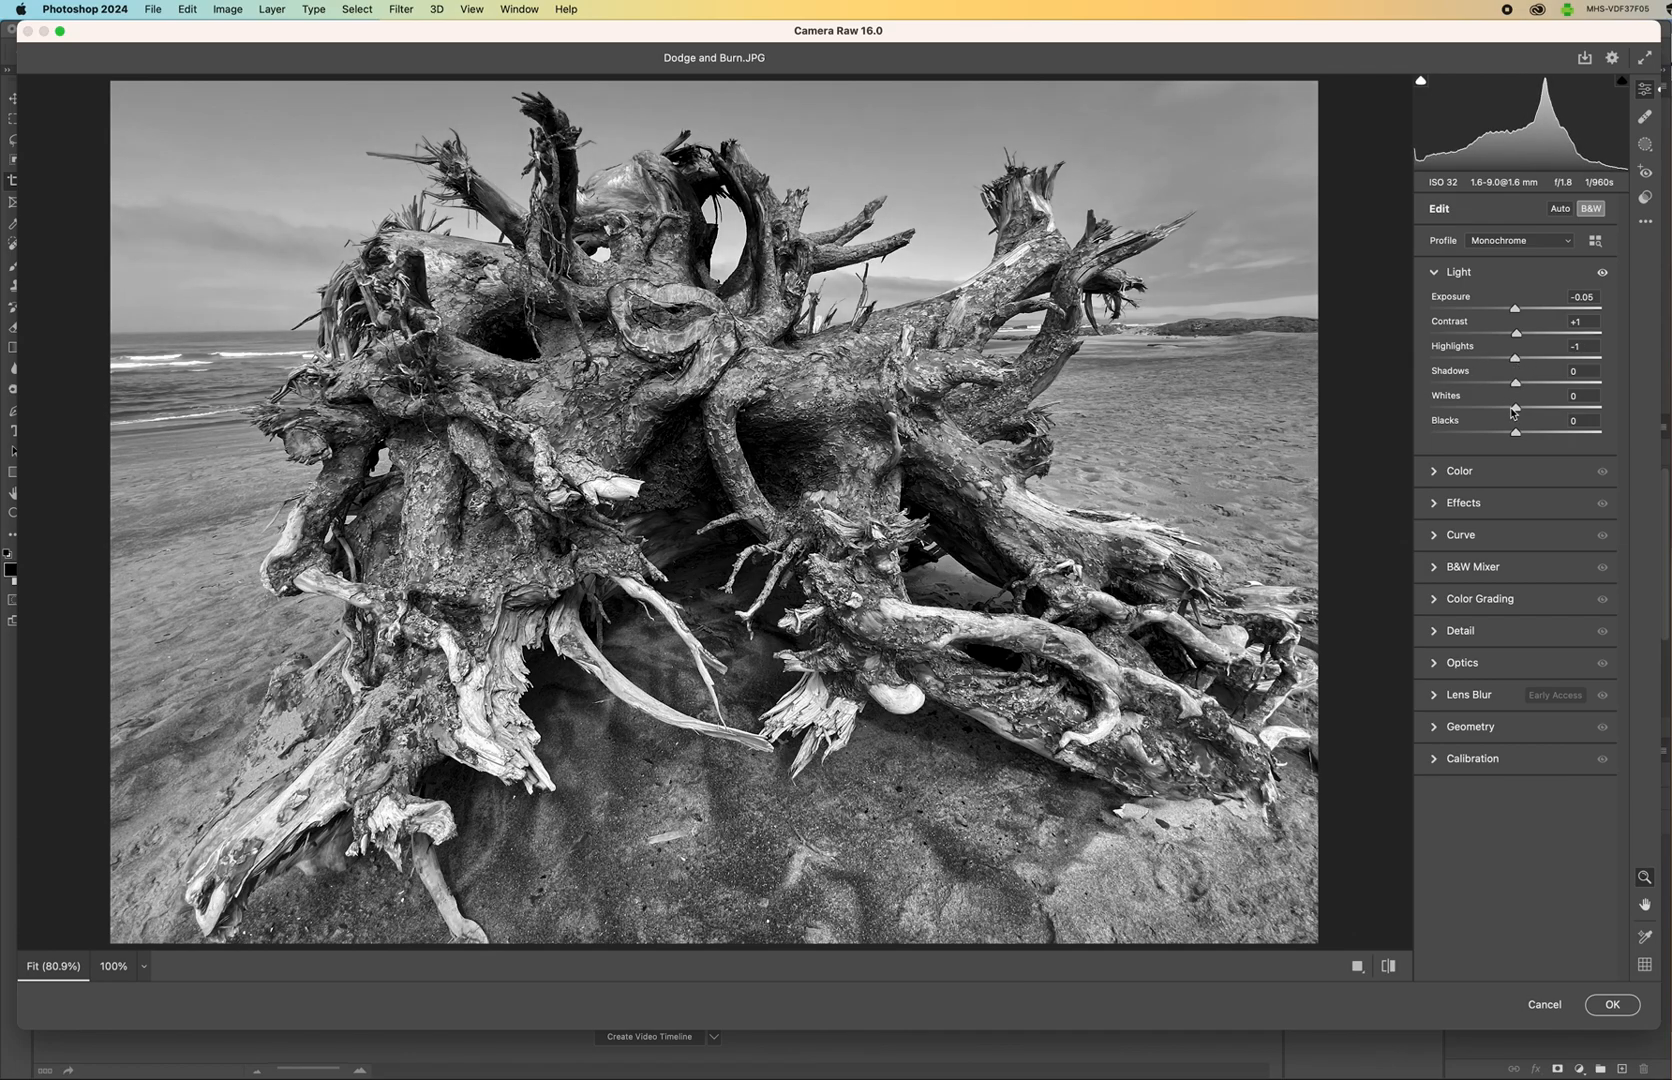
Set Shadows to -61, Whites to +2 and Blacks to -57, and open the Color adjustments.
{"action": "left_click_drag", "start_coordinate": [1516, 384], "coordinate": [1463, 380]}
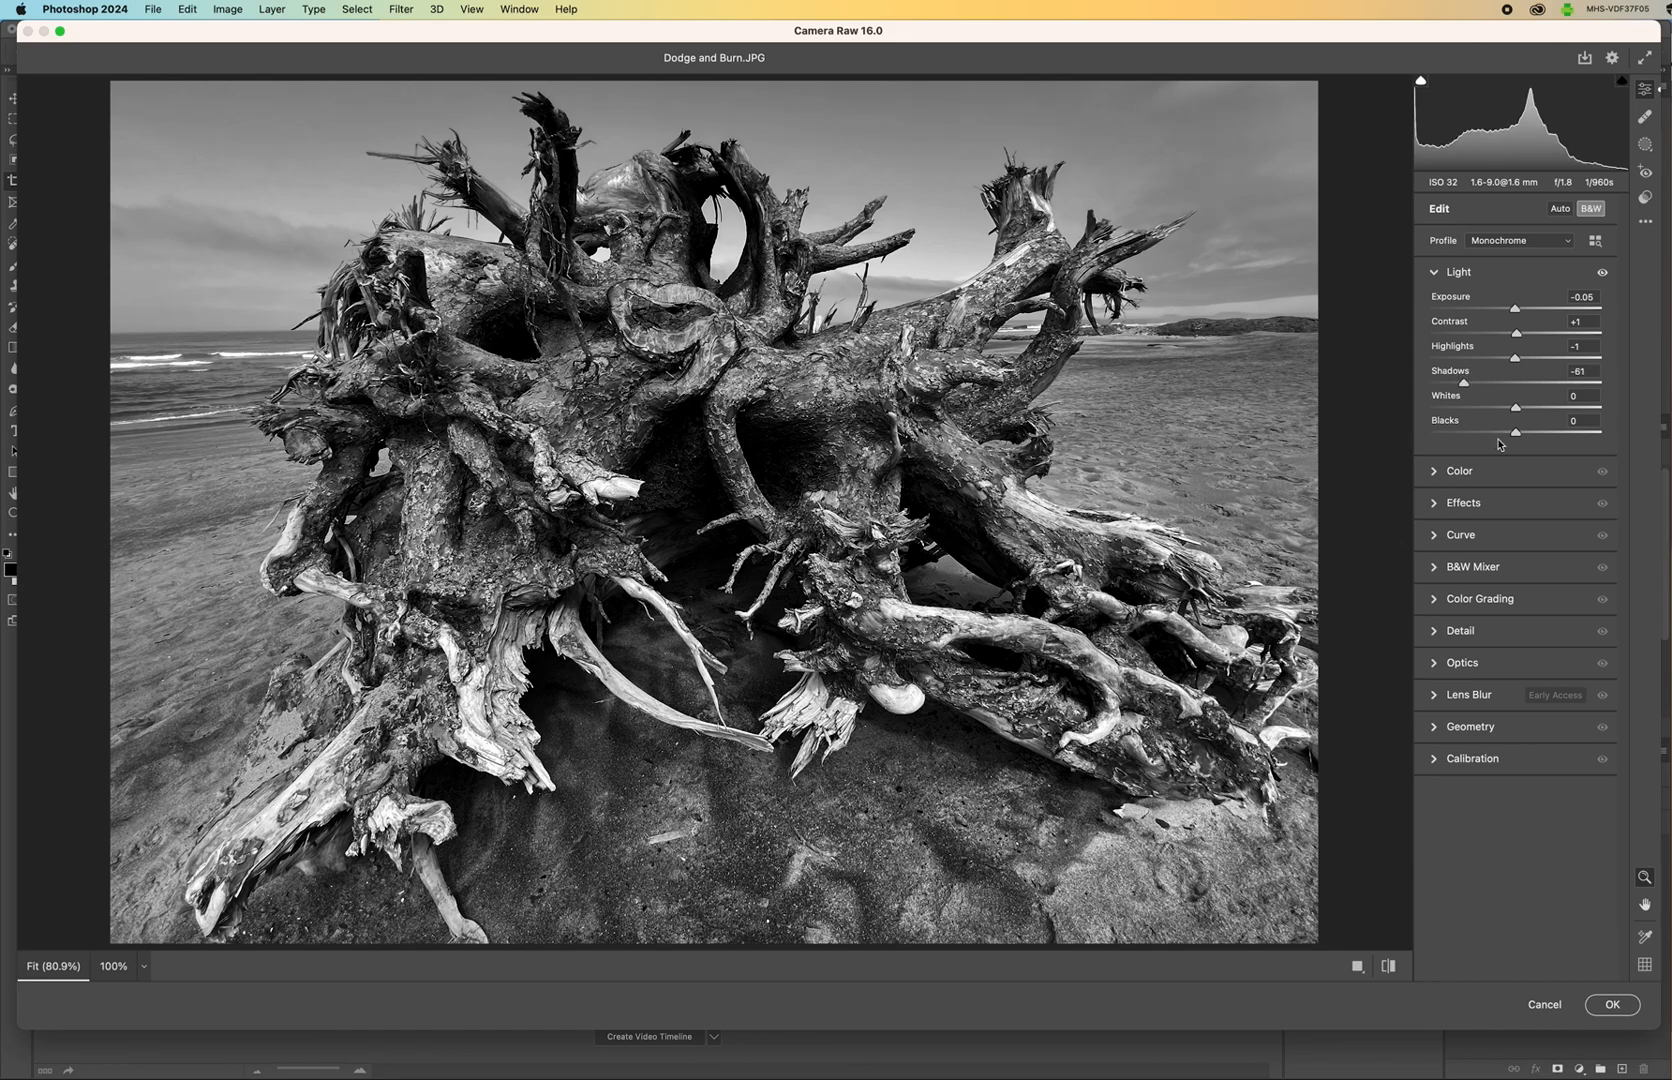
{"action": "mouse_move", "coordinate": [1516, 409]}
{"action": "left_mouse_down"}
{"action": "mouse_move", "coordinate": [1565, 412]}
{"action": "mouse_move", "coordinate": [1518, 416]}
{"action": "left_mouse_up"}
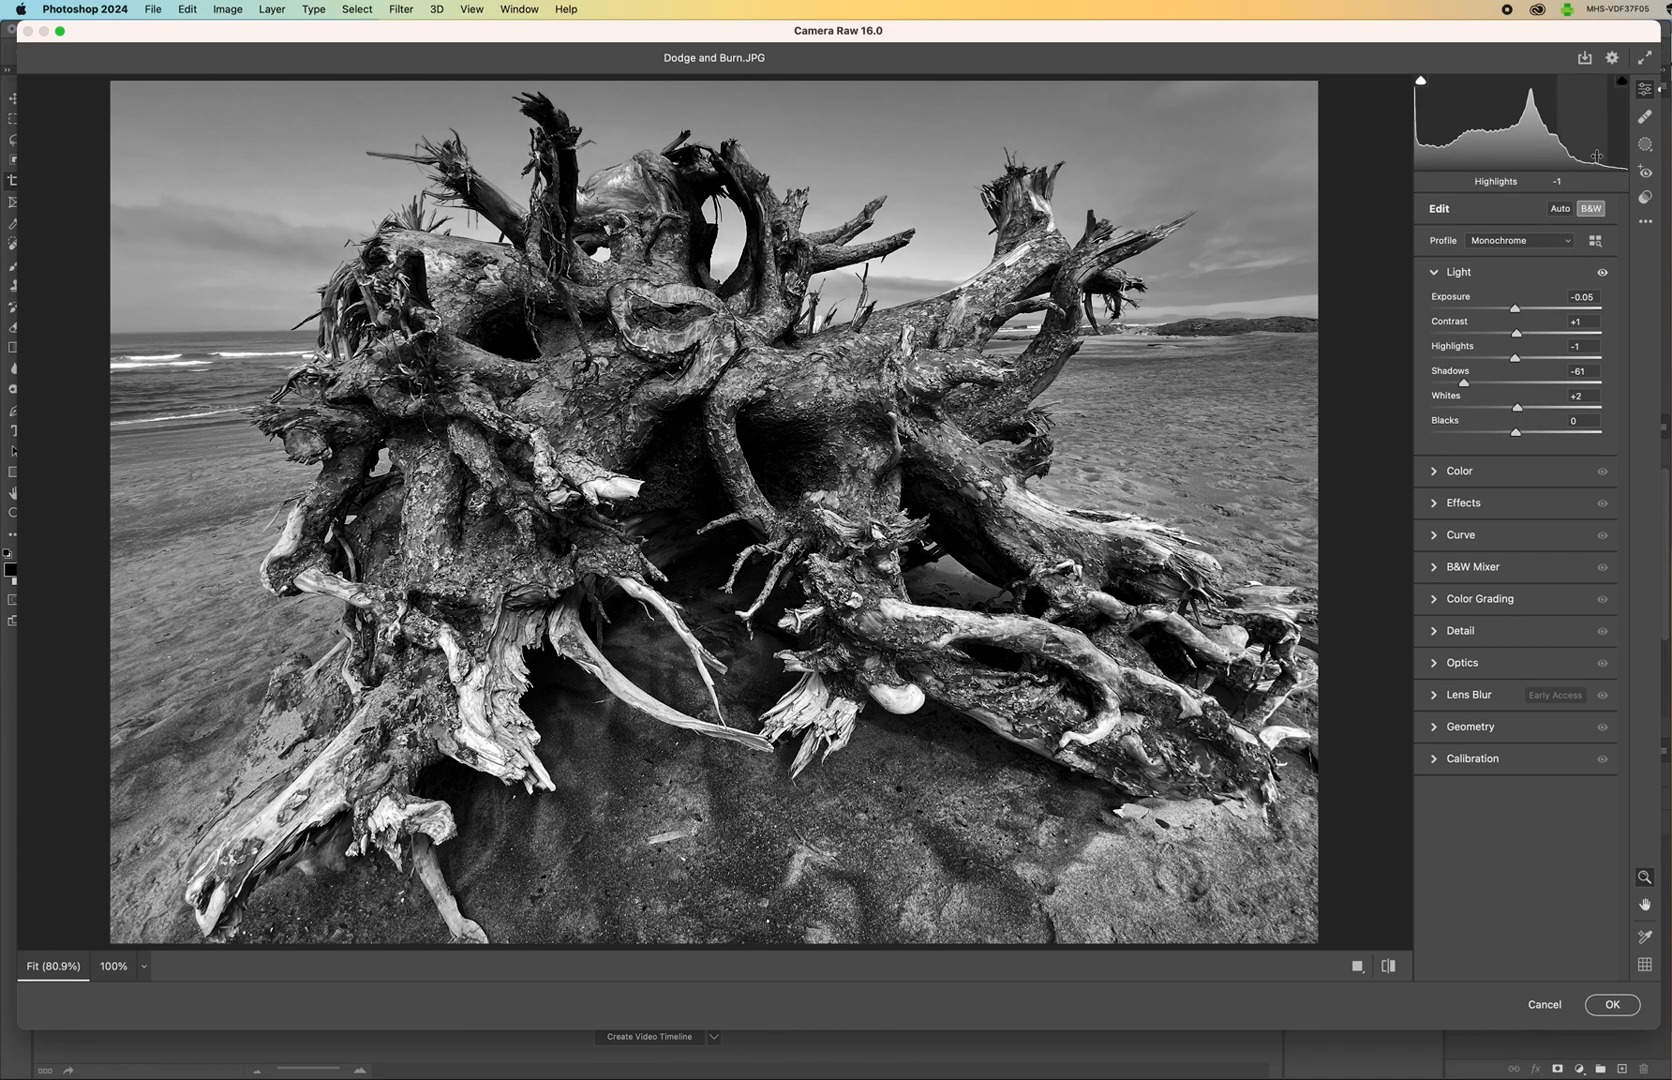
{"action": "left_click_drag", "start_coordinate": [1517, 433], "coordinate": [1470, 434]}
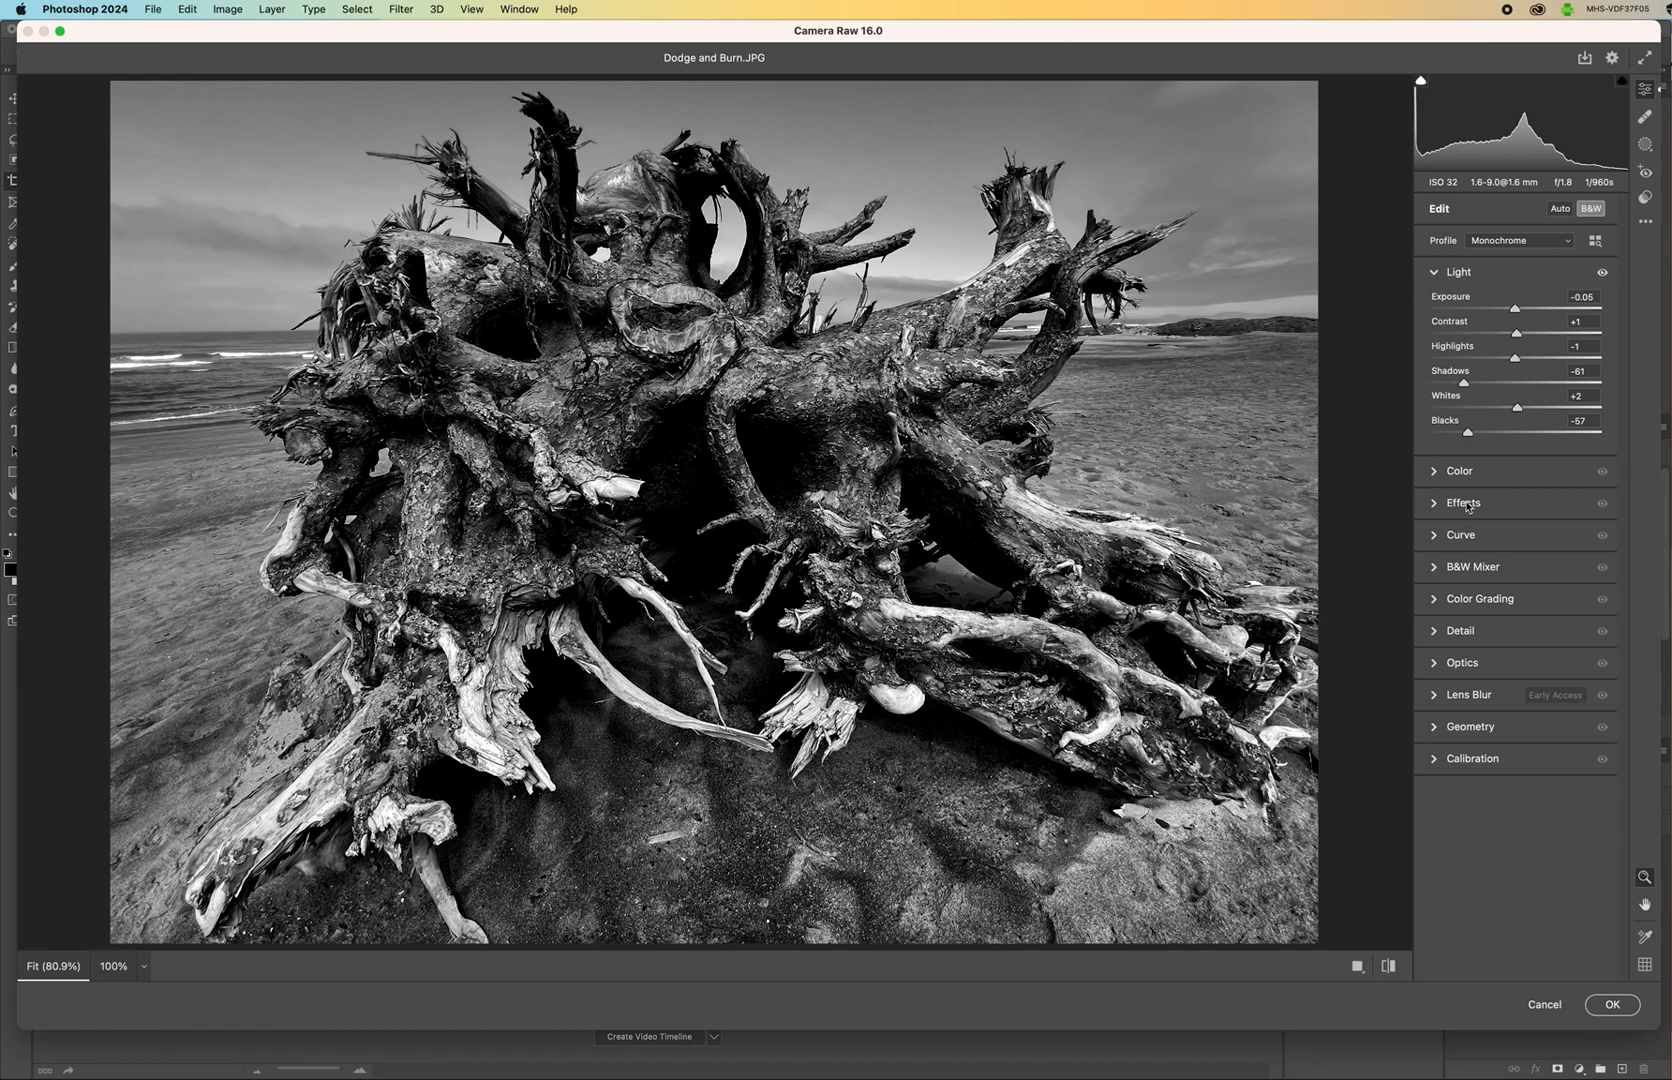
{"action": "left_click", "coordinate": [1436, 474]}
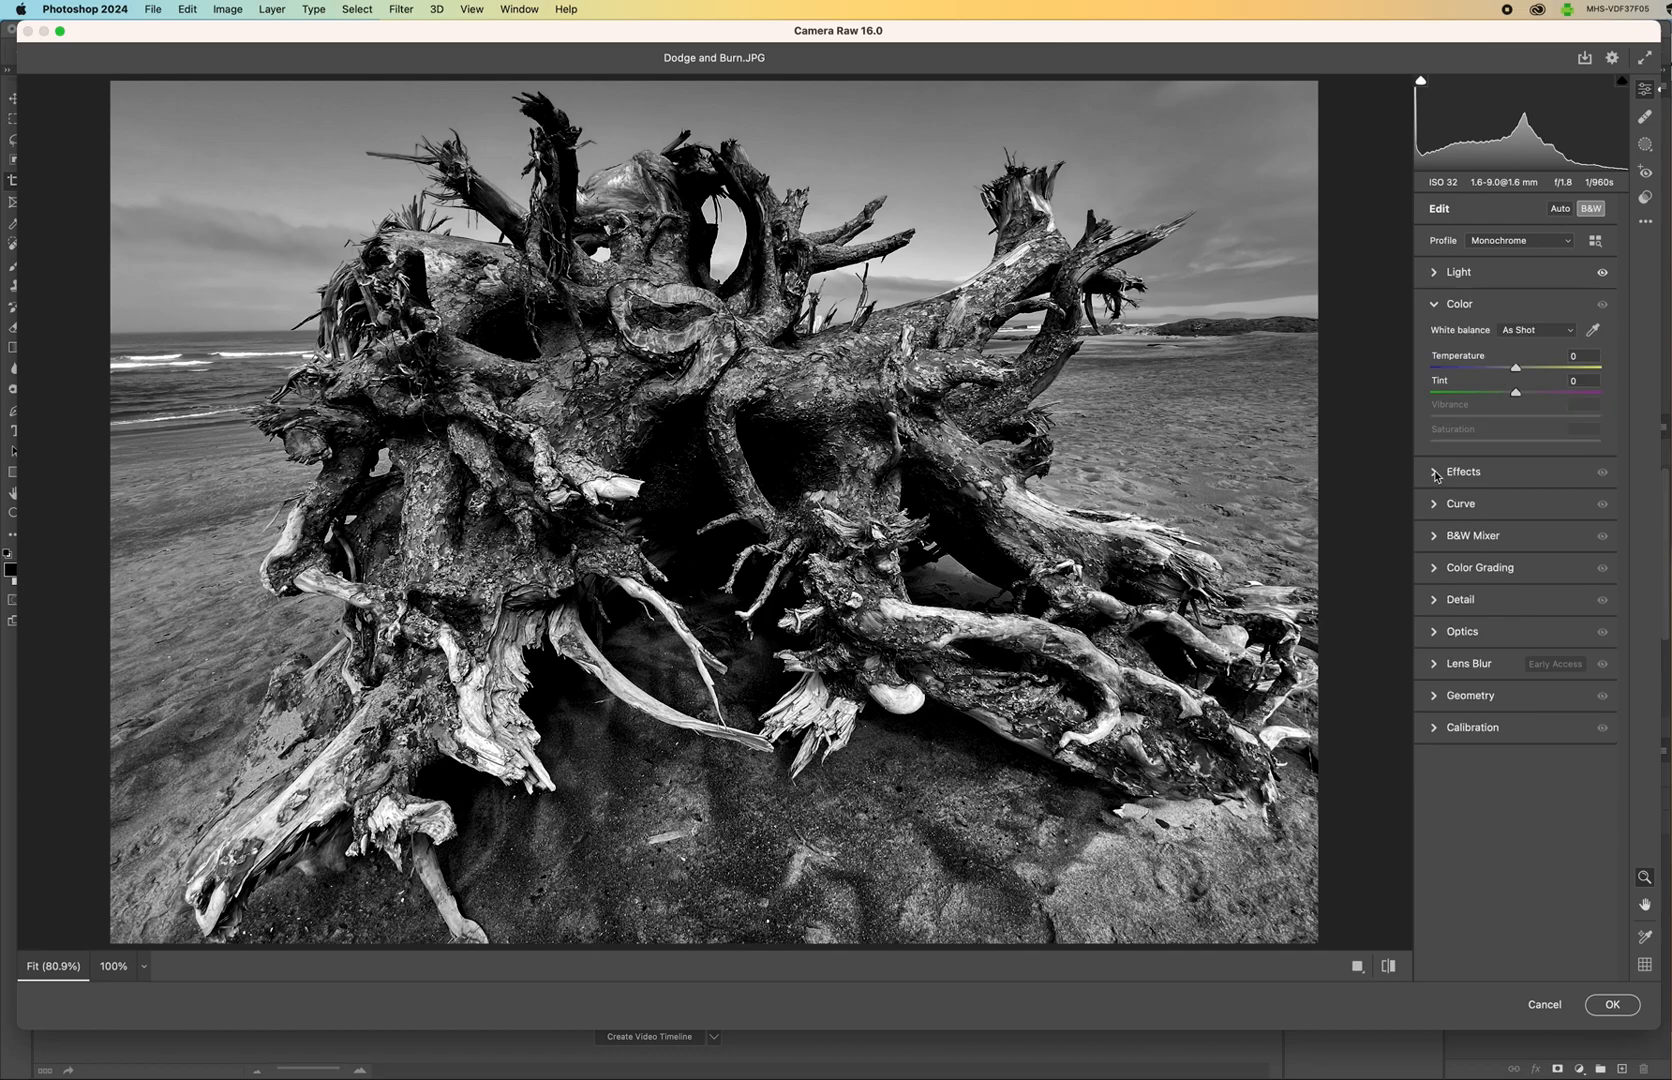
Test Noise Reduction at 40, return it to 0, and apply the Camera Raw adjustments to the photo.
{"action": "left_click", "coordinate": [1436, 304]}
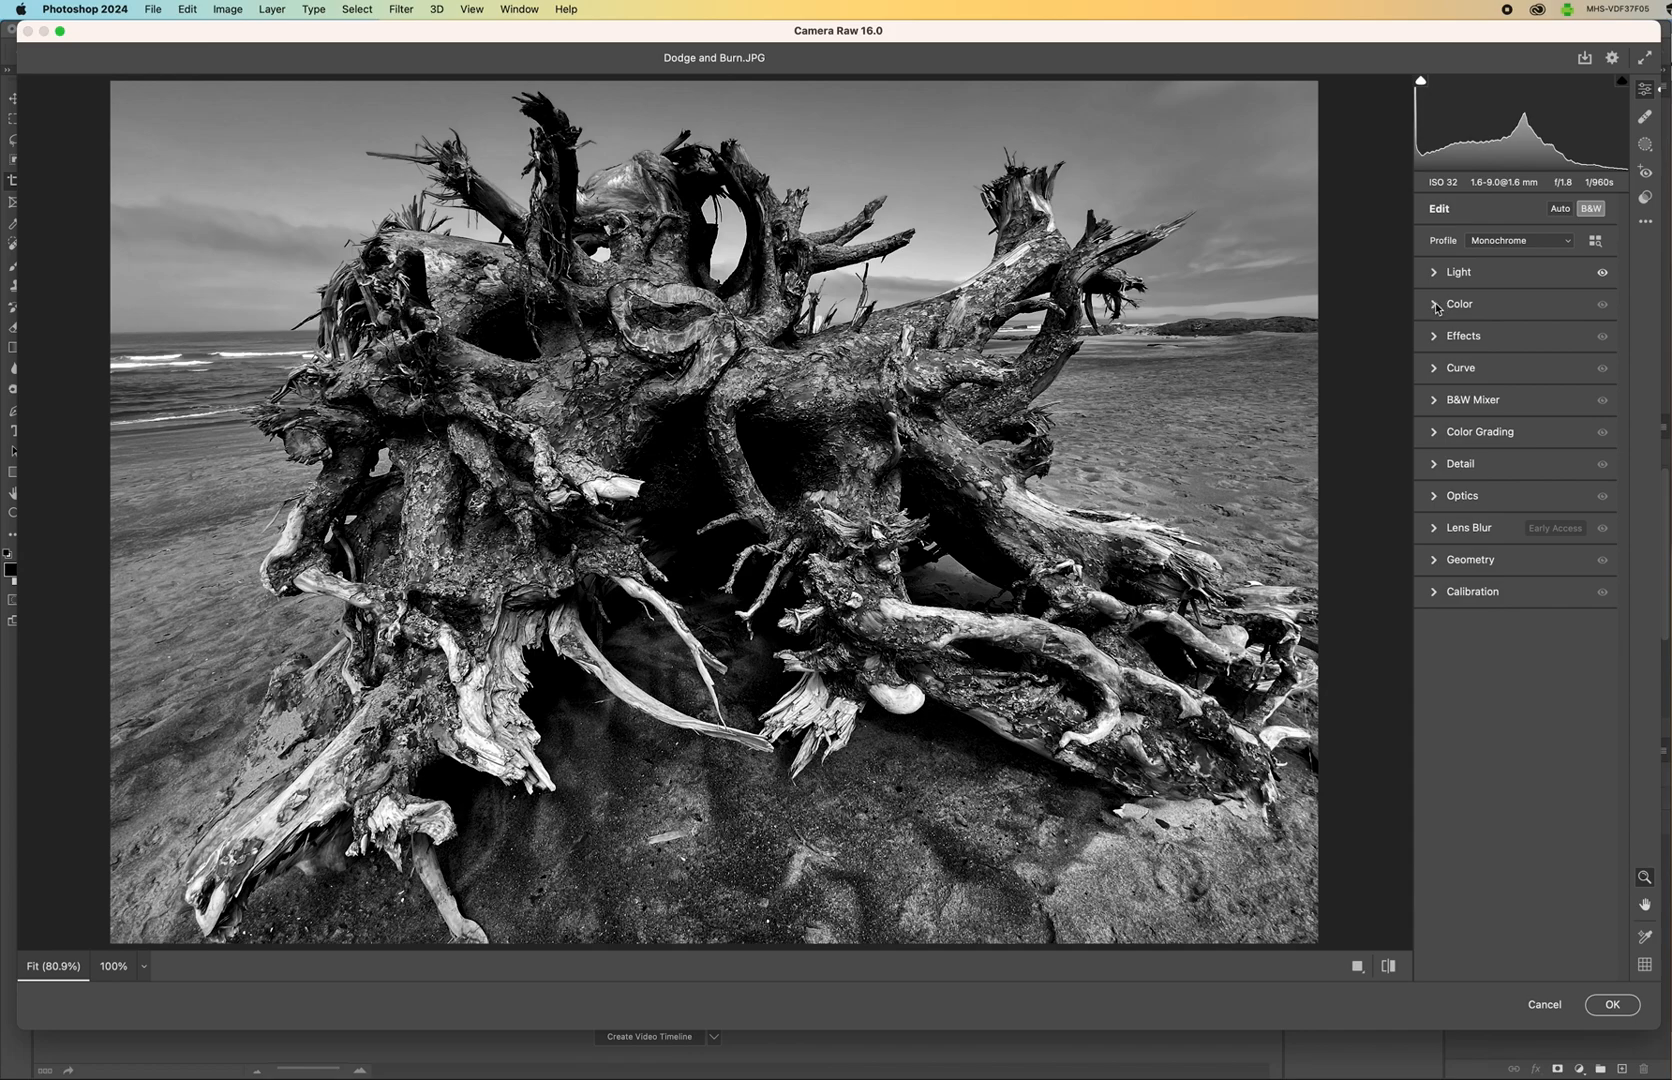
{"action": "left_click", "coordinate": [1432, 401]}
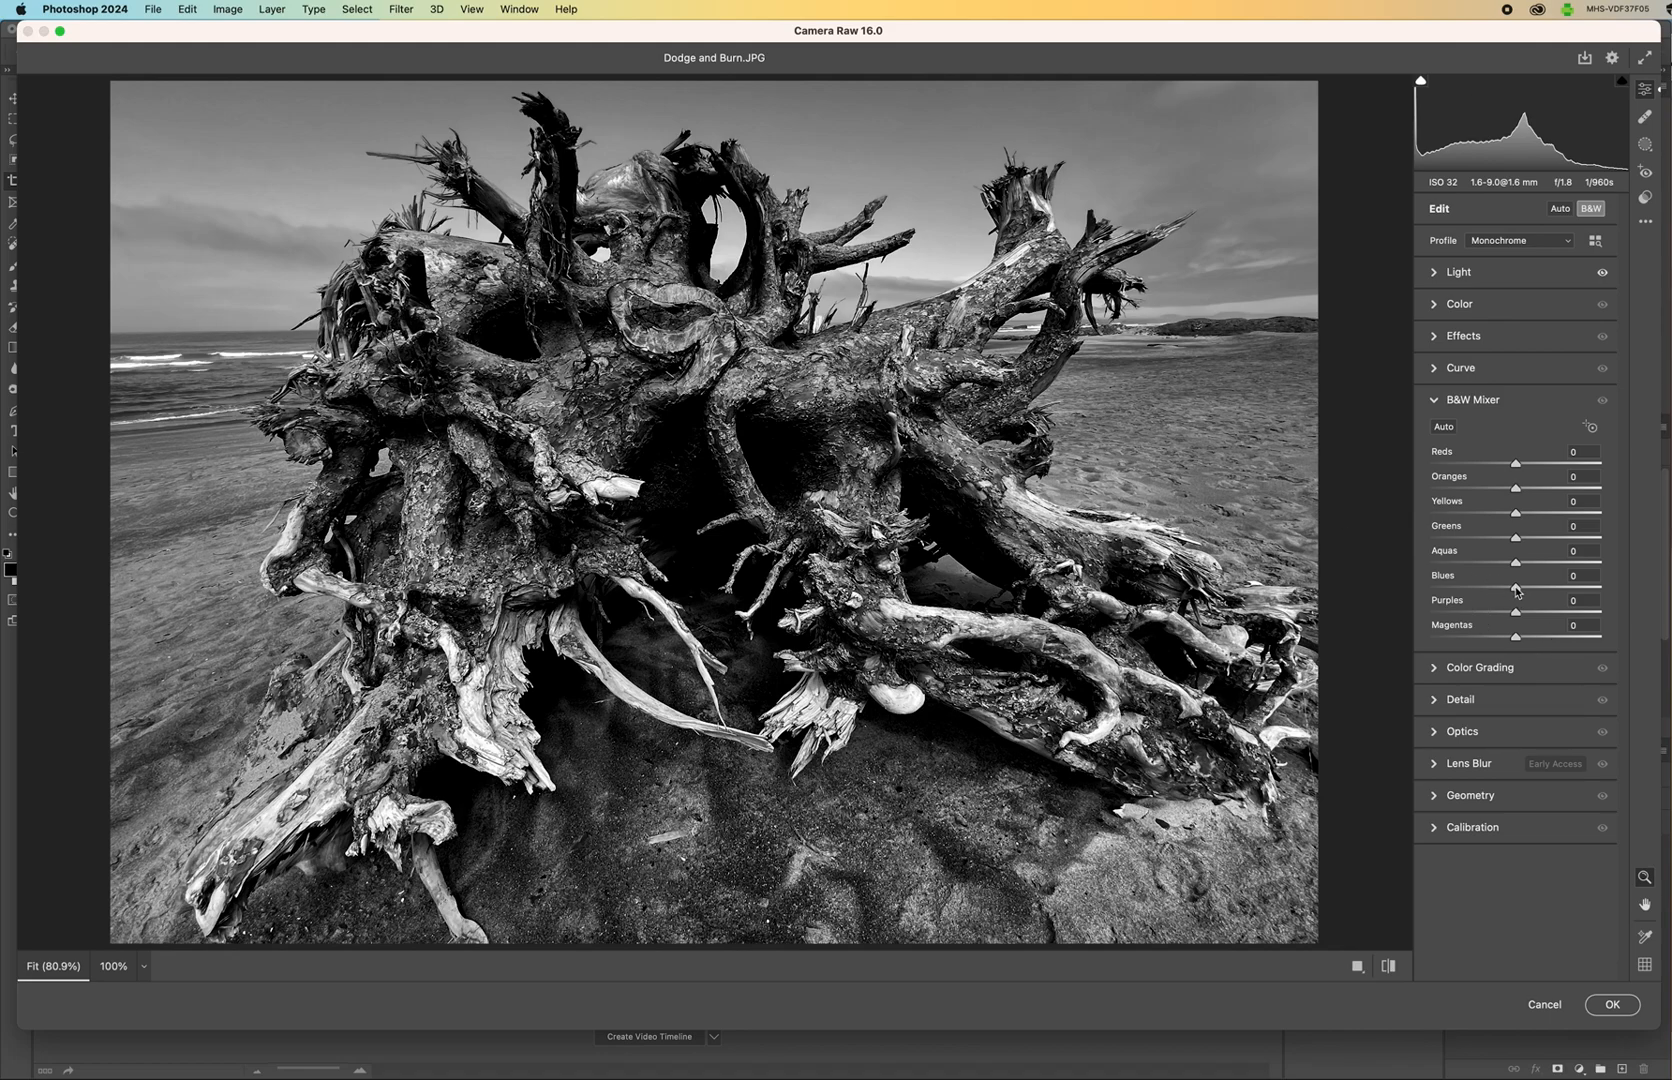
{"action": "mouse_move", "coordinate": [1516, 590]}
{"action": "left_mouse_down"}
{"action": "mouse_move", "coordinate": [1572, 590]}
{"action": "mouse_move", "coordinate": [1386, 591]}
{"action": "mouse_move", "coordinate": [1570, 590]}
{"action": "mouse_move", "coordinate": [1516, 587]}
{"action": "left_mouse_up"}
{"action": "left_click", "coordinate": [1431, 708]}
{"action": "left_click_drag", "start_coordinate": [1438, 534], "coordinate": [1497, 537]}
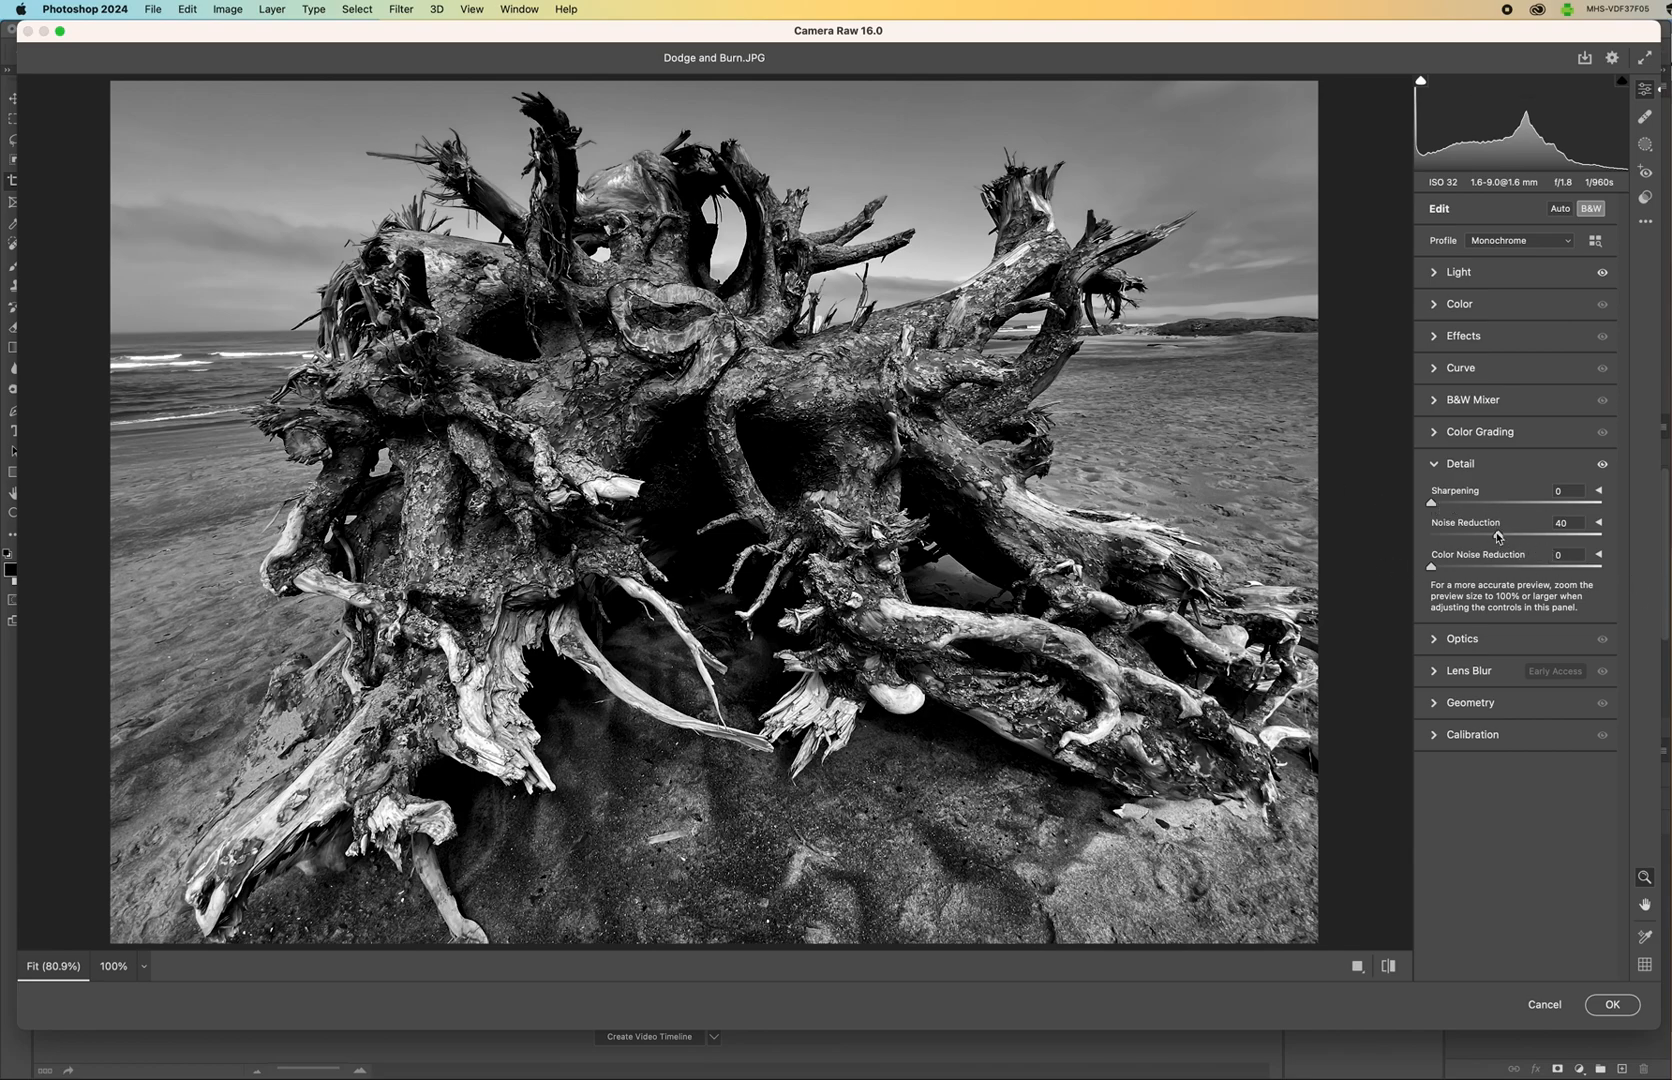
{"action": "left_click_drag", "start_coordinate": [1498, 536], "coordinate": [1431, 536]}
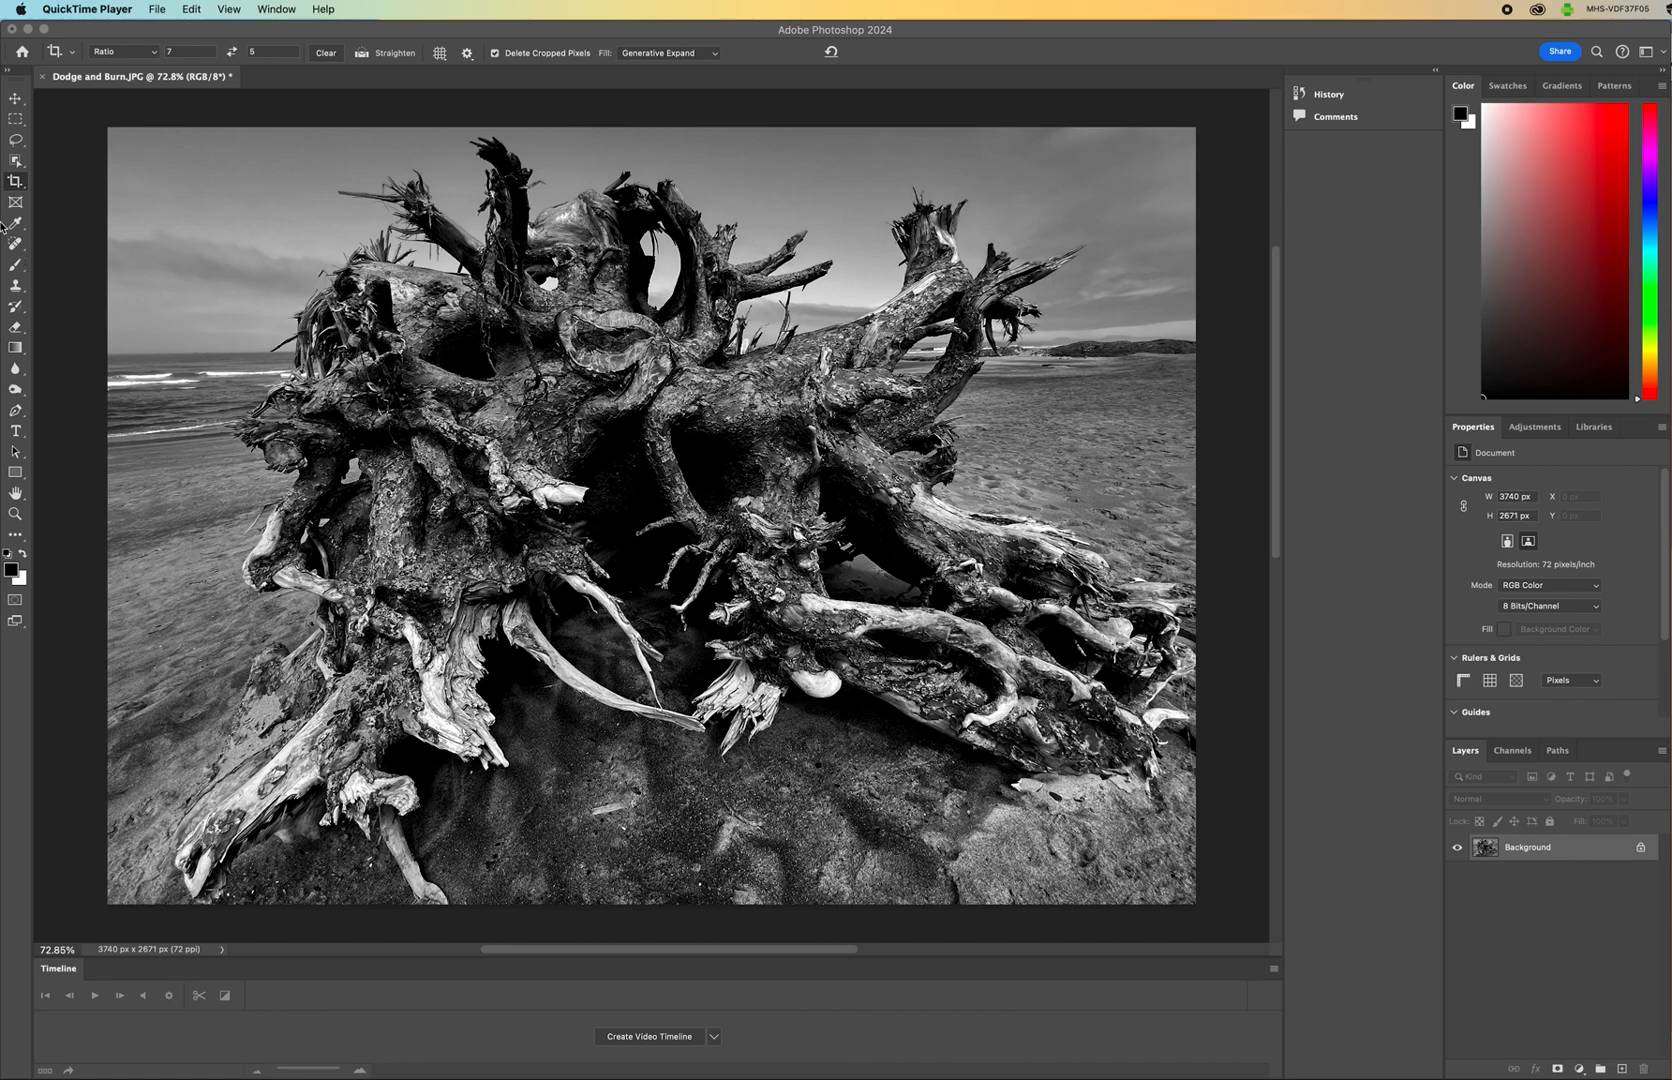
{"action": "left_click", "coordinate": [22, 290]}
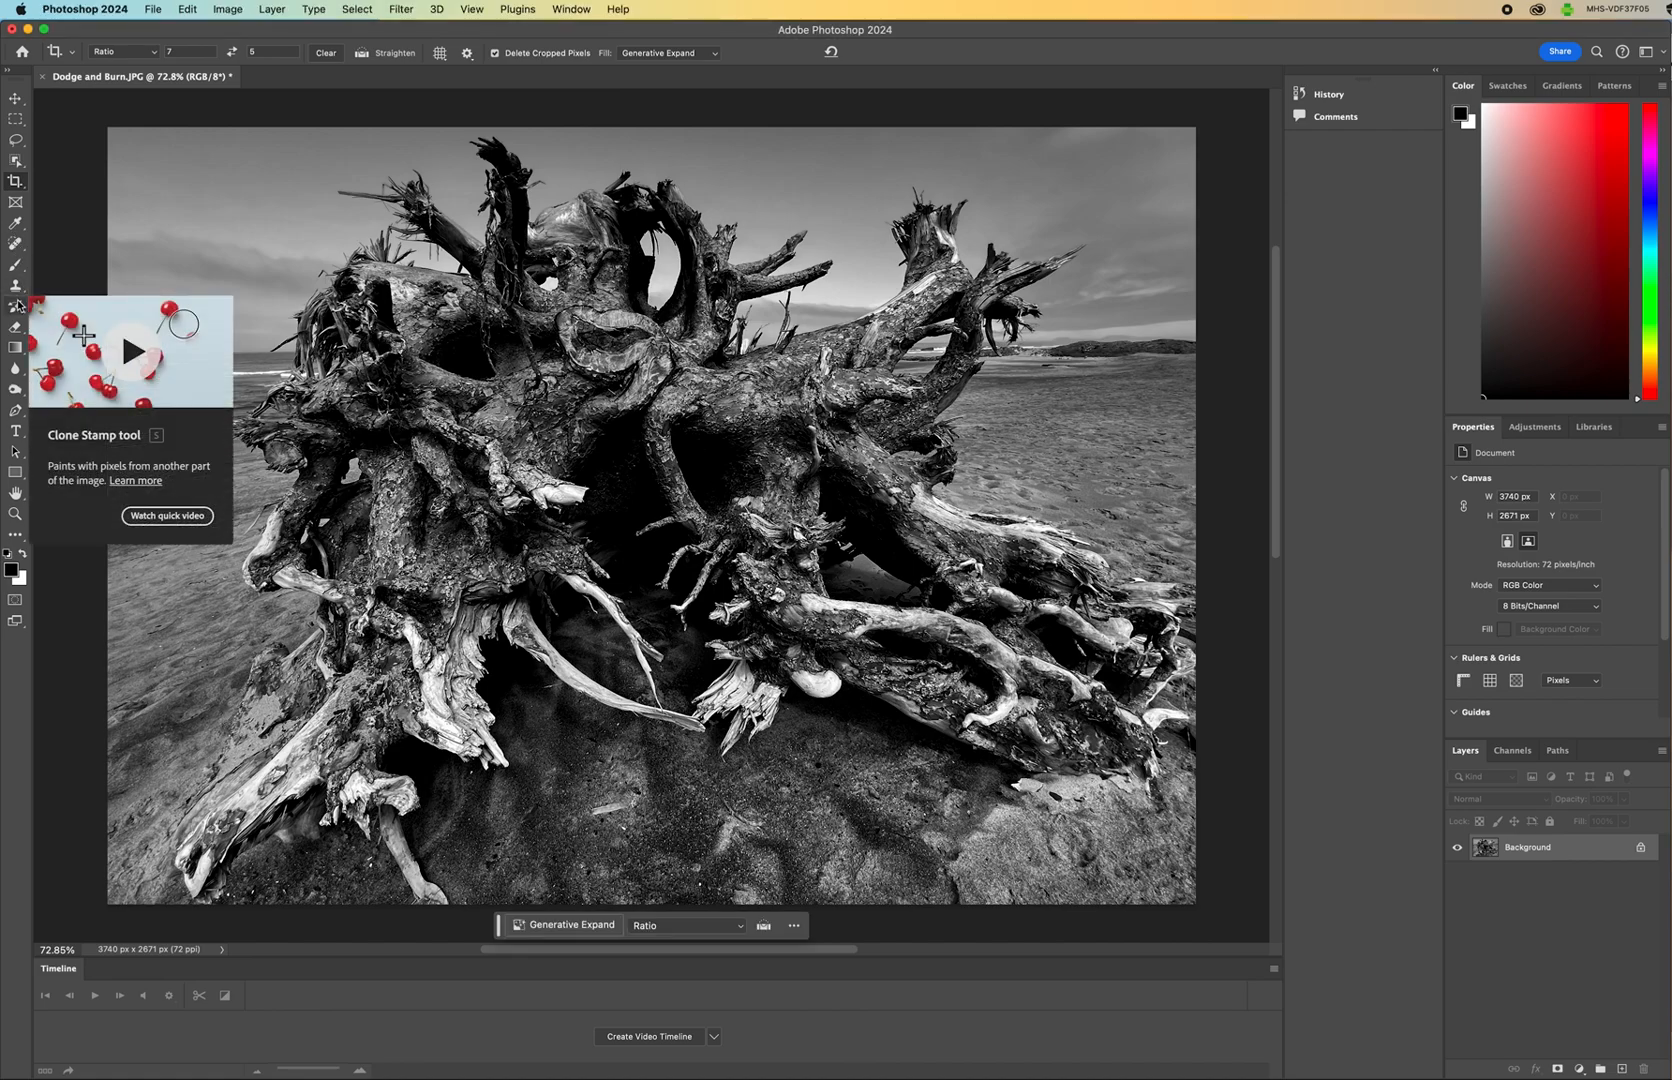
{"action": "left_click", "coordinate": [13, 242]}
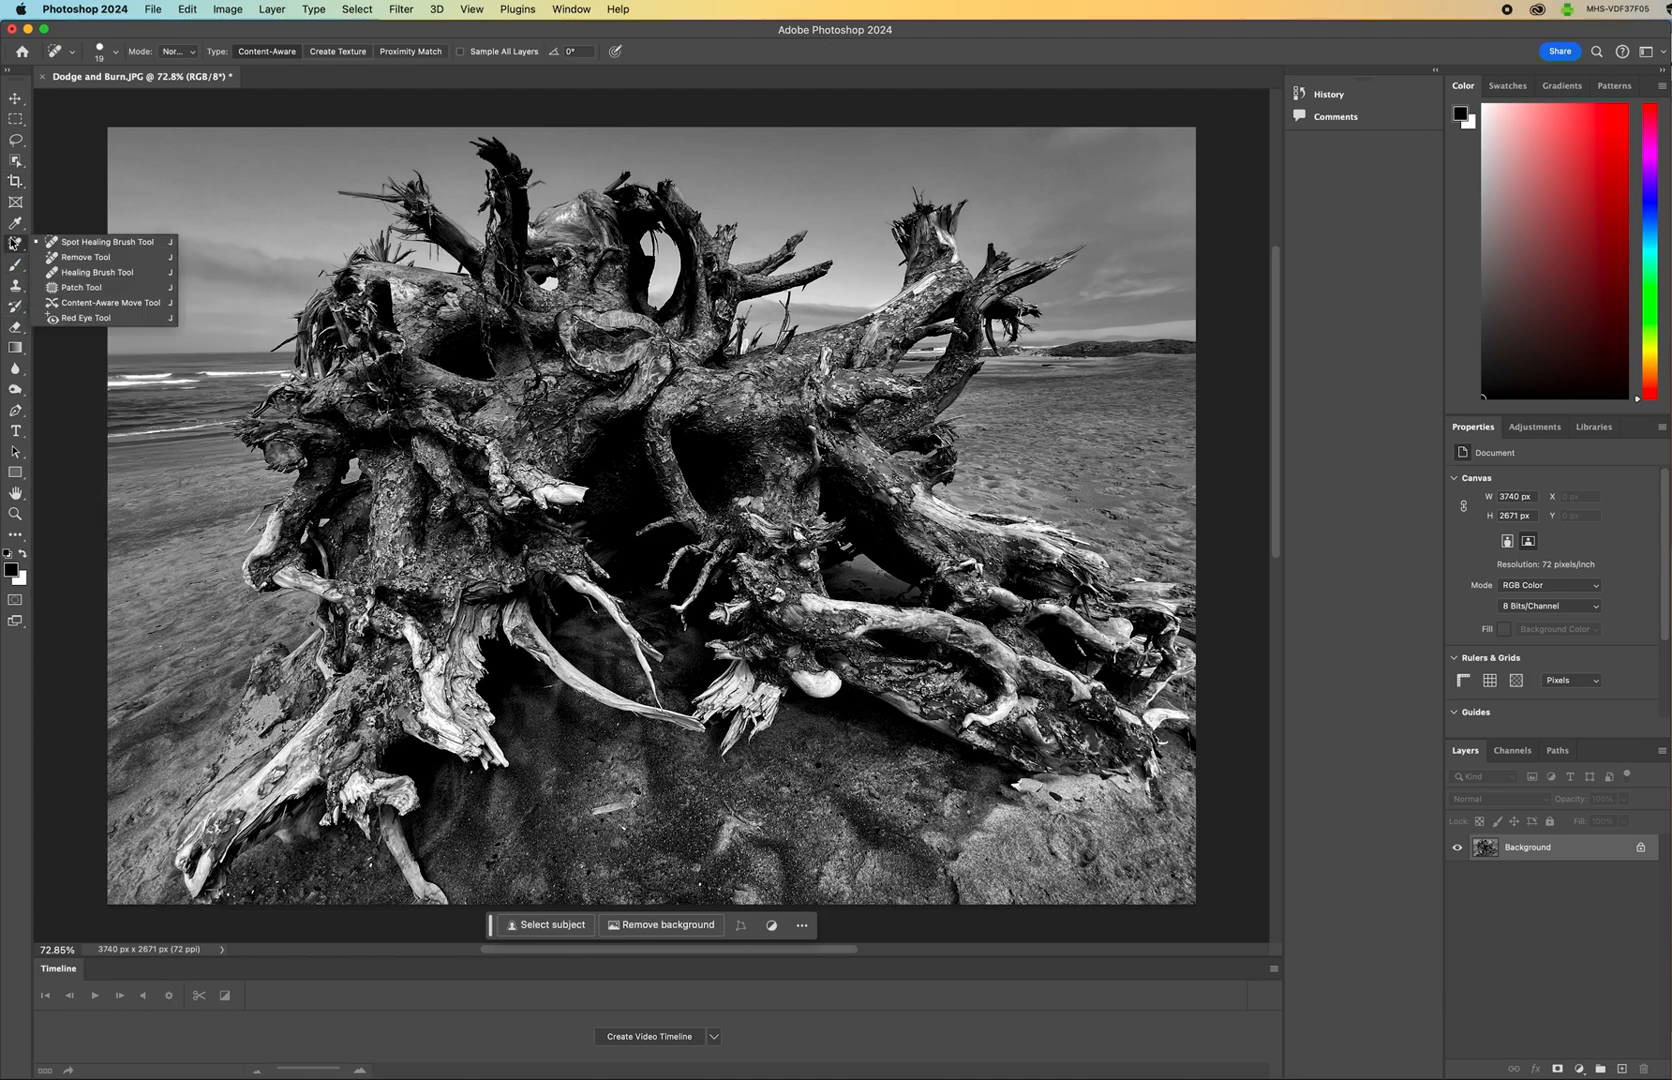
{"action": "left_click", "coordinate": [12, 223]}
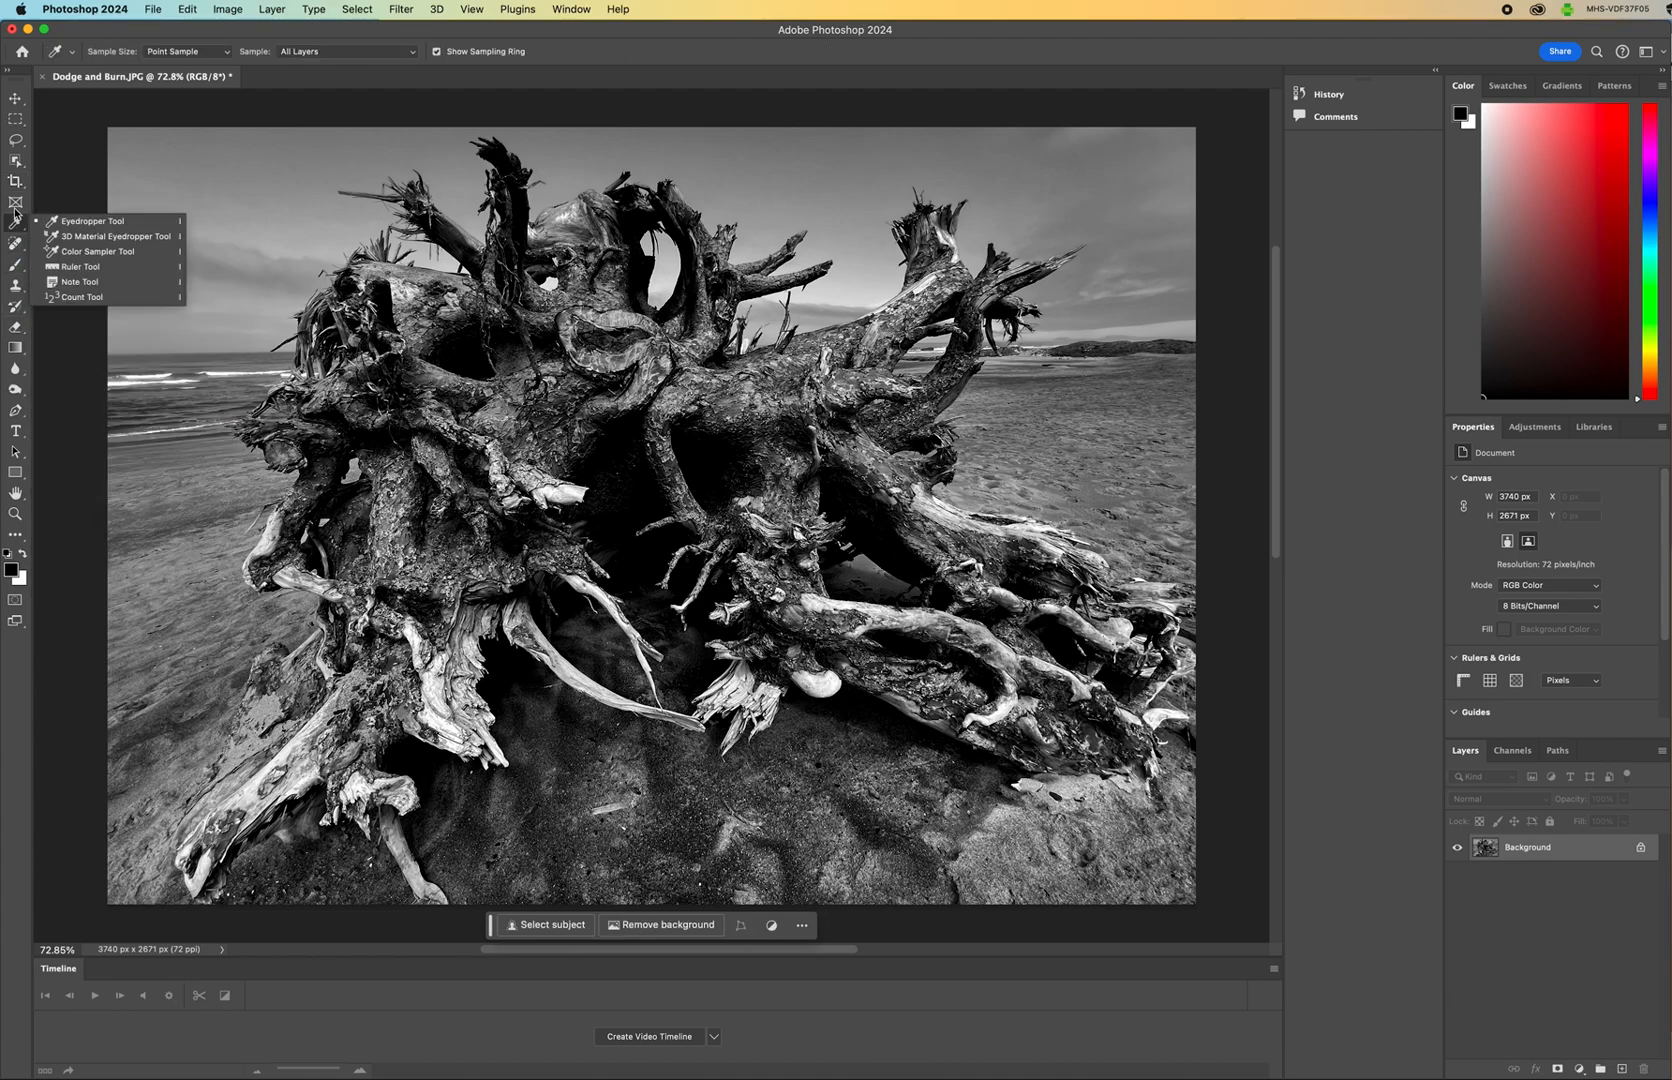
{"action": "left_click", "coordinate": [17, 265]}
{"action": "left_click", "coordinate": [16, 286]}
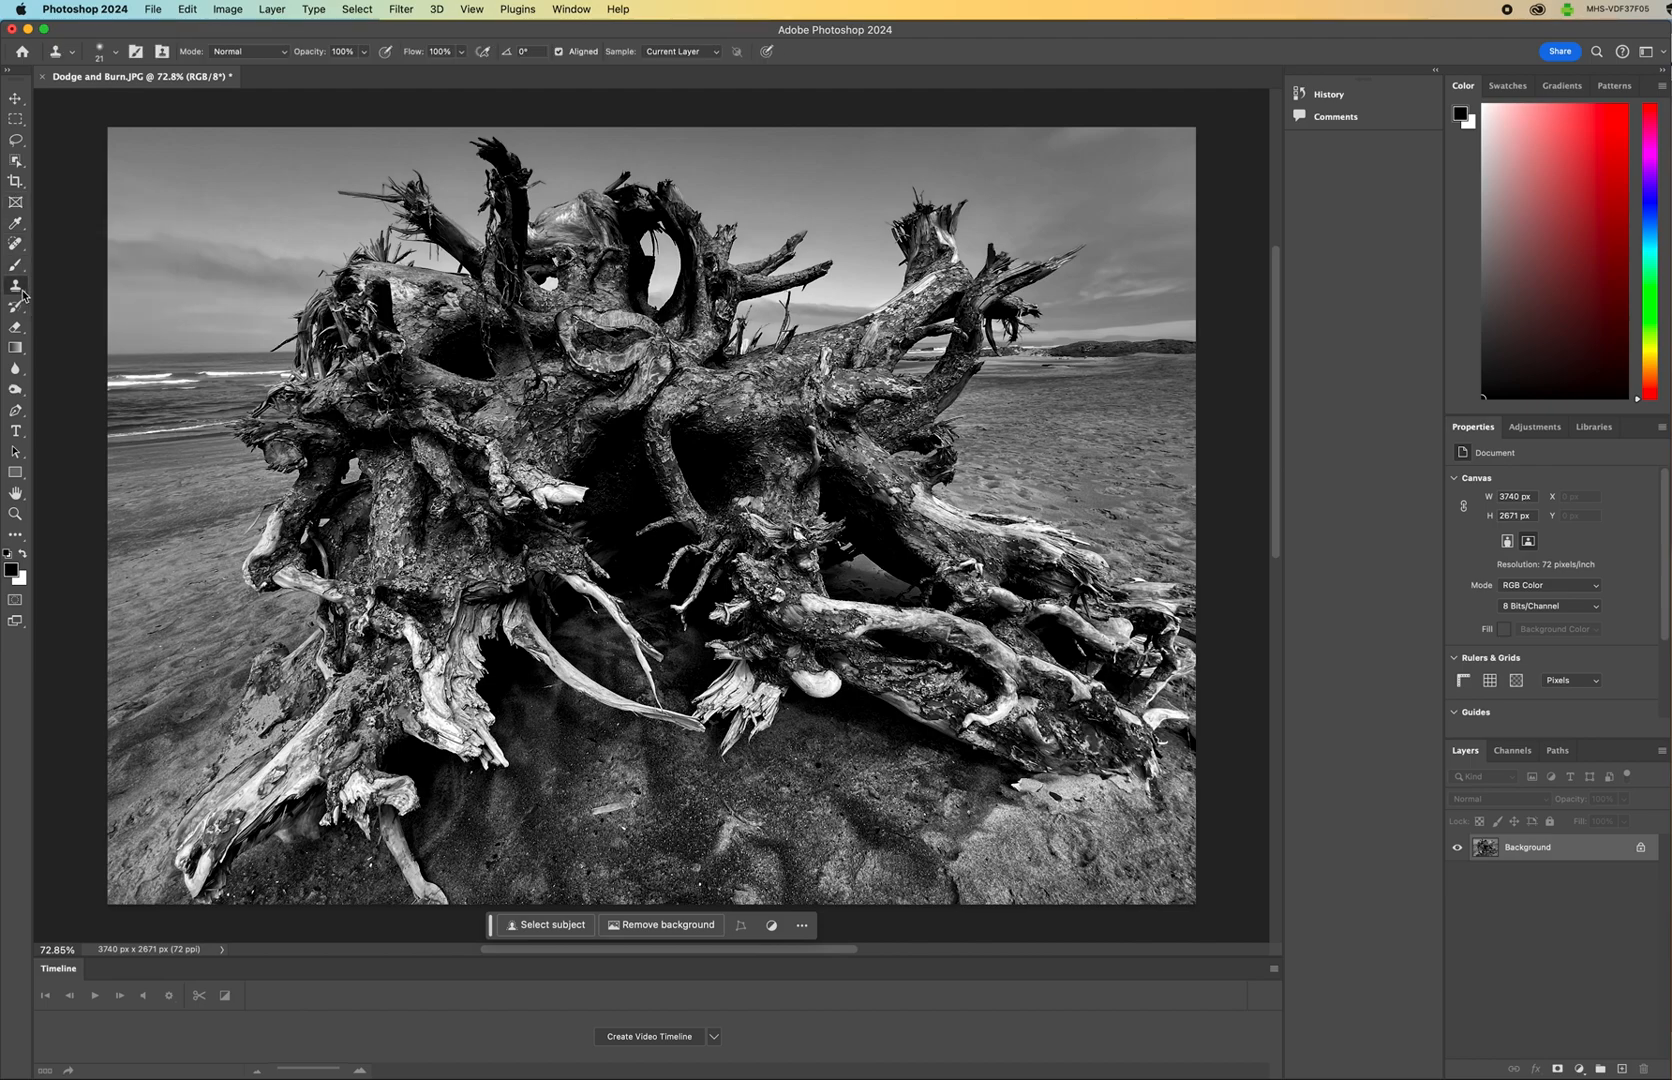
{"action": "left_click", "coordinate": [20, 307]}
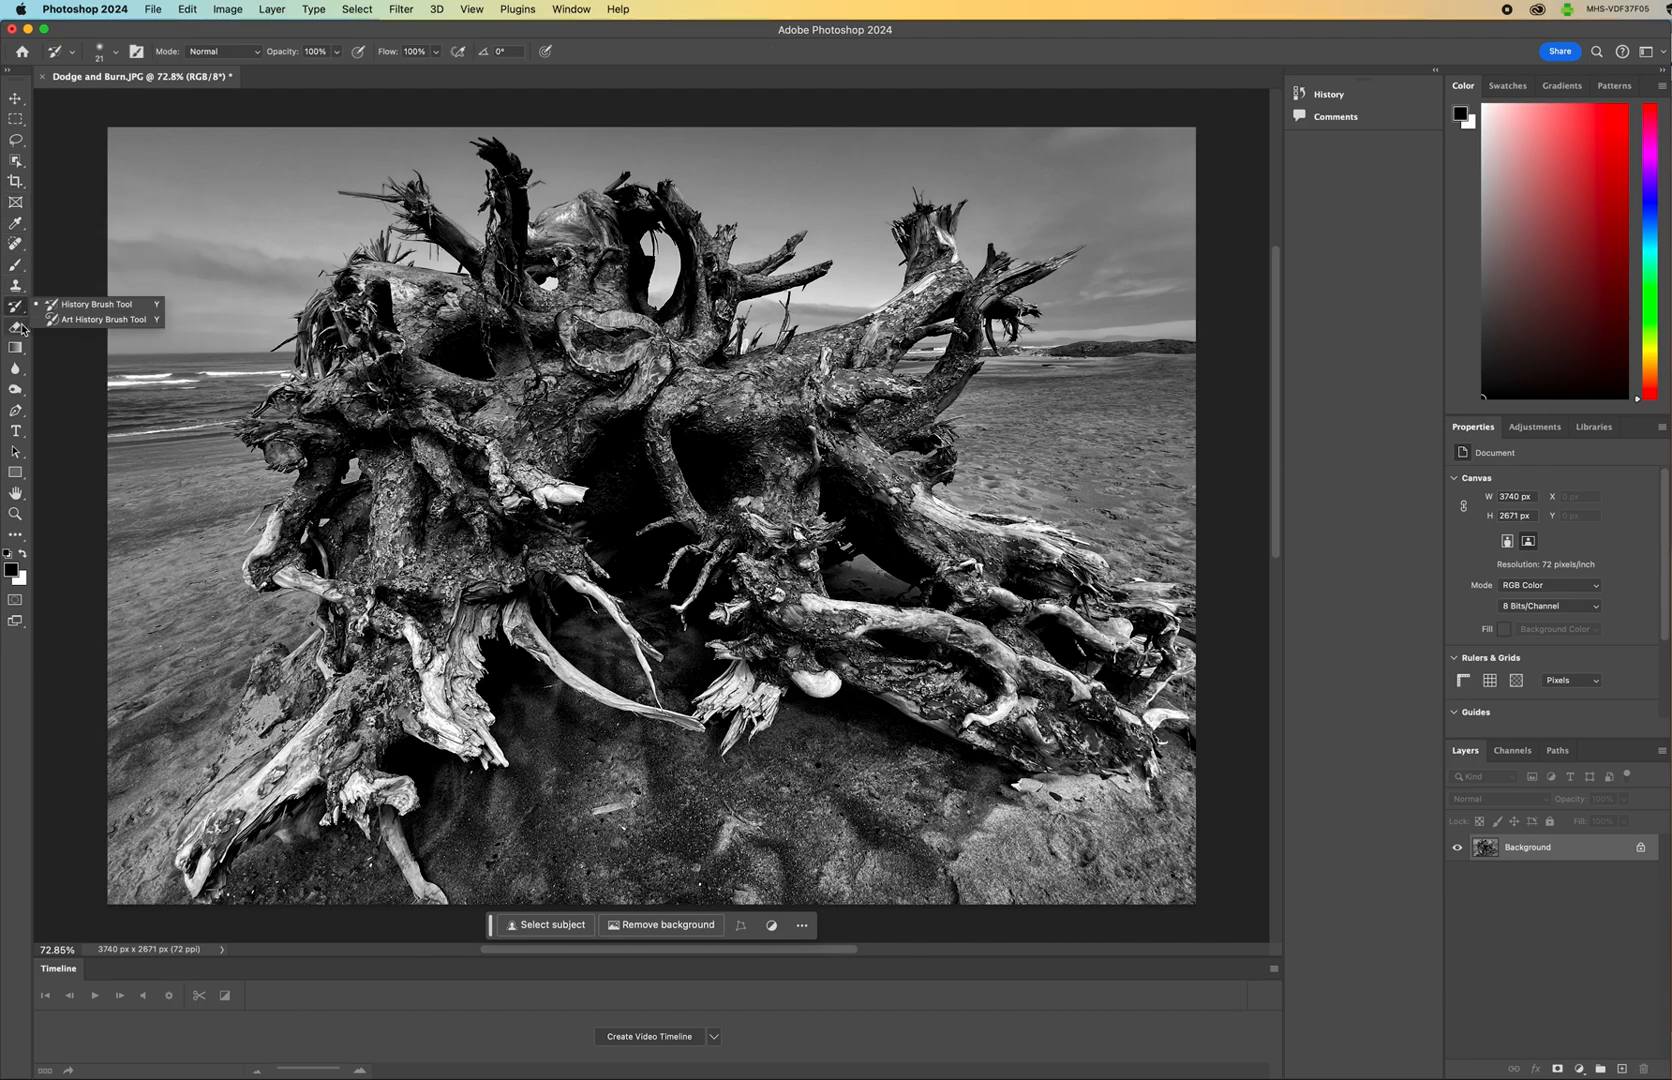
{"action": "left_click", "coordinate": [15, 327]}
{"action": "left_click", "coordinate": [16, 369]}
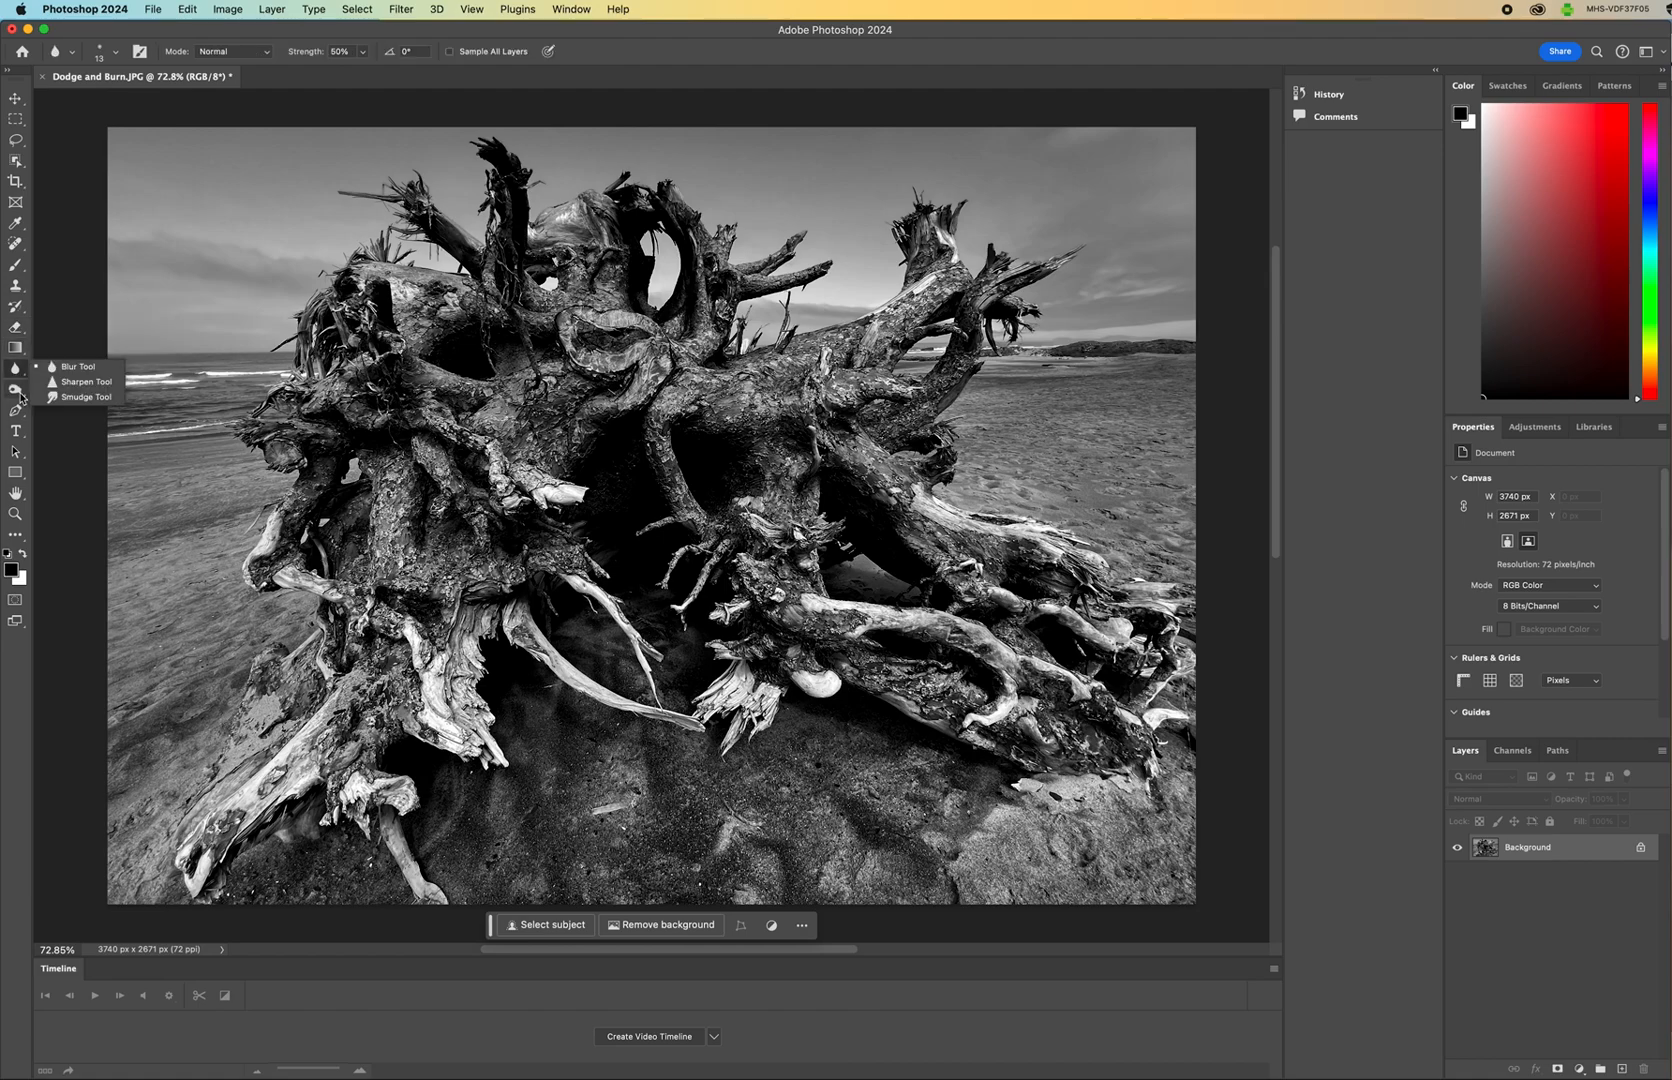
Set the Dodge tool's brush size to 143 px and lighten the midtones of the sand left of the driftwood.
{"action": "left_click", "coordinate": [15, 389]}
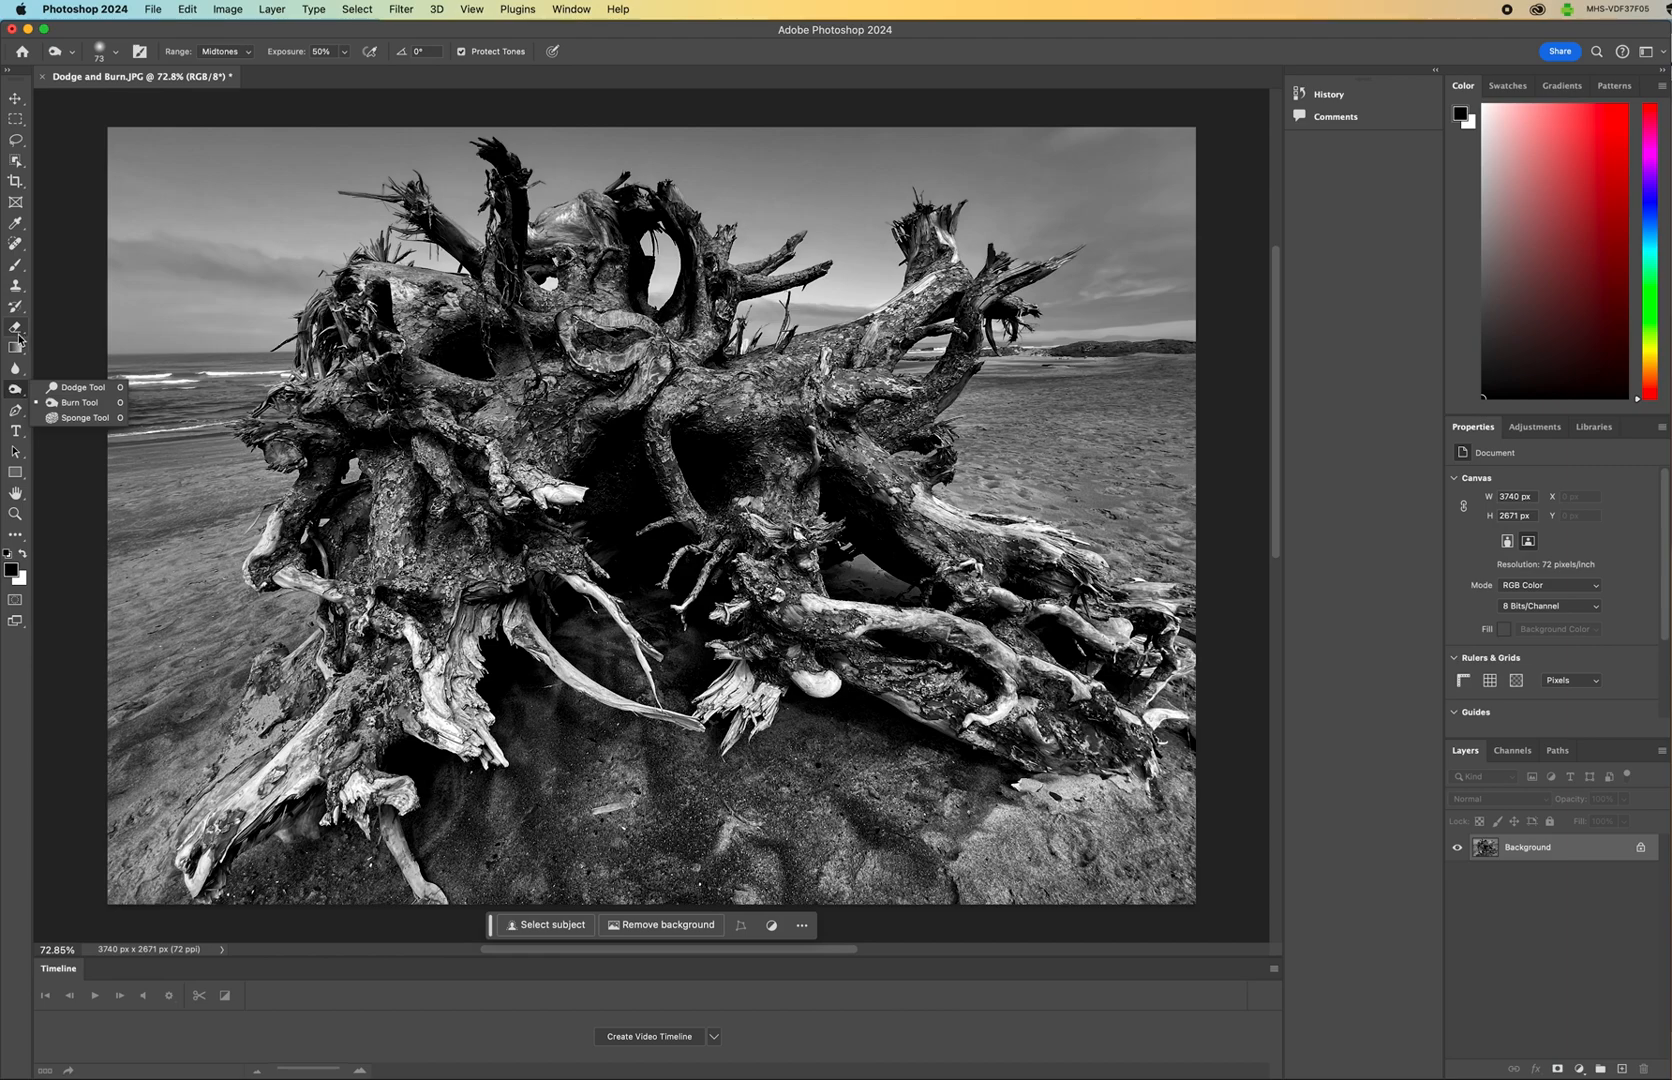
{"action": "left_click", "coordinate": [84, 387]}
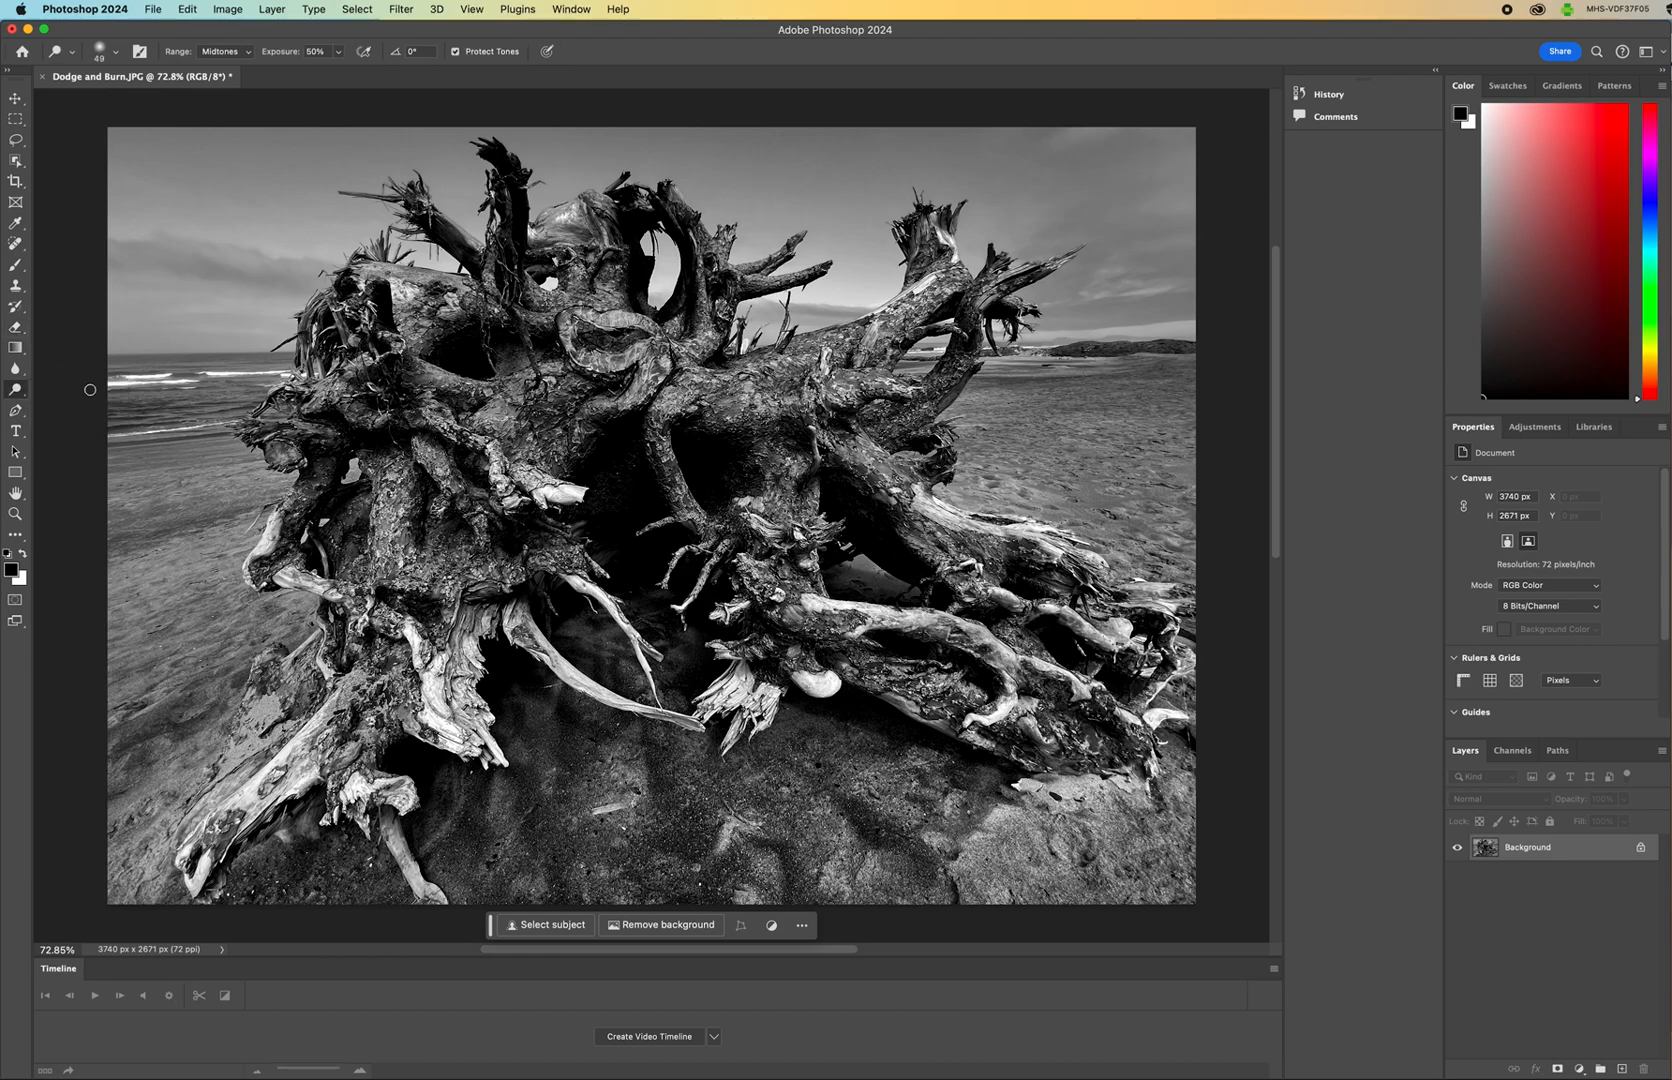
{"action": "left_click", "coordinate": [119, 55]}
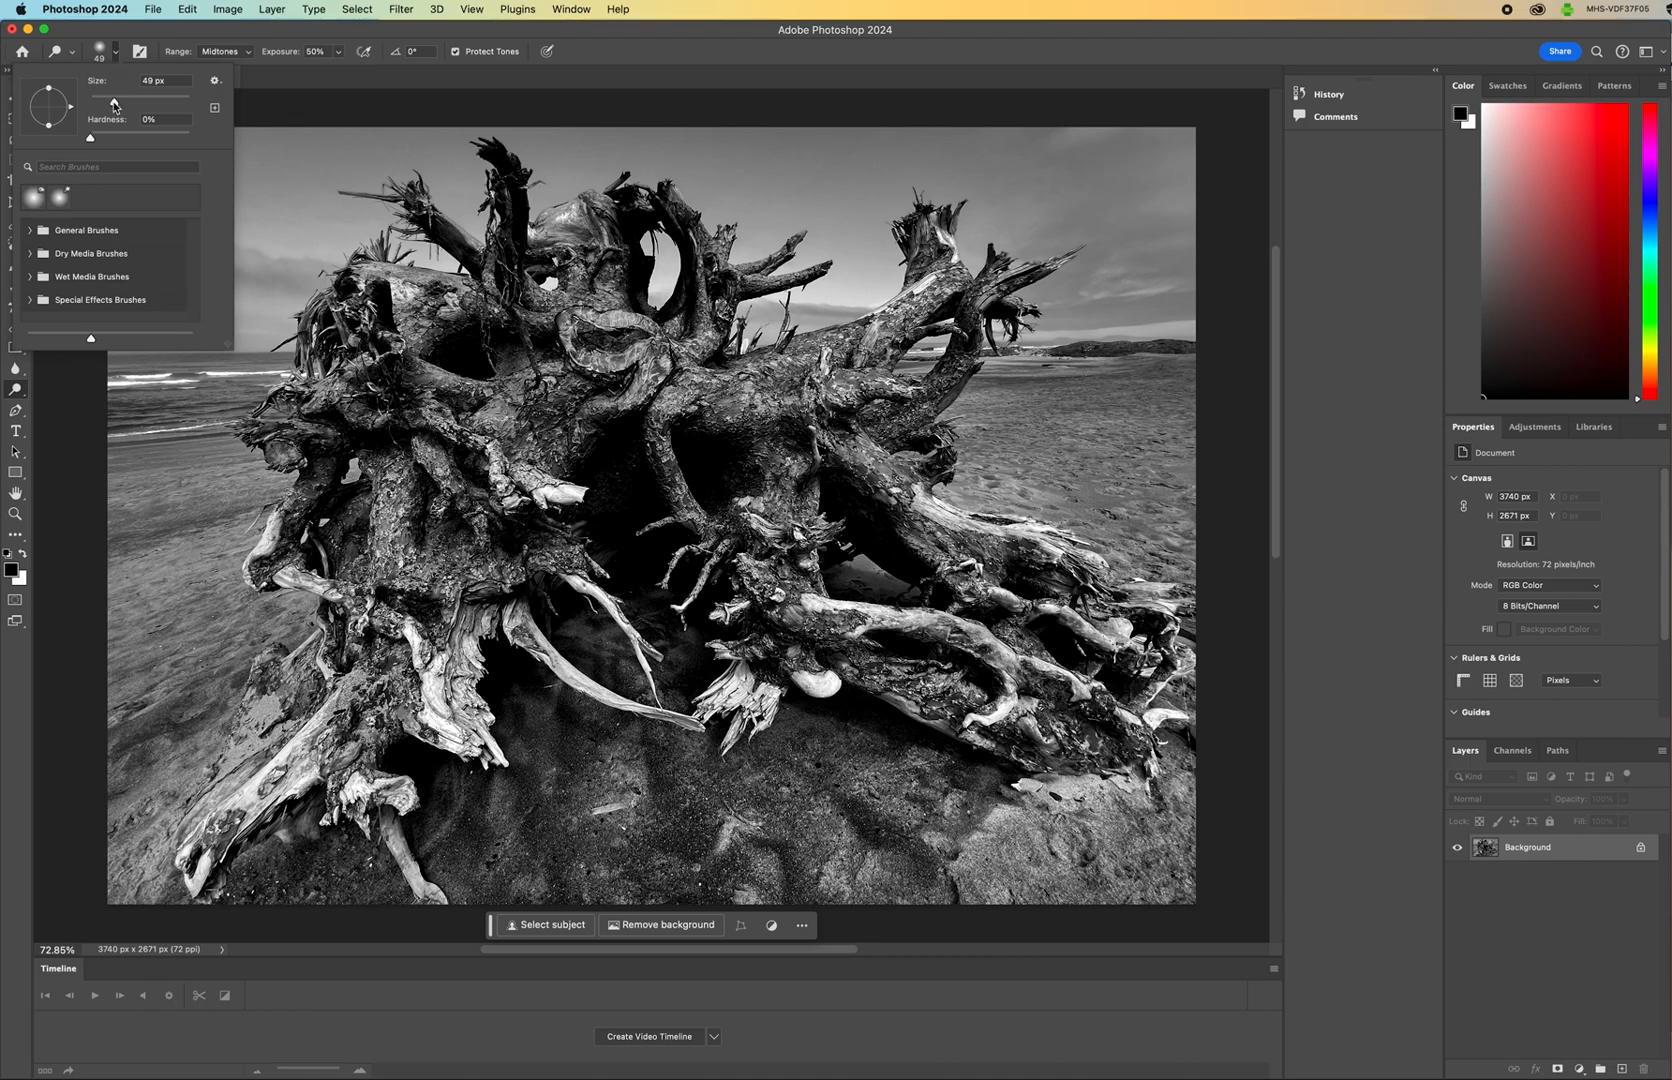
{"action": "left_click_drag", "start_coordinate": [119, 105], "coordinate": [151, 103]}
{"action": "left_click", "coordinate": [129, 485]}
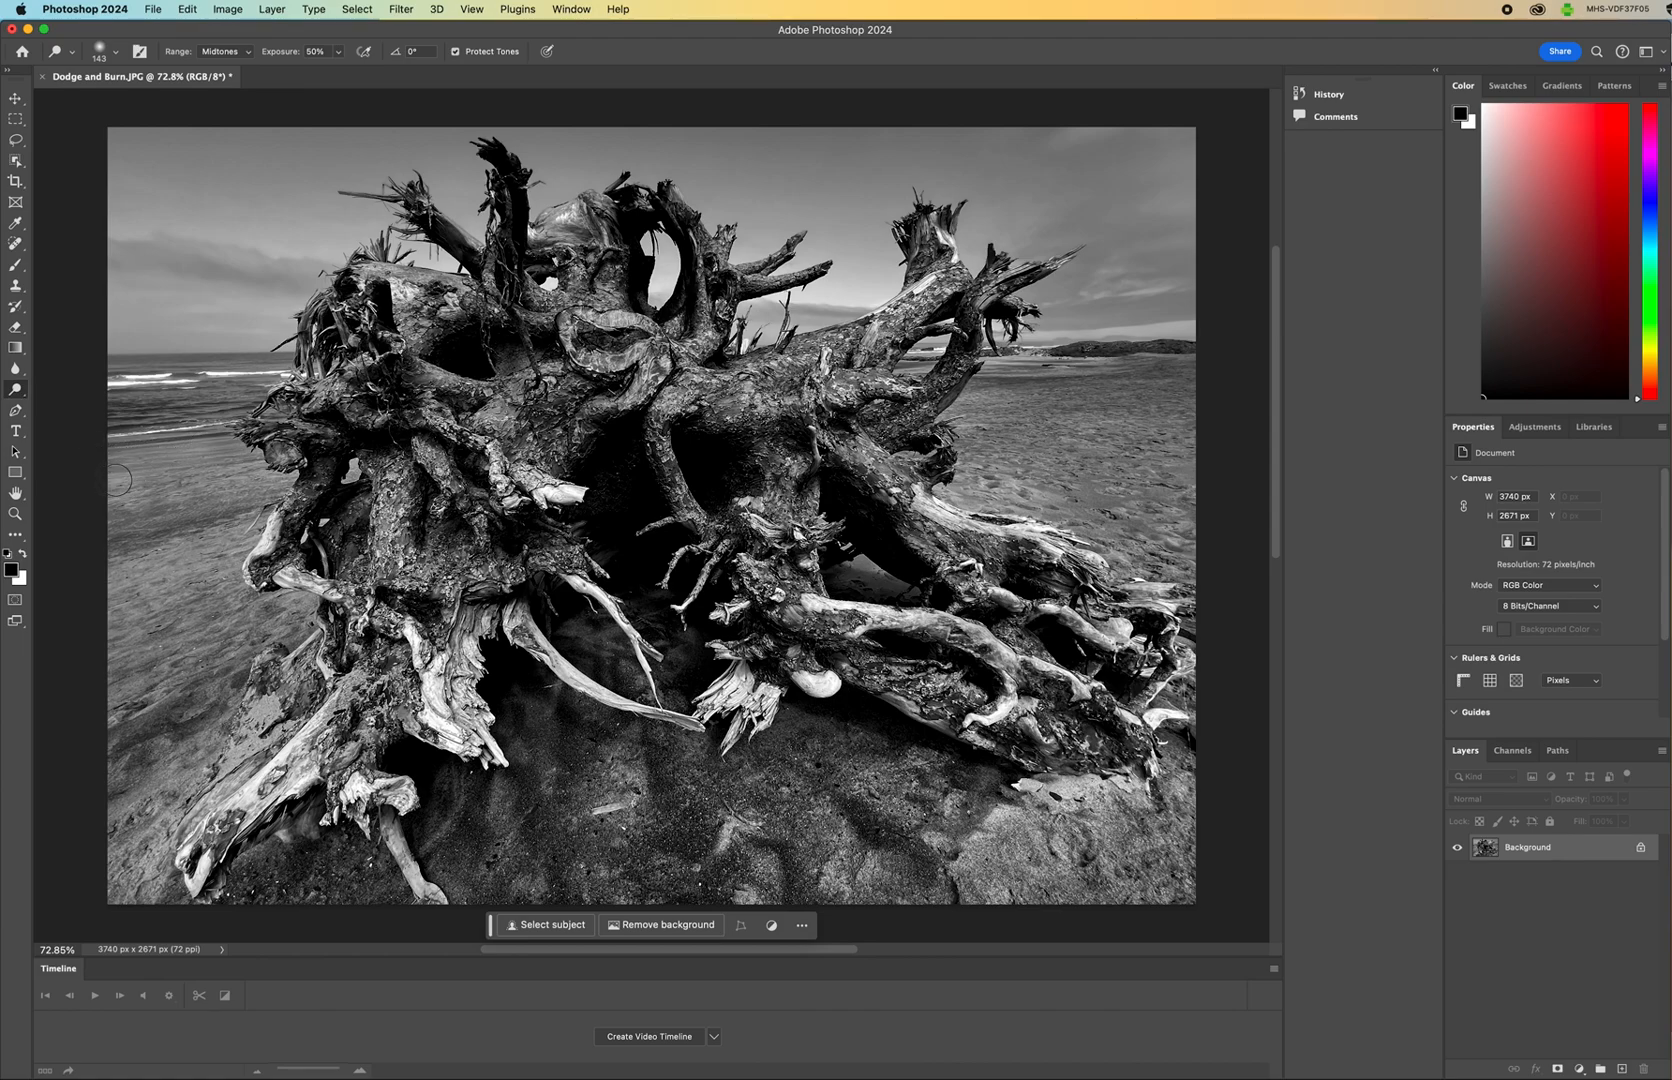
{"action": "left_click_drag", "start_coordinate": [117, 479], "coordinate": [197, 473]}
{"action": "mouse_move", "coordinate": [101, 519]}
{"action": "left_mouse_down"}
{"action": "mouse_move", "coordinate": [238, 495]}
{"action": "mouse_move", "coordinate": [65, 554]}
{"action": "mouse_move", "coordinate": [258, 498]}
{"action": "mouse_move", "coordinate": [62, 609]}
{"action": "mouse_move", "coordinate": [172, 591]}
{"action": "mouse_move", "coordinate": [93, 687]}
{"action": "mouse_move", "coordinate": [235, 657]}
{"action": "mouse_move", "coordinate": [128, 765]}
{"action": "mouse_move", "coordinate": [150, 718]}
{"action": "mouse_move", "coordinate": [202, 668]}
{"action": "mouse_move", "coordinate": [164, 786]}
{"action": "mouse_move", "coordinate": [199, 740]}
{"action": "mouse_move", "coordinate": [175, 736]}
{"action": "mouse_move", "coordinate": [125, 833]}
{"action": "mouse_move", "coordinate": [128, 874]}
{"action": "left_mouse_up"}
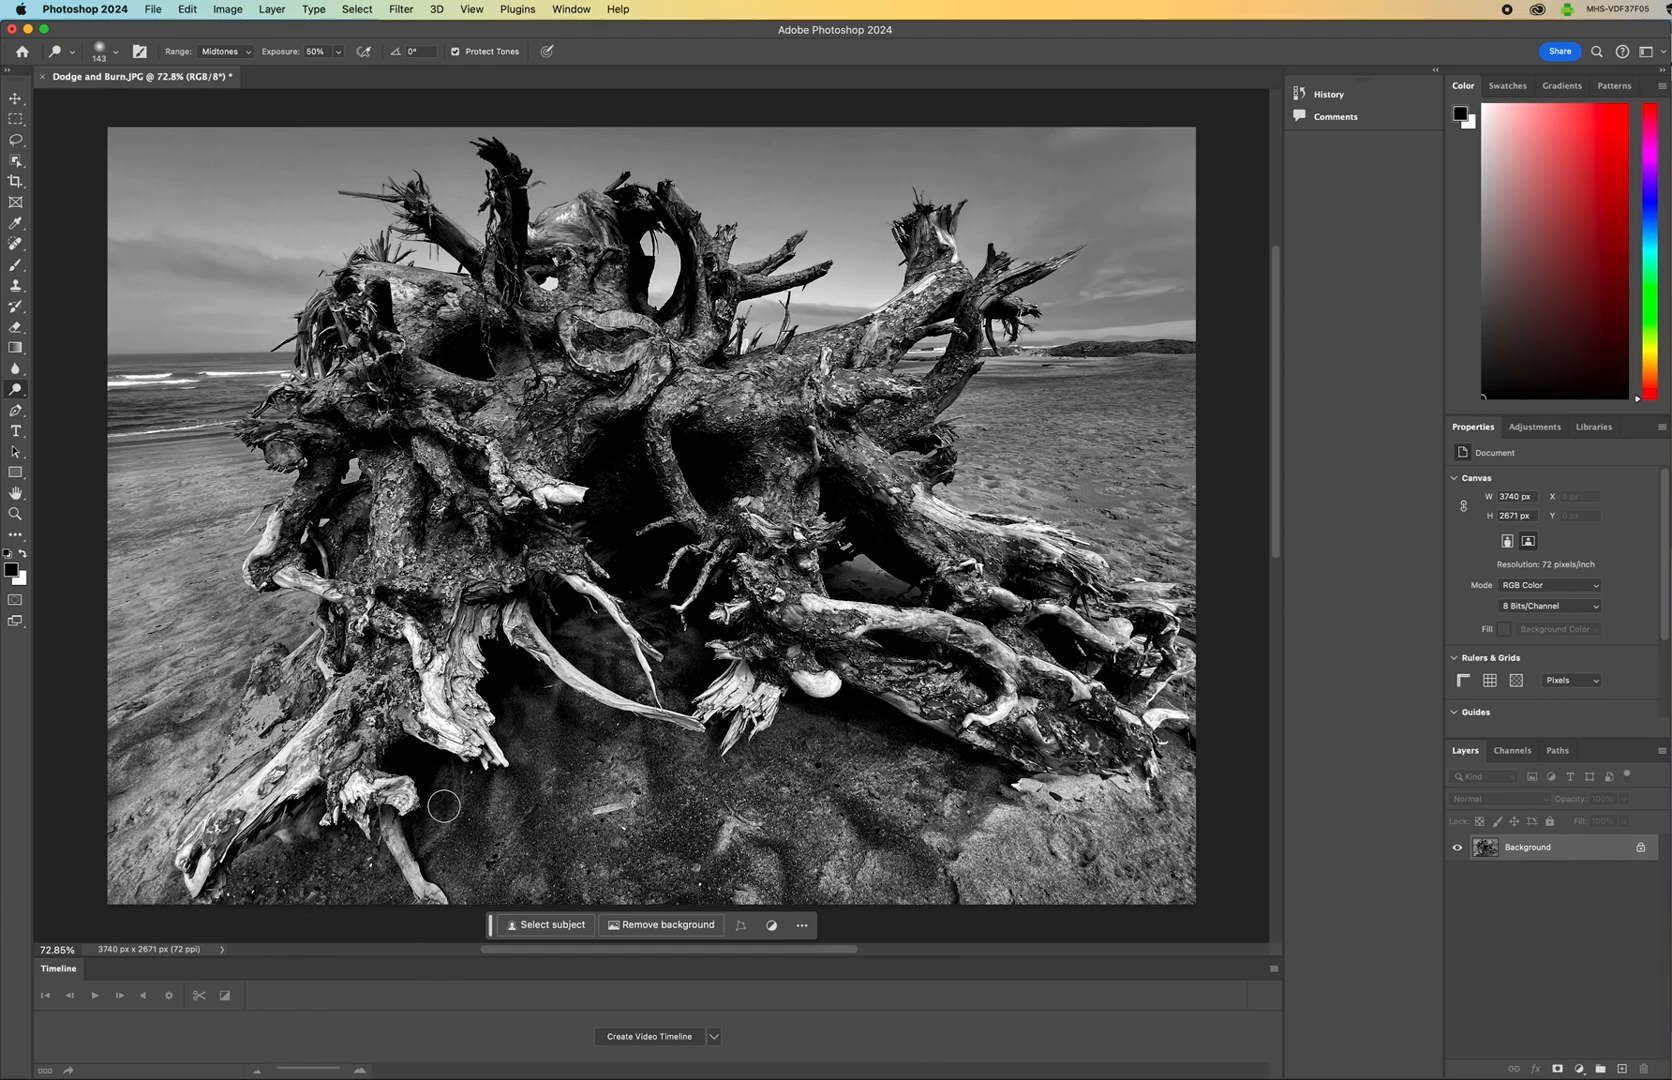
Dodge the foreground sand below the driftwood, plus the sea and sky on the photo's left side.
{"action": "mouse_move", "coordinate": [321, 851]}
{"action": "left_mouse_down"}
{"action": "mouse_move", "coordinate": [275, 862]}
{"action": "mouse_move", "coordinate": [340, 878]}
{"action": "mouse_move", "coordinate": [262, 871]}
{"action": "mouse_move", "coordinate": [345, 873]}
{"action": "left_mouse_up"}
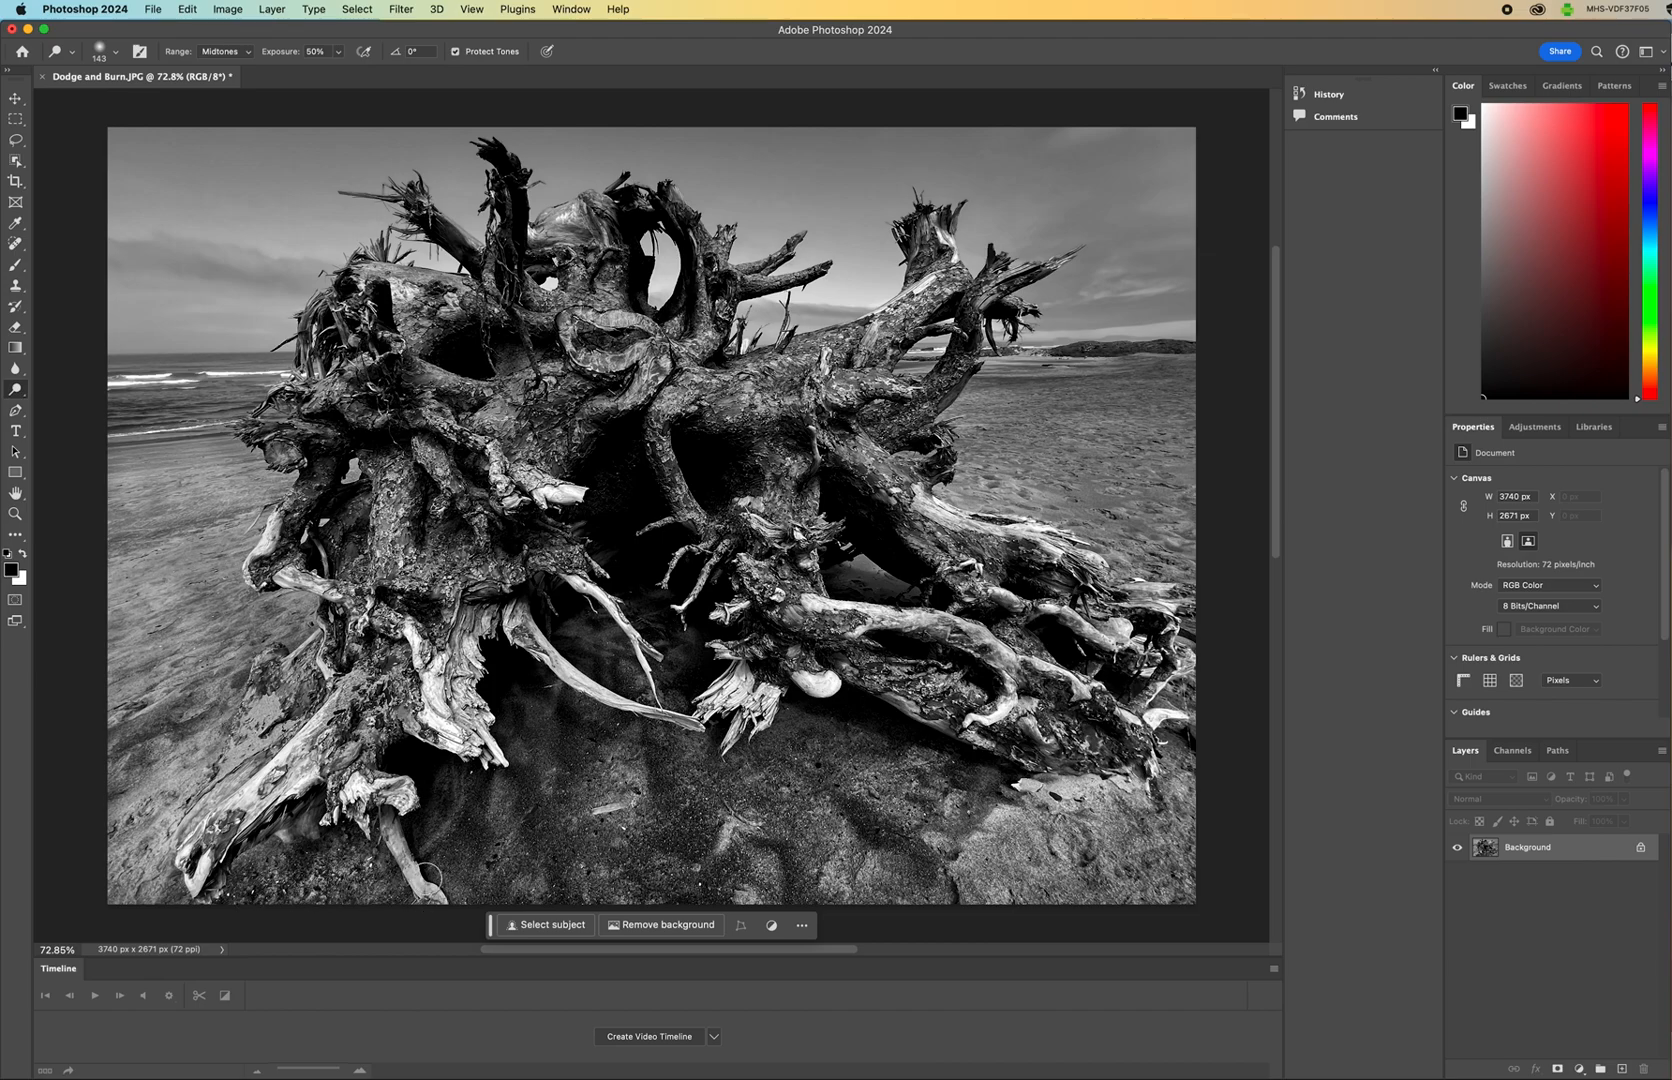
{"action": "mouse_move", "coordinate": [465, 838]}
{"action": "left_mouse_down"}
{"action": "mouse_move", "coordinate": [721, 788]}
{"action": "mouse_move", "coordinate": [738, 830]}
{"action": "mouse_move", "coordinate": [692, 886]}
{"action": "mouse_move", "coordinate": [828, 815]}
{"action": "mouse_move", "coordinate": [840, 770]}
{"action": "mouse_move", "coordinate": [782, 772]}
{"action": "mouse_move", "coordinate": [897, 815]}
{"action": "mouse_move", "coordinate": [876, 861]}
{"action": "mouse_move", "coordinate": [922, 805]}
{"action": "mouse_move", "coordinate": [945, 807]}
{"action": "left_mouse_up"}
{"action": "mouse_move", "coordinate": [757, 817]}
{"action": "left_mouse_down"}
{"action": "mouse_move", "coordinate": [571, 743]}
{"action": "mouse_move", "coordinate": [557, 721]}
{"action": "mouse_move", "coordinate": [516, 801]}
{"action": "mouse_move", "coordinate": [474, 795]}
{"action": "mouse_move", "coordinate": [454, 870]}
{"action": "mouse_move", "coordinate": [559, 807]}
{"action": "mouse_move", "coordinate": [640, 837]}
{"action": "mouse_move", "coordinate": [988, 855]}
{"action": "mouse_move", "coordinate": [933, 873]}
{"action": "mouse_move", "coordinate": [1143, 886]}
{"action": "mouse_move", "coordinate": [1182, 797]}
{"action": "mouse_move", "coordinate": [1186, 885]}
{"action": "mouse_move", "coordinate": [1183, 860]}
{"action": "mouse_move", "coordinate": [1034, 843]}
{"action": "mouse_move", "coordinate": [834, 786]}
{"action": "mouse_move", "coordinate": [795, 788]}
{"action": "mouse_move", "coordinate": [804, 886]}
{"action": "mouse_move", "coordinate": [742, 885]}
{"action": "mouse_move", "coordinate": [670, 821]}
{"action": "mouse_move", "coordinate": [663, 778]}
{"action": "mouse_move", "coordinate": [631, 834]}
{"action": "left_mouse_up"}
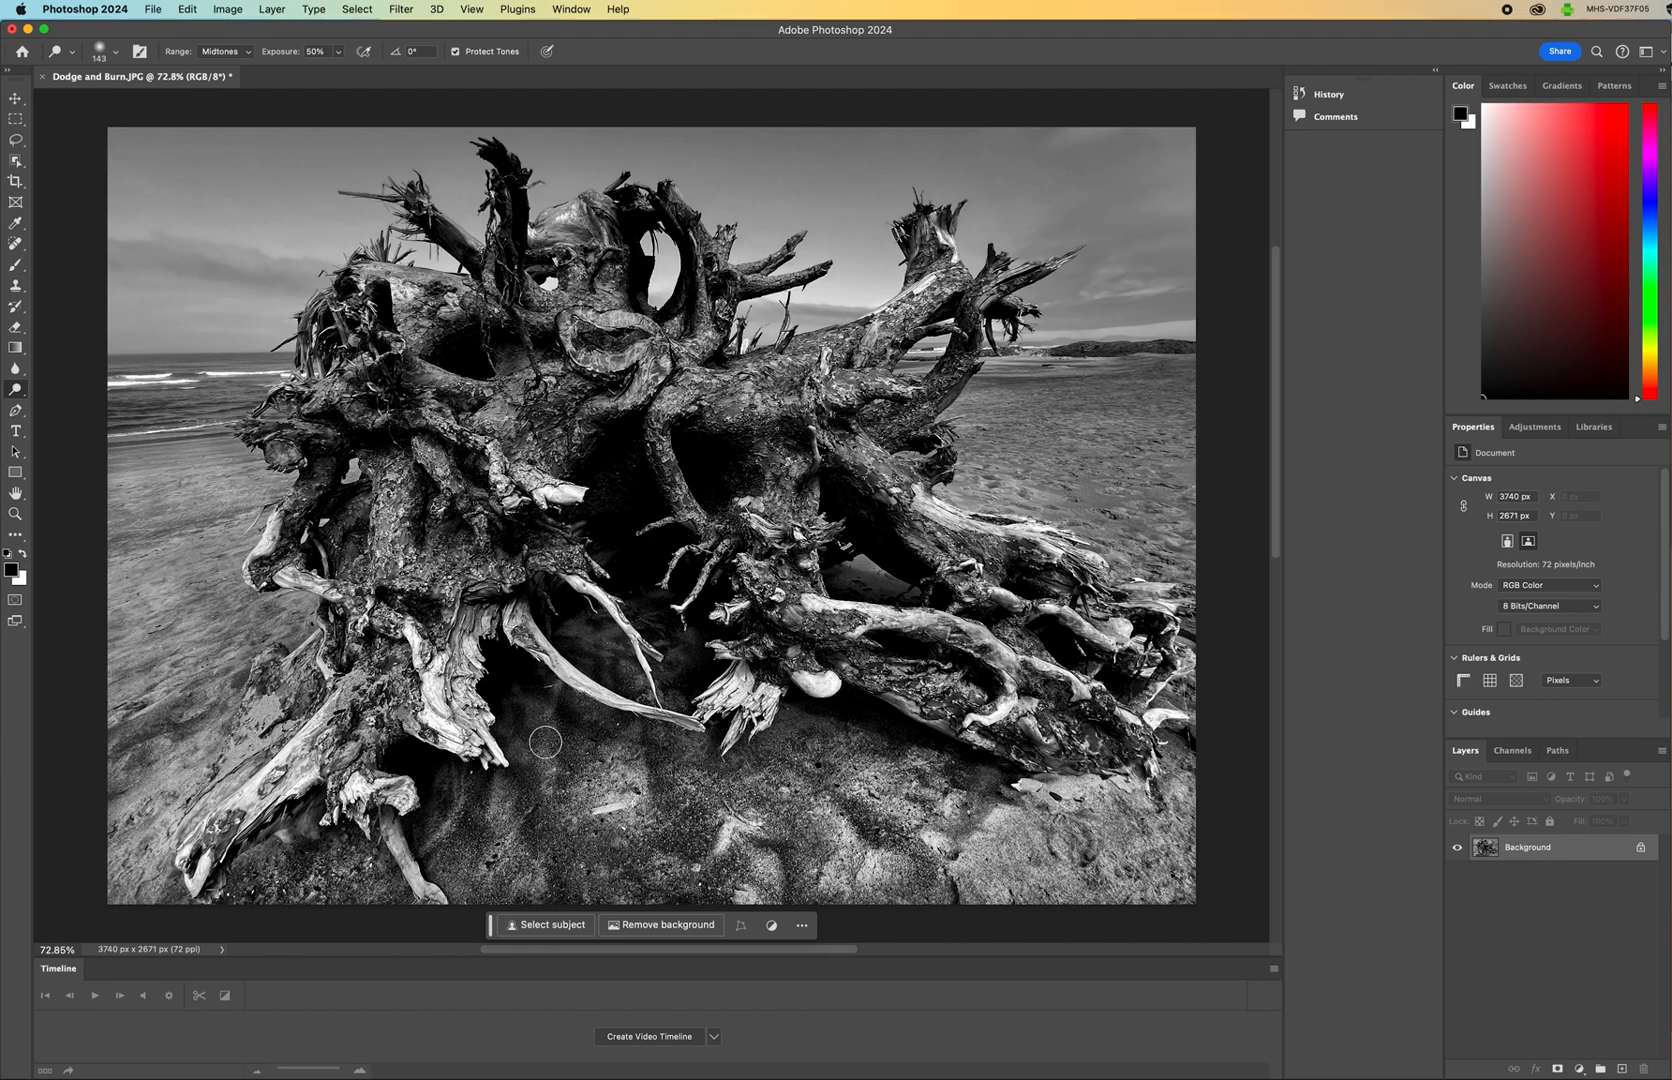
{"action": "mouse_move", "coordinate": [592, 740]}
{"action": "left_mouse_down"}
{"action": "mouse_move", "coordinate": [603, 748]}
{"action": "mouse_move", "coordinate": [556, 725]}
{"action": "mouse_move", "coordinate": [524, 835]}
{"action": "mouse_move", "coordinate": [550, 842]}
{"action": "left_mouse_up"}
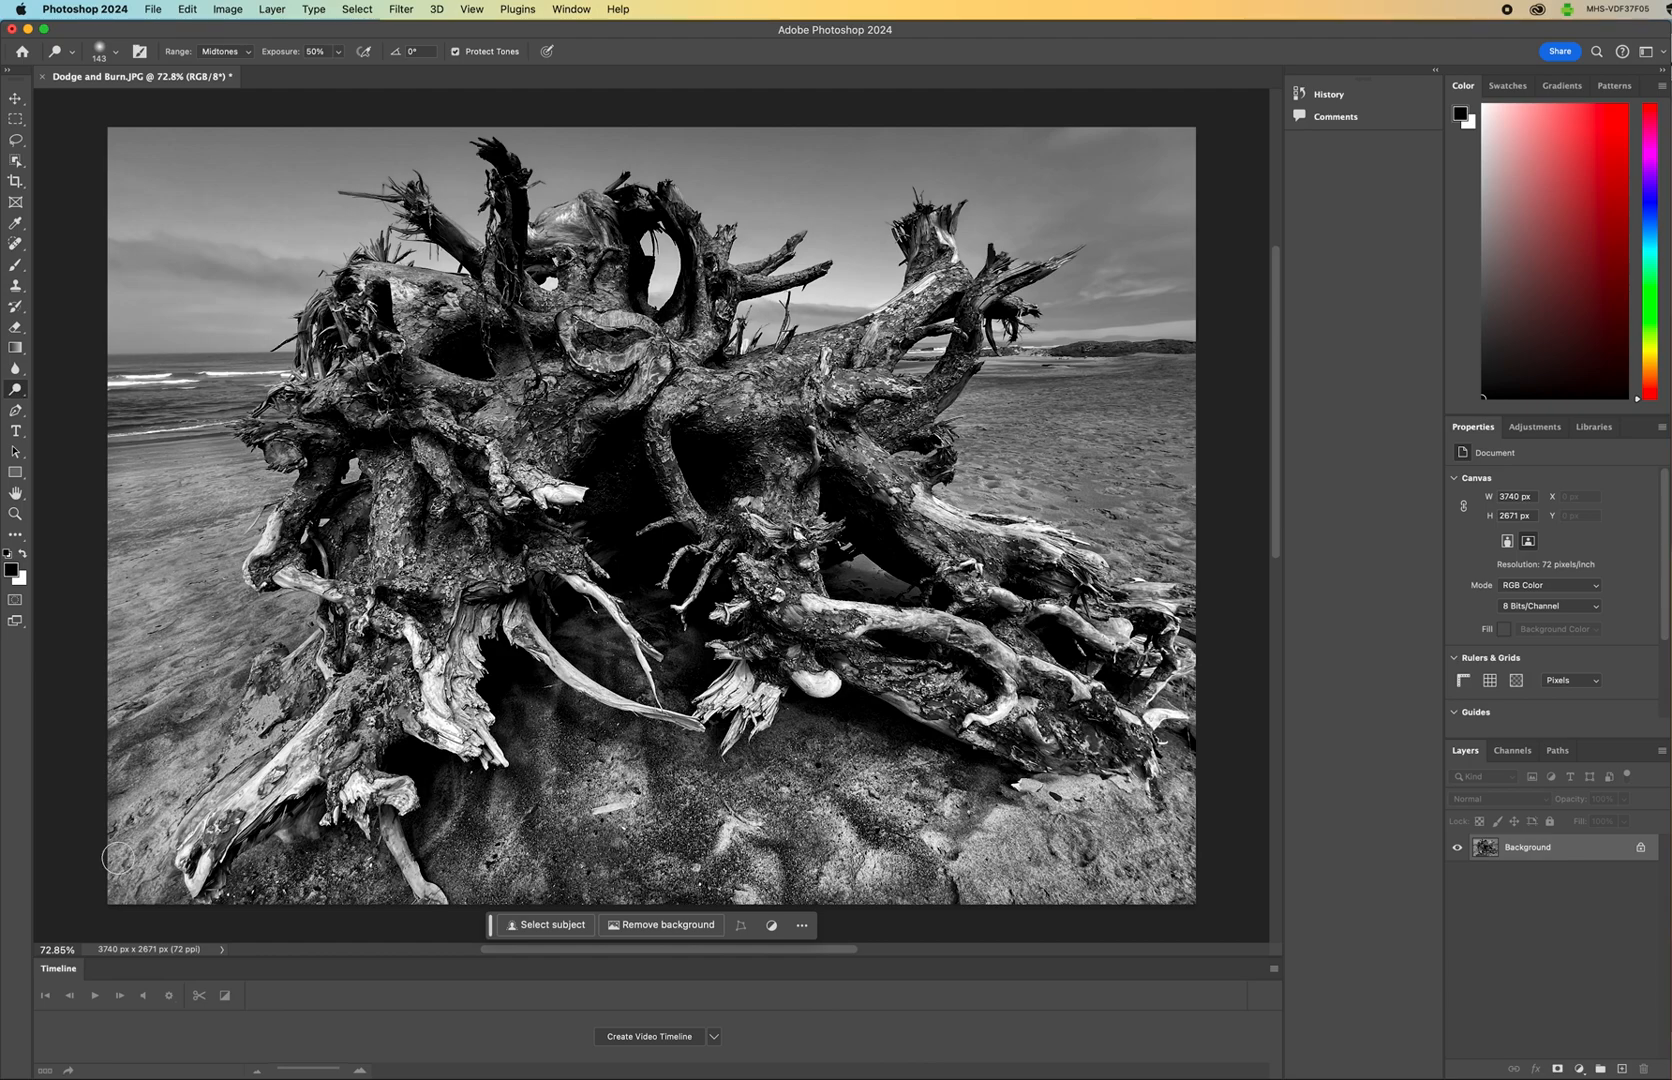
{"action": "mouse_move", "coordinate": [127, 526]}
{"action": "left_mouse_down"}
{"action": "mouse_move", "coordinate": [145, 474]}
{"action": "mouse_move", "coordinate": [195, 504]}
{"action": "mouse_move", "coordinate": [187, 464]}
{"action": "mouse_move", "coordinate": [166, 476]}
{"action": "mouse_move", "coordinate": [242, 490]}
{"action": "mouse_move", "coordinate": [243, 506]}
{"action": "mouse_move", "coordinate": [227, 465]}
{"action": "mouse_move", "coordinate": [144, 469]}
{"action": "mouse_move", "coordinate": [152, 555]}
{"action": "mouse_move", "coordinate": [213, 612]}
{"action": "mouse_move", "coordinate": [280, 612]}
{"action": "mouse_move", "coordinate": [206, 656]}
{"action": "mouse_move", "coordinate": [199, 699]}
{"action": "mouse_move", "coordinate": [171, 676]}
{"action": "mouse_move", "coordinate": [221, 721]}
{"action": "mouse_move", "coordinate": [190, 765]}
{"action": "mouse_move", "coordinate": [156, 561]}
{"action": "mouse_move", "coordinate": [115, 493]}
{"action": "mouse_move", "coordinate": [136, 524]}
{"action": "mouse_move", "coordinate": [136, 691]}
{"action": "mouse_move", "coordinate": [251, 355]}
{"action": "mouse_move", "coordinate": [175, 374]}
{"action": "mouse_move", "coordinate": [212, 376]}
{"action": "mouse_move", "coordinate": [161, 426]}
{"action": "mouse_move", "coordinate": [151, 413]}
{"action": "mouse_move", "coordinate": [177, 387]}
{"action": "mouse_move", "coordinate": [161, 395]}
{"action": "mouse_move", "coordinate": [243, 373]}
{"action": "mouse_move", "coordinate": [168, 373]}
{"action": "mouse_move", "coordinate": [203, 411]}
{"action": "mouse_move", "coordinate": [140, 435]}
{"action": "mouse_move", "coordinate": [189, 337]}
{"action": "mouse_move", "coordinate": [217, 188]}
{"action": "mouse_move", "coordinate": [149, 373]}
{"action": "mouse_move", "coordinate": [118, 208]}
{"action": "mouse_move", "coordinate": [93, 418]}
{"action": "mouse_move", "coordinate": [182, 280]}
{"action": "mouse_move", "coordinate": [178, 162]}
{"action": "mouse_move", "coordinate": [140, 140]}
{"action": "mouse_move", "coordinate": [160, 323]}
{"action": "mouse_move", "coordinate": [181, 358]}
{"action": "mouse_move", "coordinate": [232, 158]}
{"action": "mouse_move", "coordinate": [238, 371]}
{"action": "mouse_move", "coordinate": [321, 203]}
{"action": "mouse_move", "coordinate": [261, 129]}
{"action": "mouse_move", "coordinate": [241, 166]}
{"action": "mouse_move", "coordinate": [257, 189]}
{"action": "mouse_move", "coordinate": [198, 164]}
{"action": "left_mouse_up"}
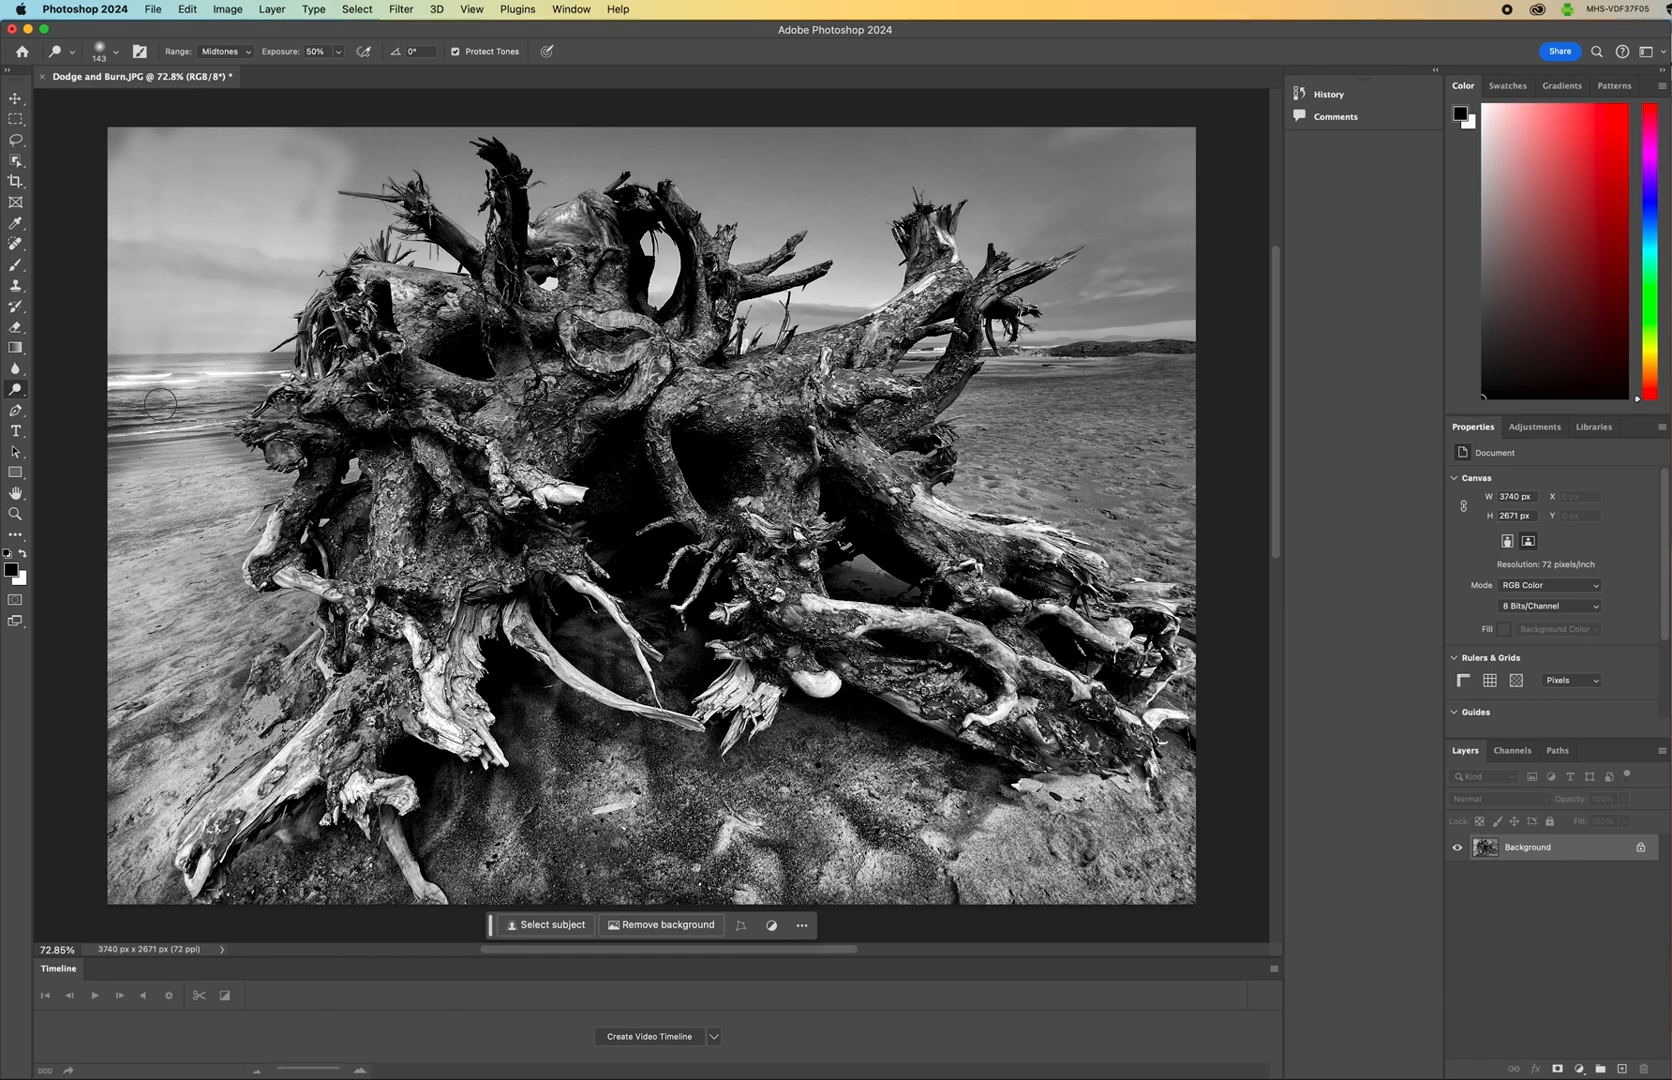
Set the Burn tool's brush size to 191 px and darken the midtones of the sand right of the driftwood.
{"action": "left_click", "coordinate": [16, 398]}
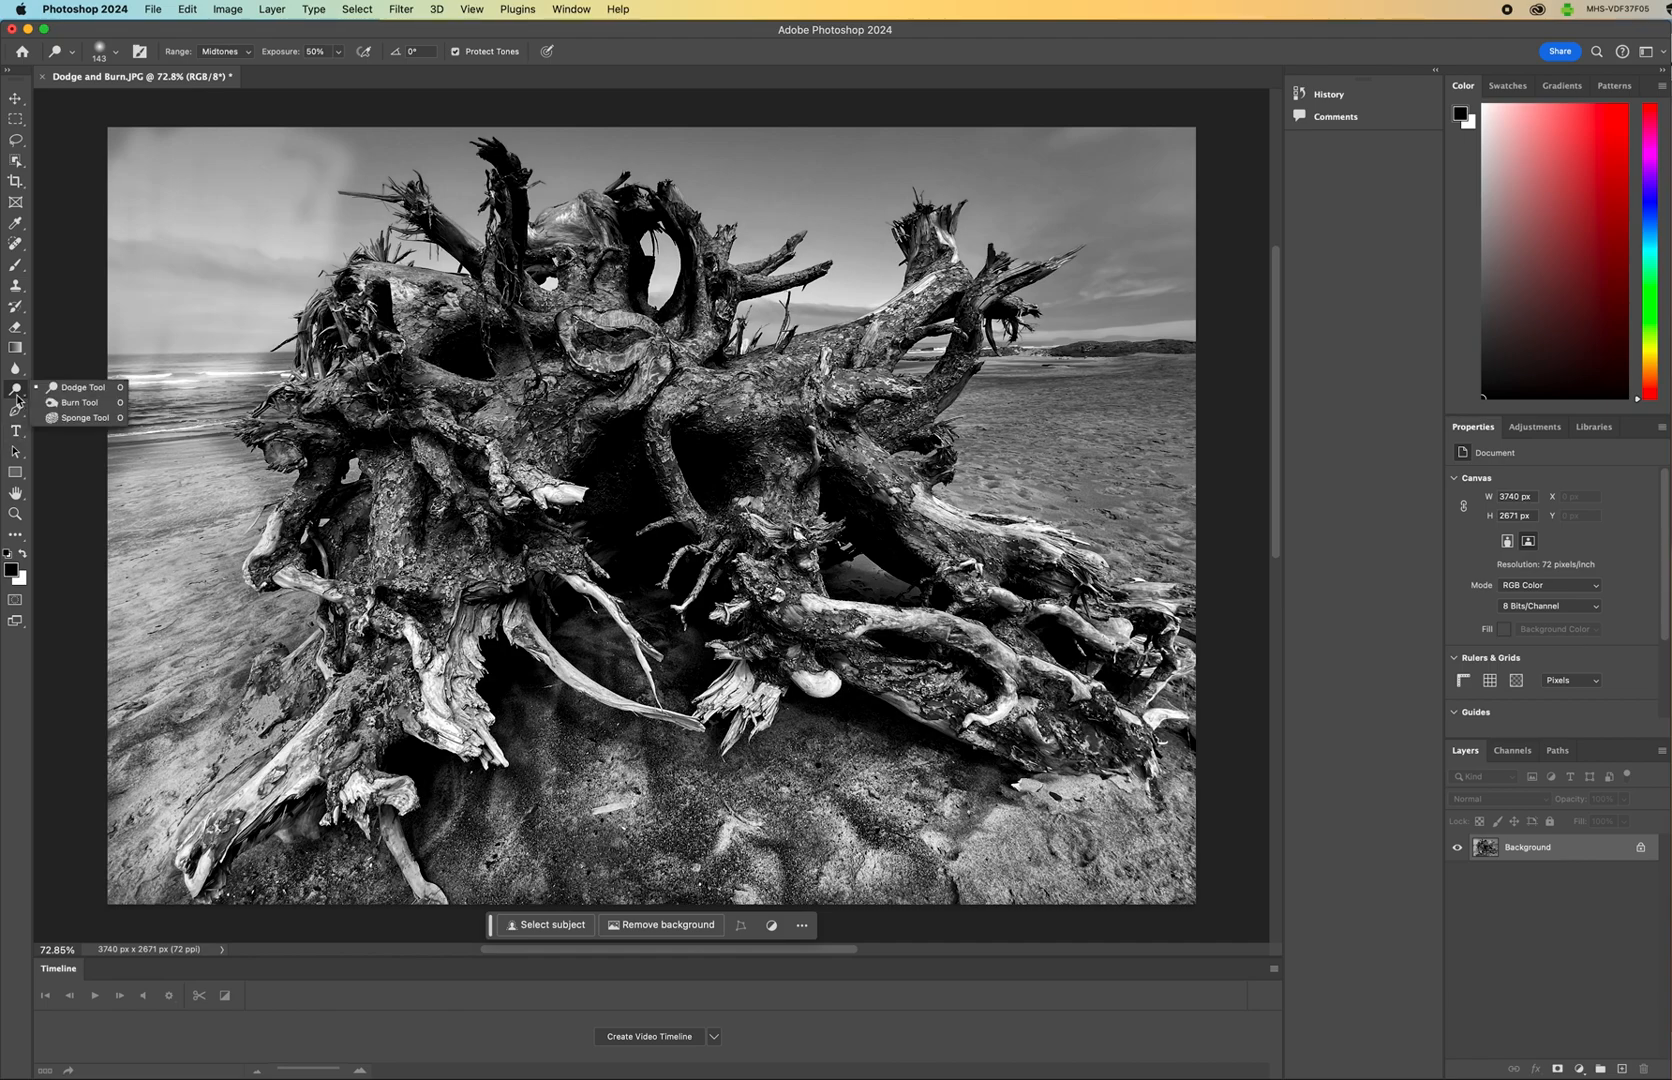
{"action": "left_click", "coordinate": [72, 402]}
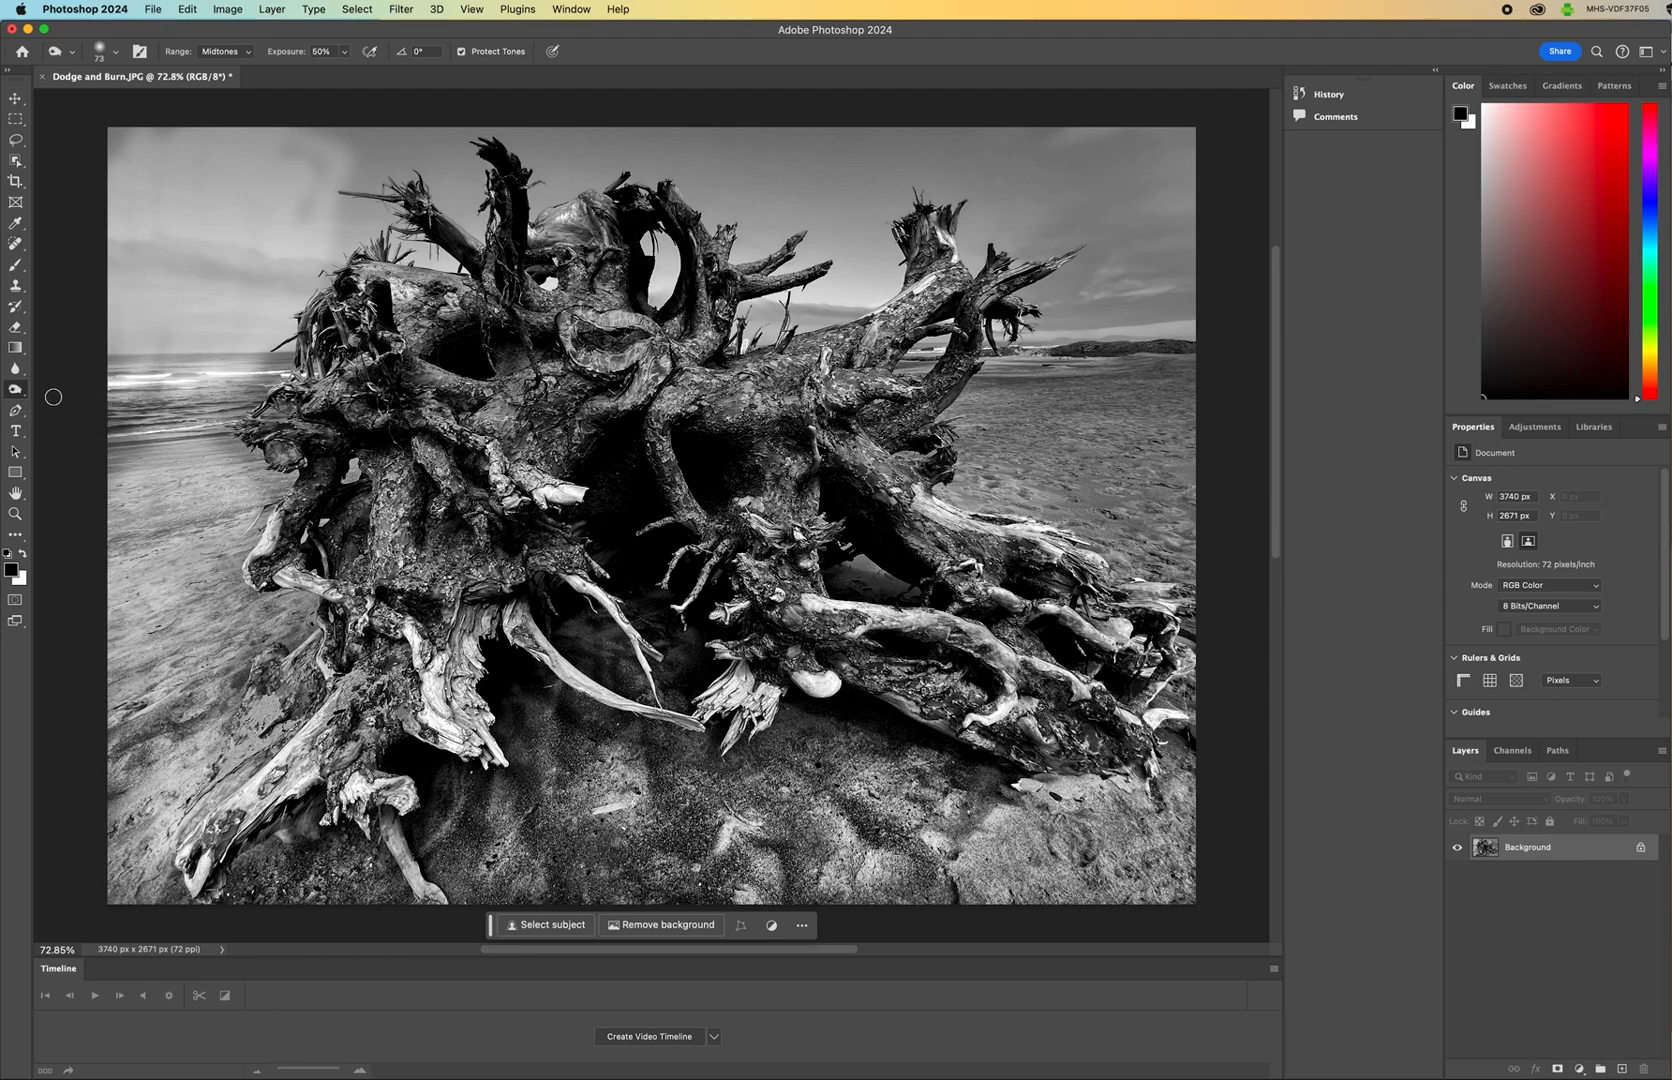
{"action": "left_click", "coordinate": [114, 52]}
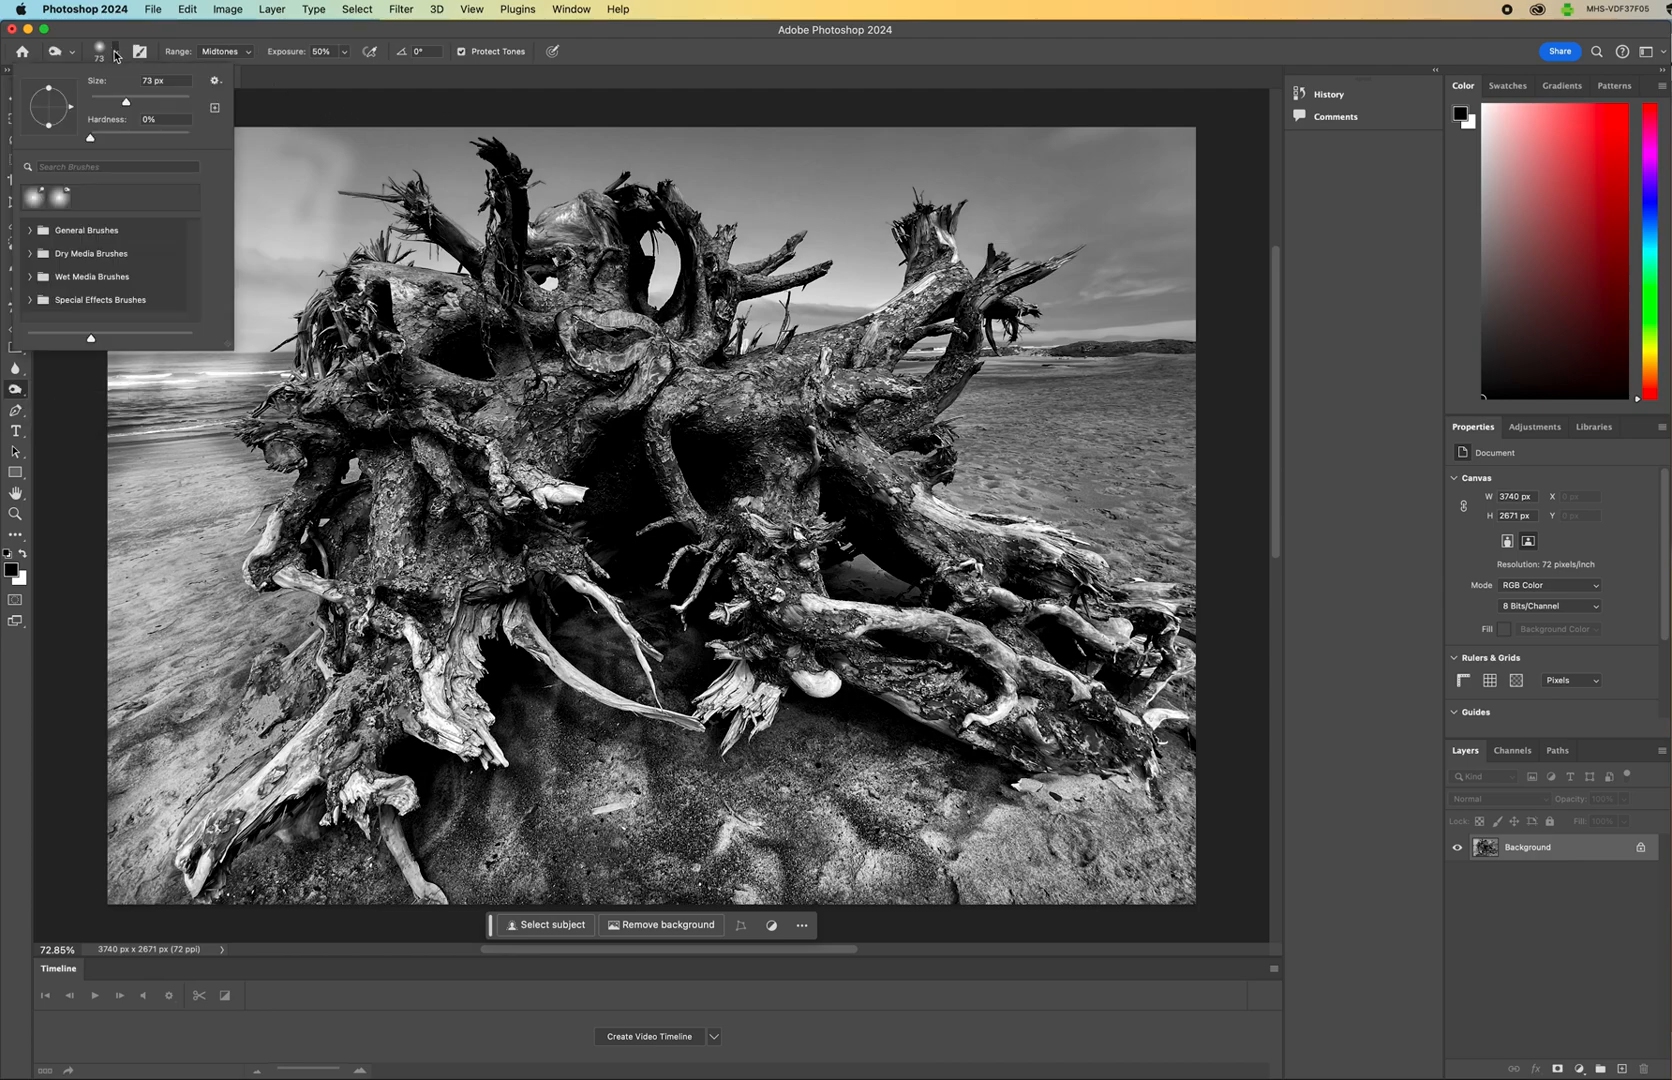
{"action": "left_click_drag", "start_coordinate": [127, 101], "coordinate": [163, 101]}
{"action": "mouse_move", "coordinate": [1015, 389]}
{"action": "left_mouse_down"}
{"action": "mouse_move", "coordinate": [1171, 382]}
{"action": "mouse_move", "coordinate": [1062, 368]}
{"action": "mouse_move", "coordinate": [1174, 360]}
{"action": "mouse_move", "coordinate": [993, 419]}
{"action": "mouse_move", "coordinate": [1171, 402]}
{"action": "mouse_move", "coordinate": [984, 429]}
{"action": "mouse_move", "coordinate": [1173, 432]}
{"action": "mouse_move", "coordinate": [975, 487]}
{"action": "mouse_move", "coordinate": [1206, 465]}
{"action": "mouse_move", "coordinate": [1032, 463]}
{"action": "mouse_move", "coordinate": [1155, 417]}
{"action": "mouse_move", "coordinate": [1126, 535]}
{"action": "mouse_move", "coordinate": [1190, 512]}
{"action": "mouse_move", "coordinate": [1054, 477]}
{"action": "mouse_move", "coordinate": [987, 412]}
{"action": "mouse_move", "coordinate": [995, 454]}
{"action": "mouse_move", "coordinate": [1146, 425]}
{"action": "mouse_move", "coordinate": [1082, 453]}
{"action": "mouse_move", "coordinate": [1093, 419]}
{"action": "mouse_move", "coordinate": [1034, 365]}
{"action": "mouse_move", "coordinate": [1175, 358]}
{"action": "left_mouse_up"}
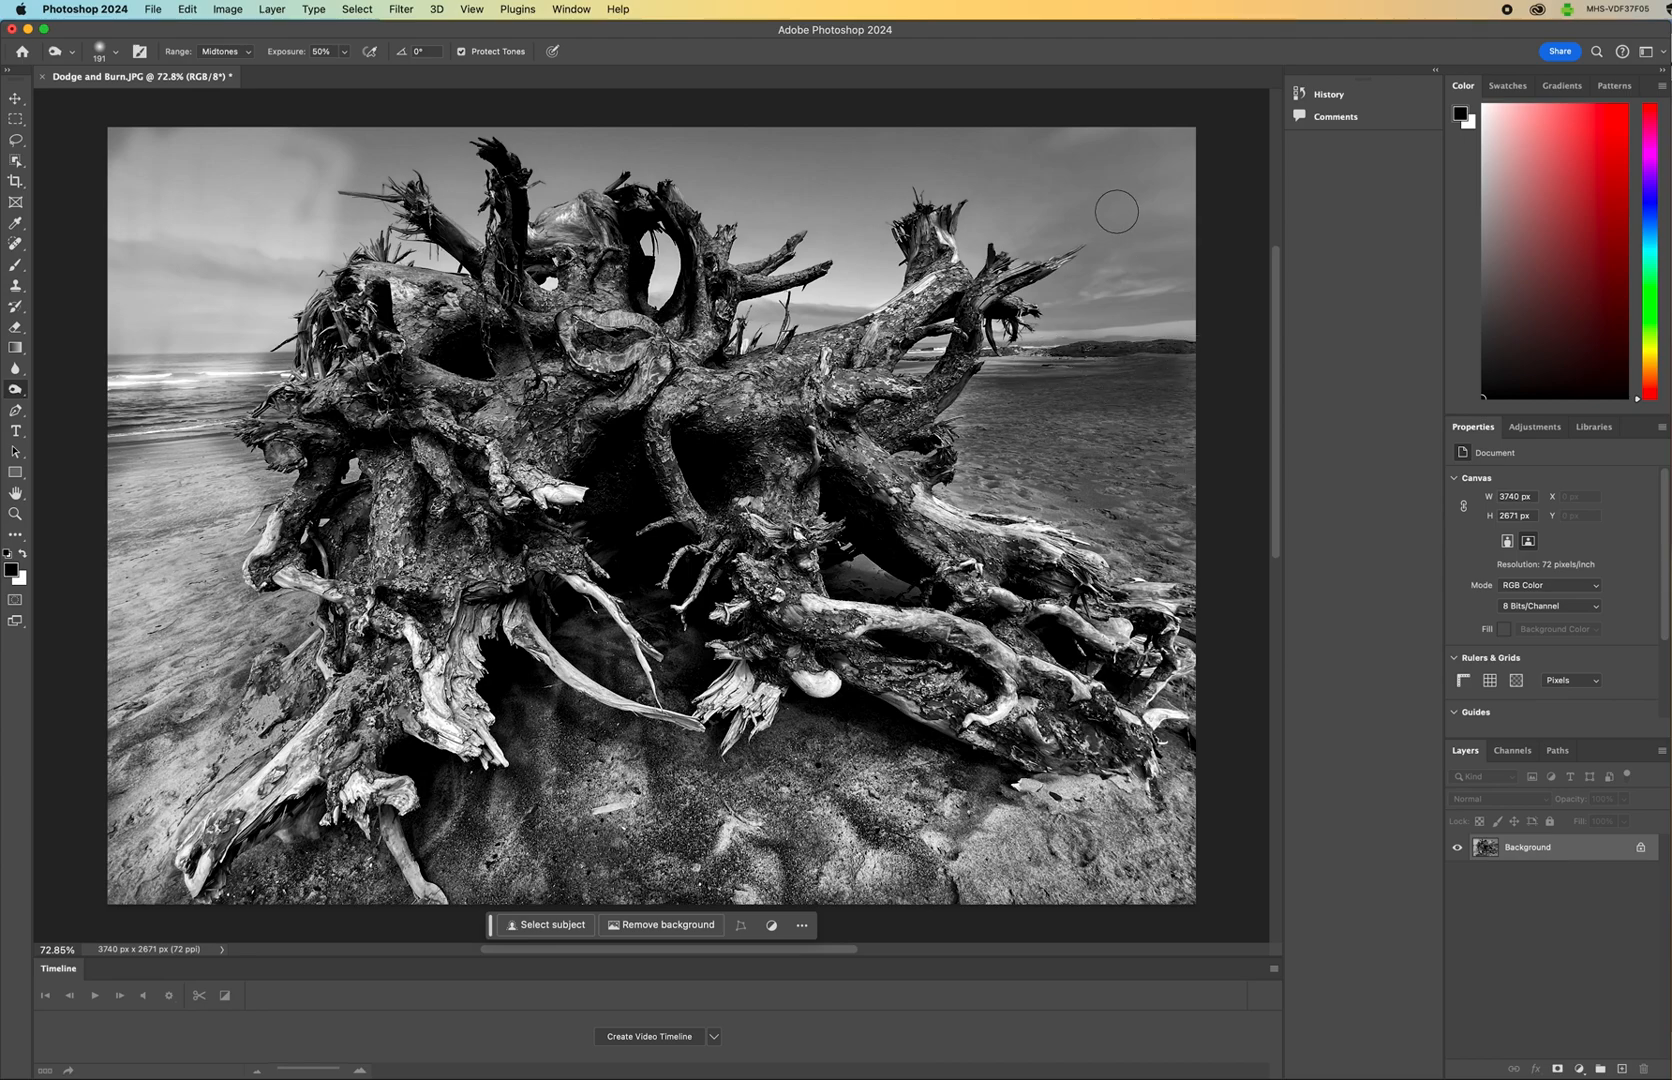
Burn the sky above and to the right of the driftwood with repeated strokes at 50% exposure.
{"action": "mouse_move", "coordinate": [735, 108]}
{"action": "left_mouse_down"}
{"action": "mouse_move", "coordinate": [1157, 152]}
{"action": "mouse_move", "coordinate": [781, 171]}
{"action": "mouse_move", "coordinate": [1172, 170]}
{"action": "mouse_move", "coordinate": [1006, 206]}
{"action": "mouse_move", "coordinate": [1170, 193]}
{"action": "mouse_move", "coordinate": [1180, 322]}
{"action": "mouse_move", "coordinate": [1163, 326]}
{"action": "mouse_move", "coordinate": [1116, 274]}
{"action": "mouse_move", "coordinate": [1051, 314]}
{"action": "mouse_move", "coordinate": [1081, 334]}
{"action": "mouse_move", "coordinate": [1217, 328]}
{"action": "left_mouse_up"}
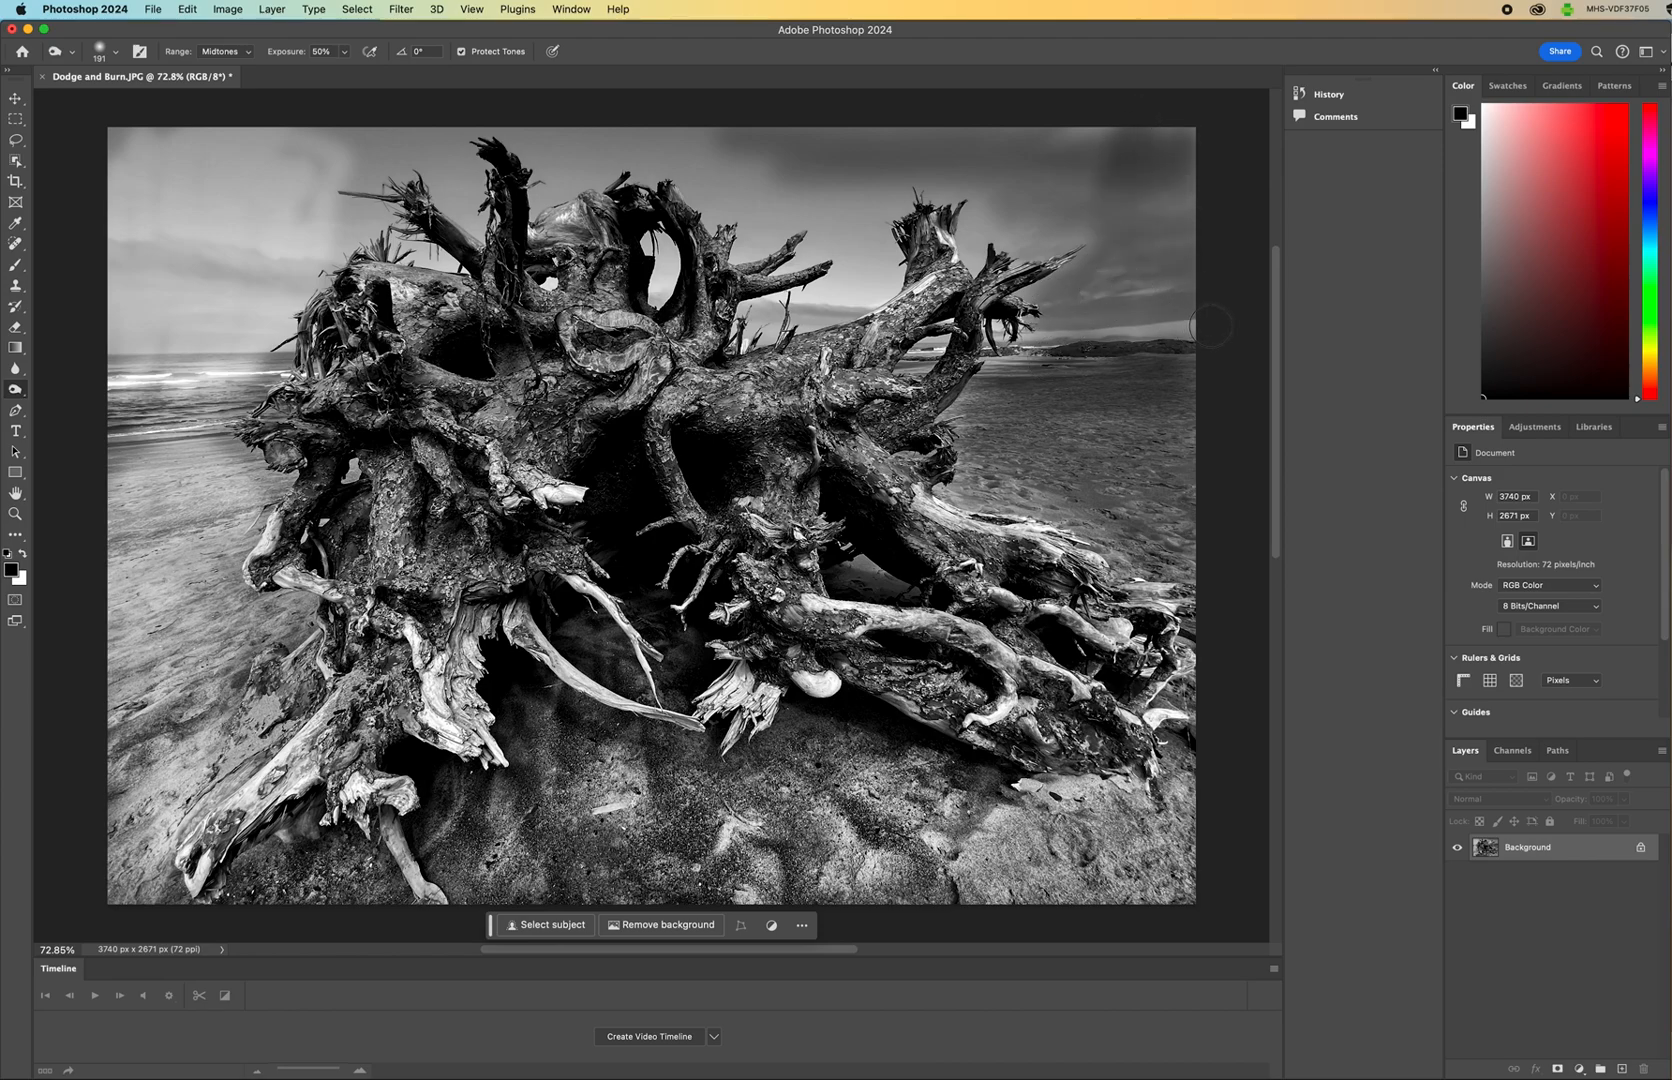
{"action": "mouse_move", "coordinate": [1087, 216]}
{"action": "left_mouse_down"}
{"action": "mouse_move", "coordinate": [990, 225]}
{"action": "mouse_move", "coordinate": [897, 105]}
{"action": "mouse_move", "coordinate": [864, 193]}
{"action": "mouse_move", "coordinate": [869, 270]}
{"action": "mouse_move", "coordinate": [839, 211]}
{"action": "mouse_move", "coordinate": [662, 149]}
{"action": "mouse_move", "coordinate": [585, 145]}
{"action": "mouse_move", "coordinate": [900, 123]}
{"action": "mouse_move", "coordinate": [1174, 146]}
{"action": "left_mouse_up"}
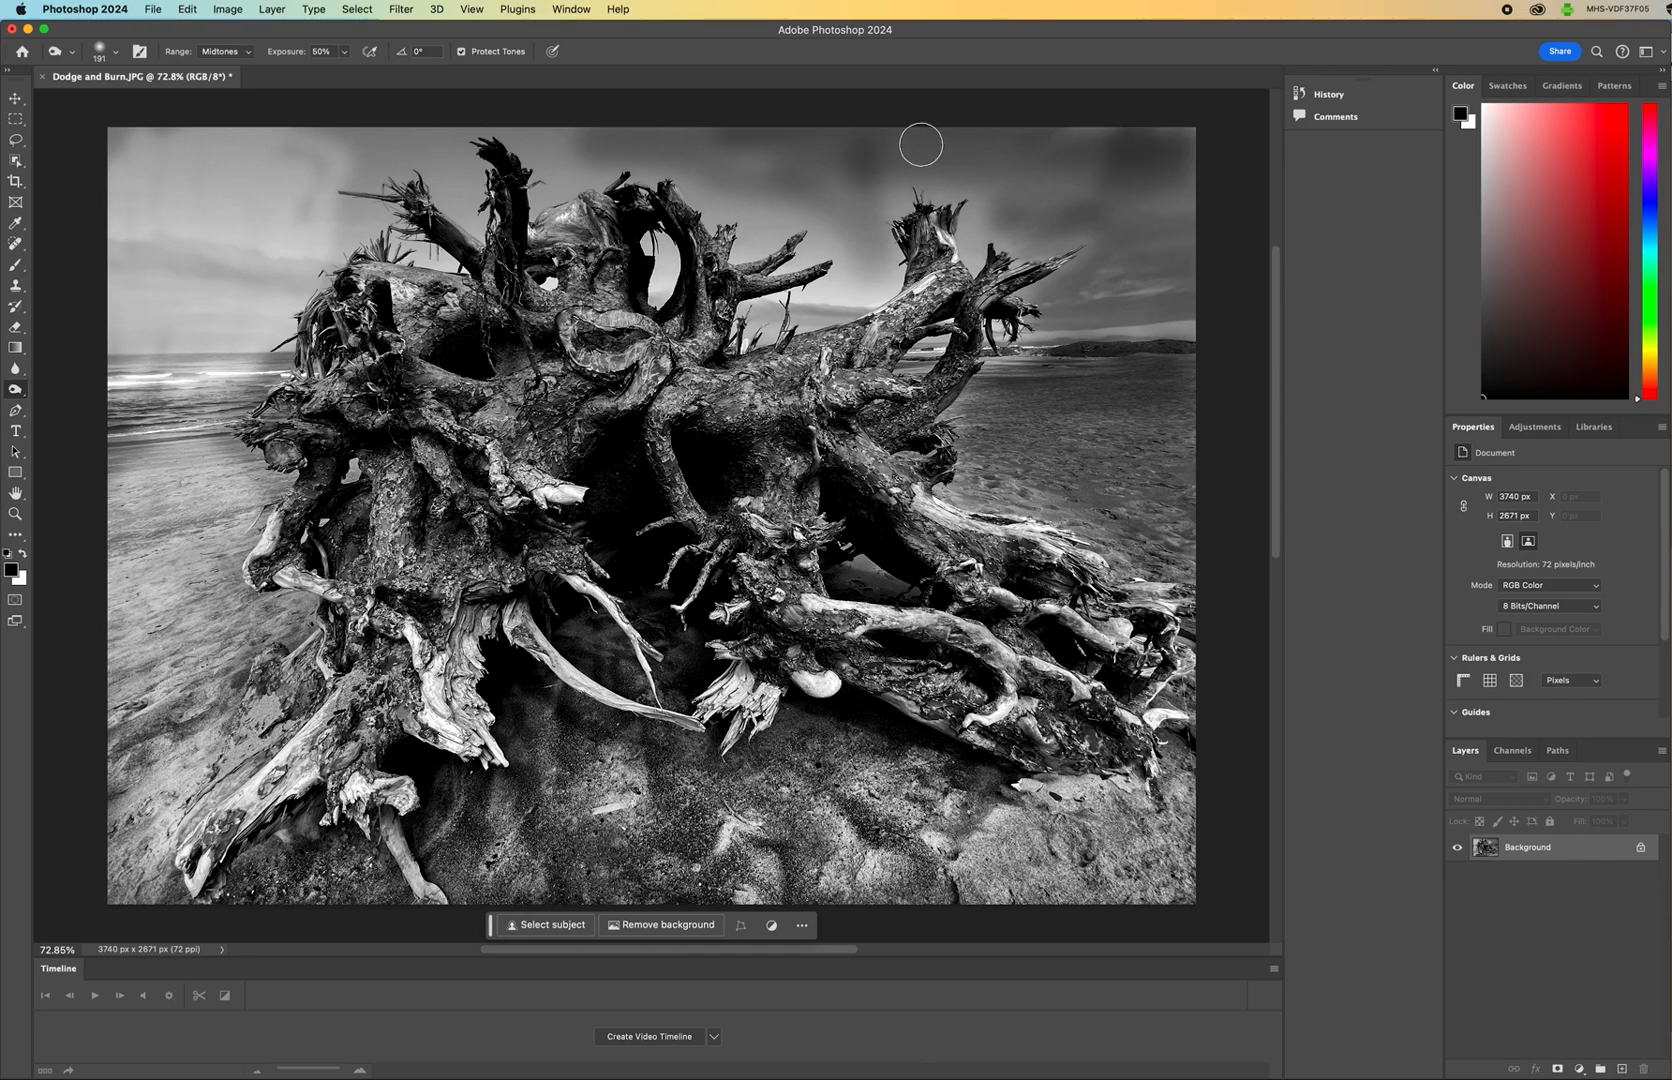
{"action": "left_click_drag", "start_coordinate": [795, 147], "coordinate": [1132, 144]}
{"action": "left_click_drag", "start_coordinate": [872, 159], "coordinate": [1168, 157]}
{"action": "left_click_drag", "start_coordinate": [997, 175], "coordinate": [1187, 197]}
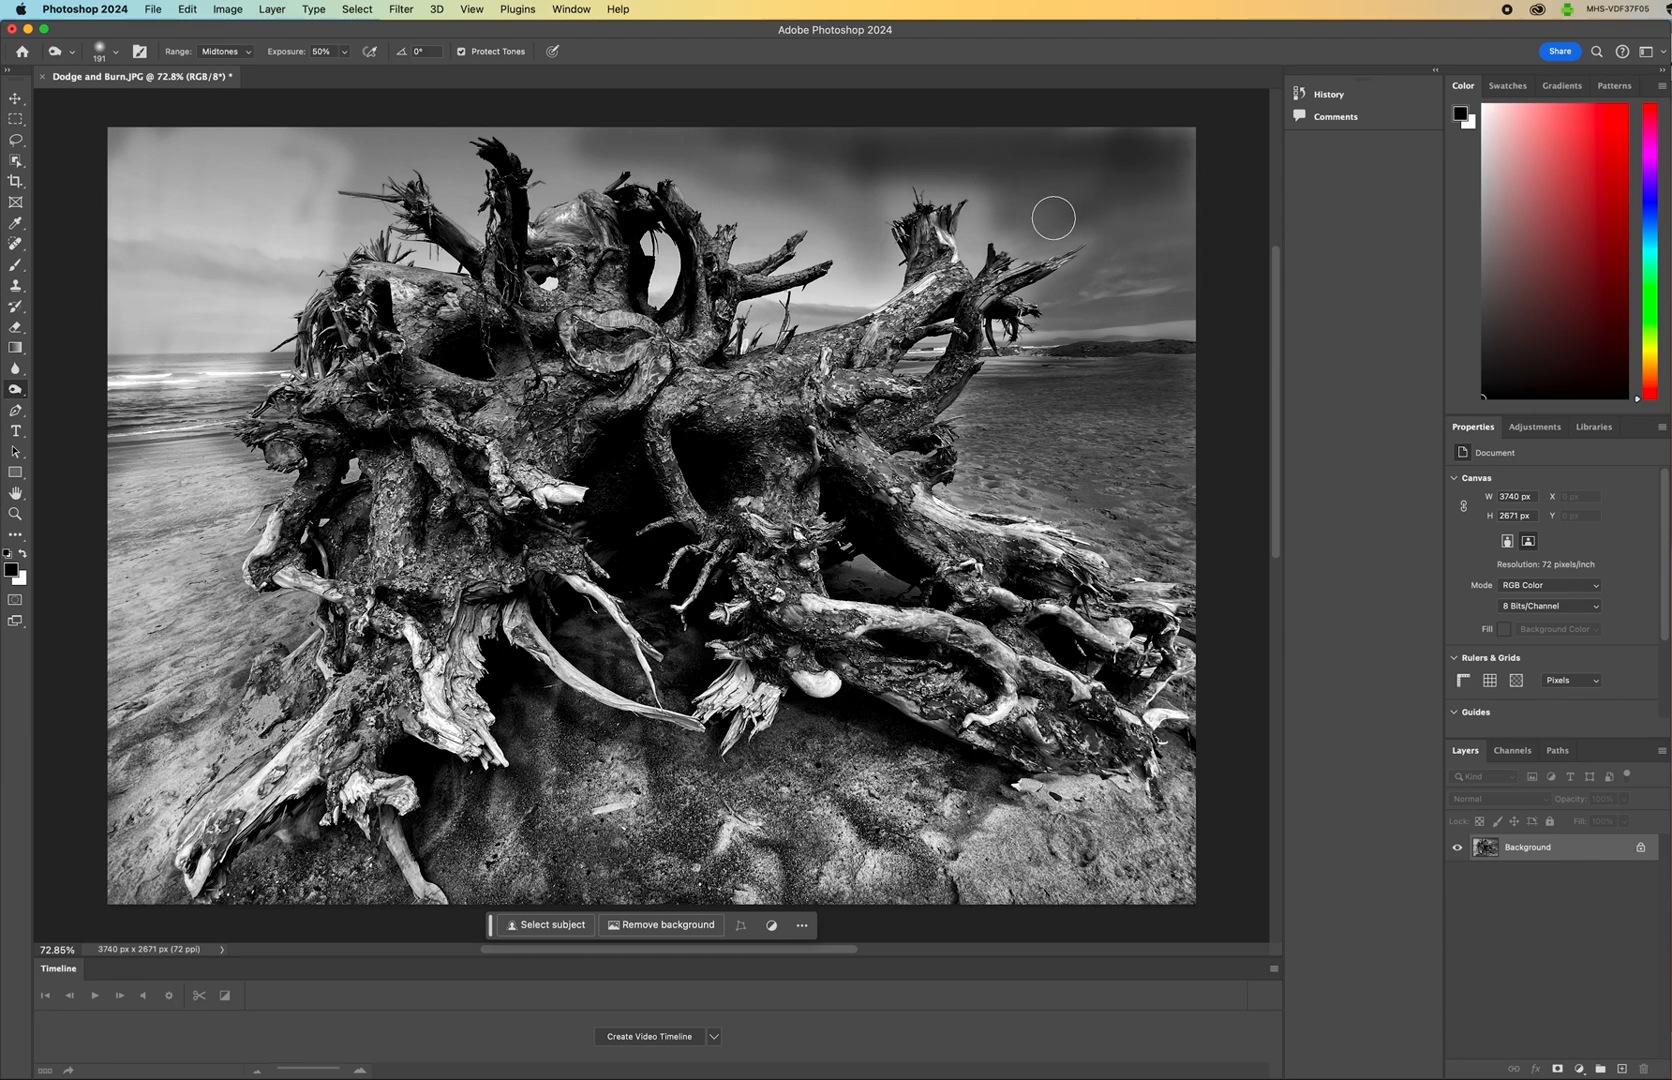
{"action": "left_click_drag", "start_coordinate": [1052, 213], "coordinate": [1198, 224]}
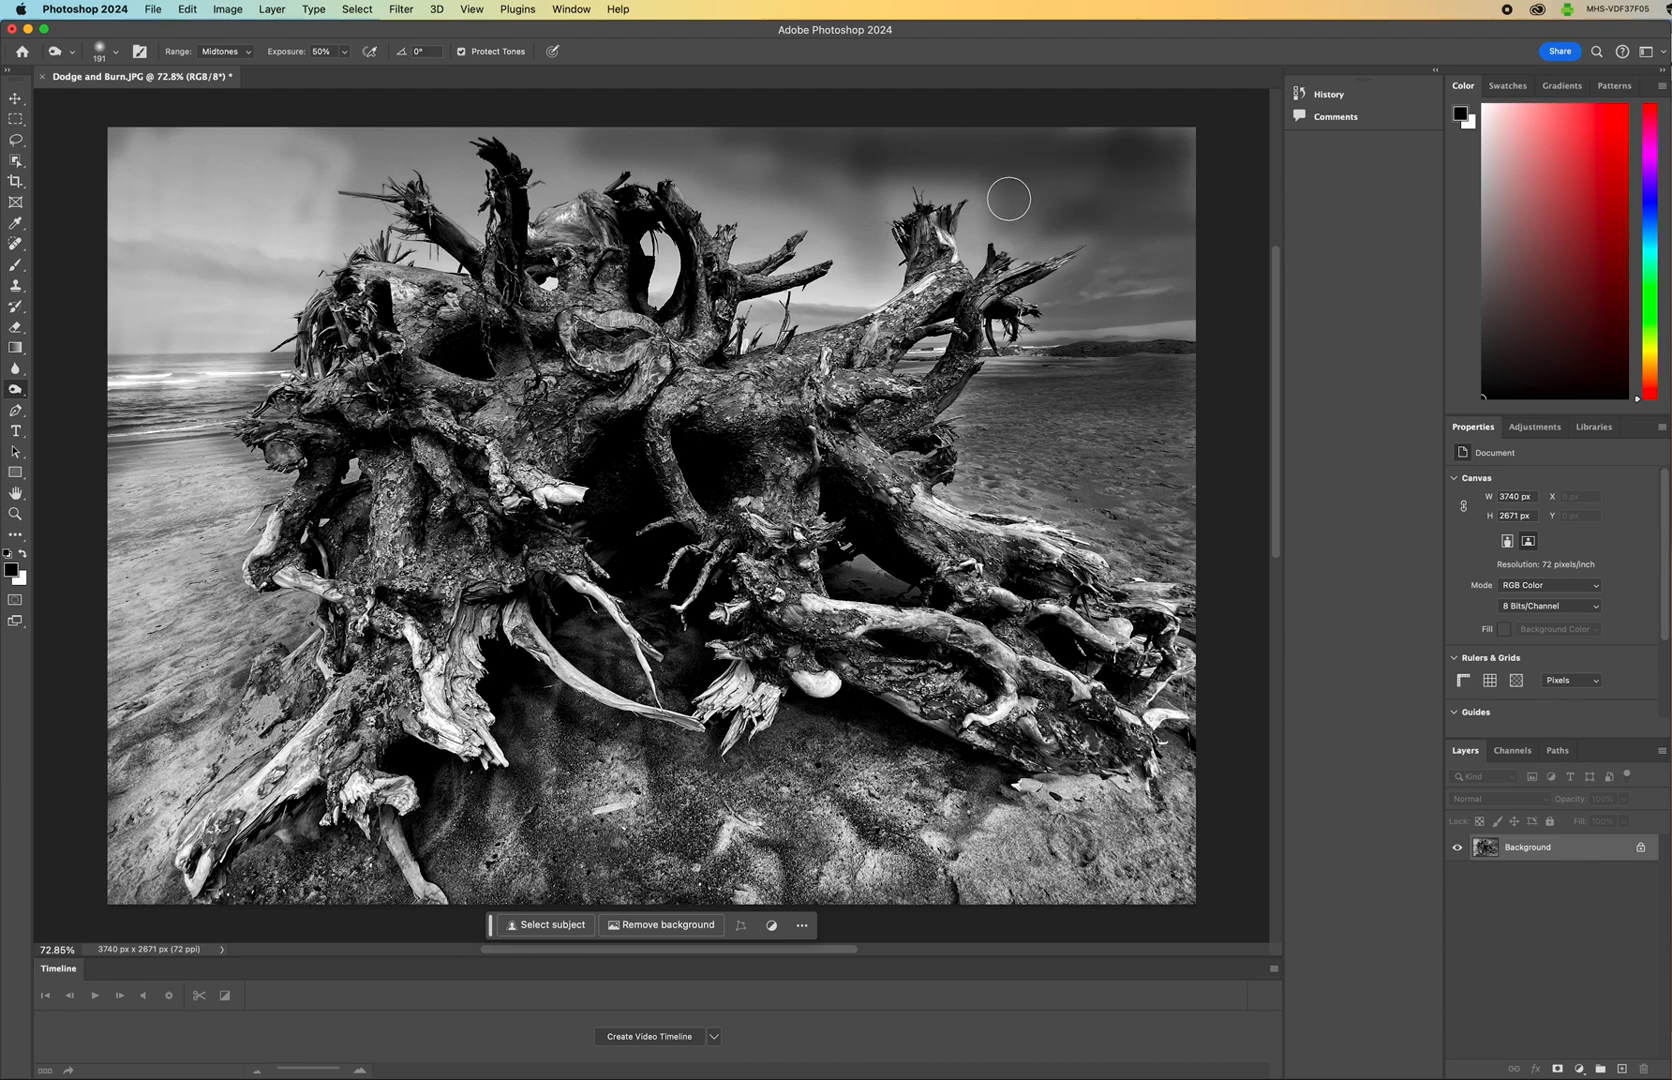
{"action": "mouse_move", "coordinate": [850, 224]}
{"action": "left_mouse_down"}
{"action": "mouse_move", "coordinate": [840, 190]}
{"action": "mouse_move", "coordinate": [784, 168]}
{"action": "mouse_move", "coordinate": [688, 141]}
{"action": "mouse_move", "coordinate": [548, 138]}
{"action": "left_mouse_up"}
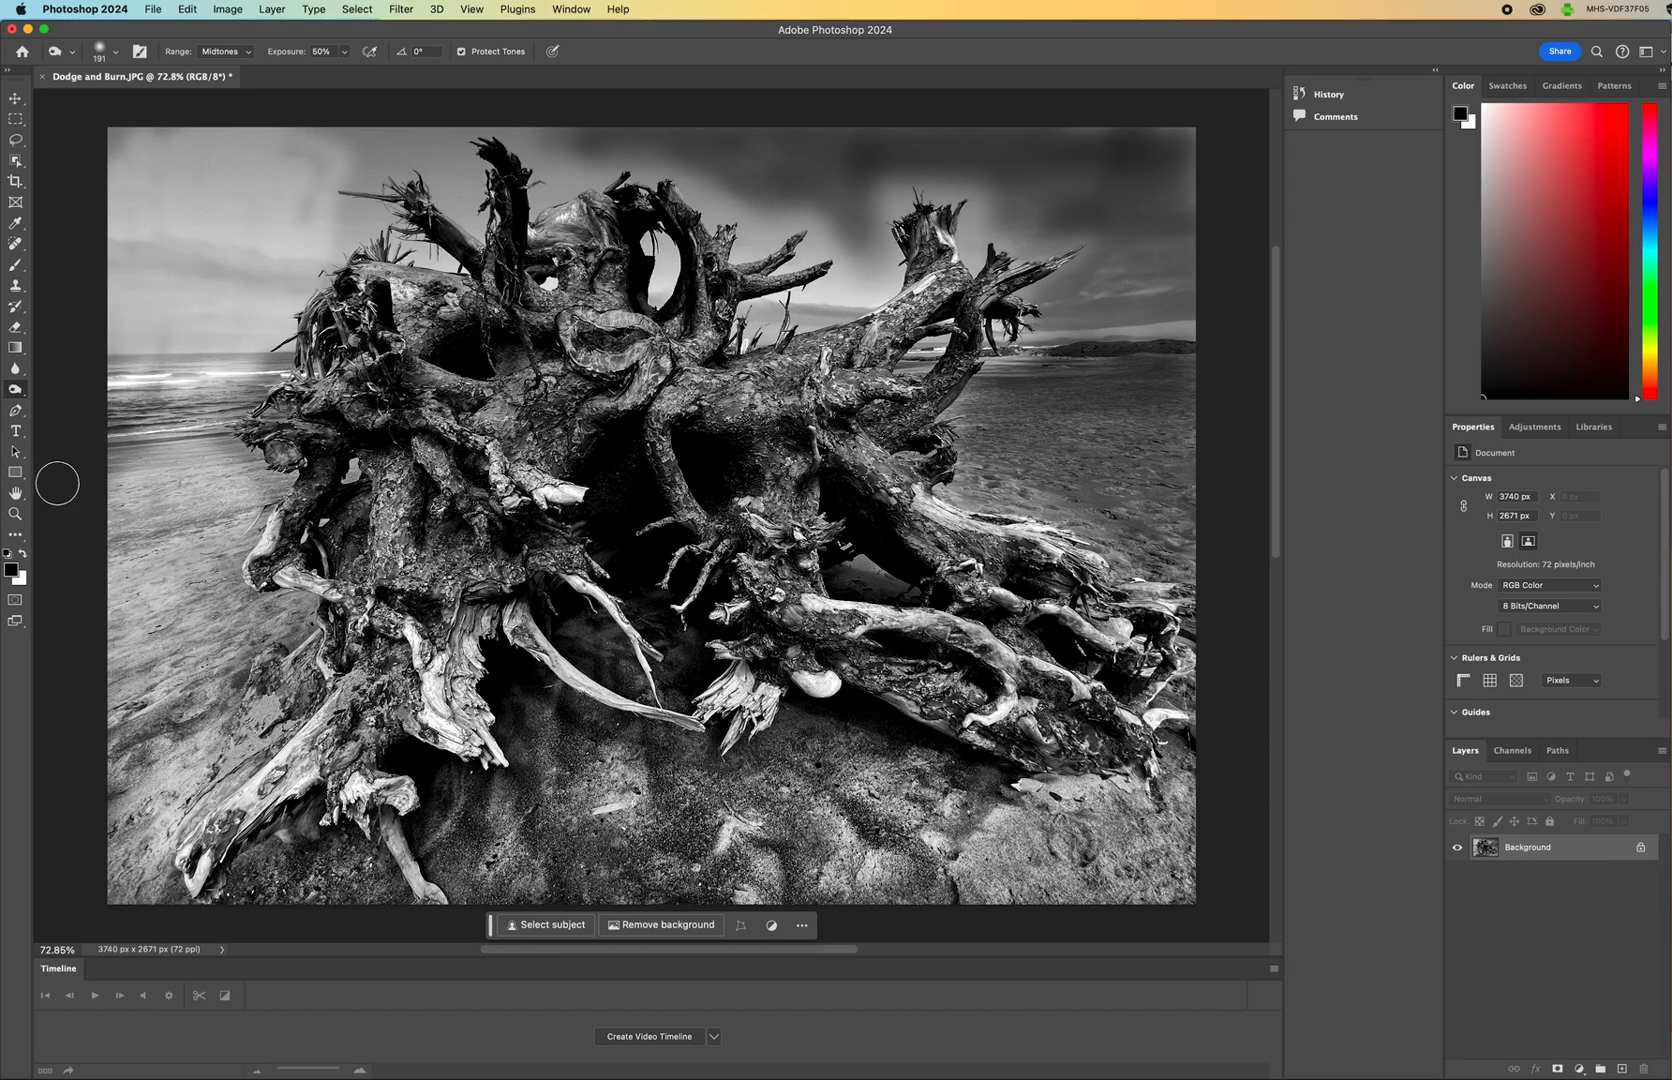
Set the Burn tool's brush size to 43 px and darken the sky seen through the oval opening in the driftwood.
{"action": "left_click", "coordinate": [15, 513]}
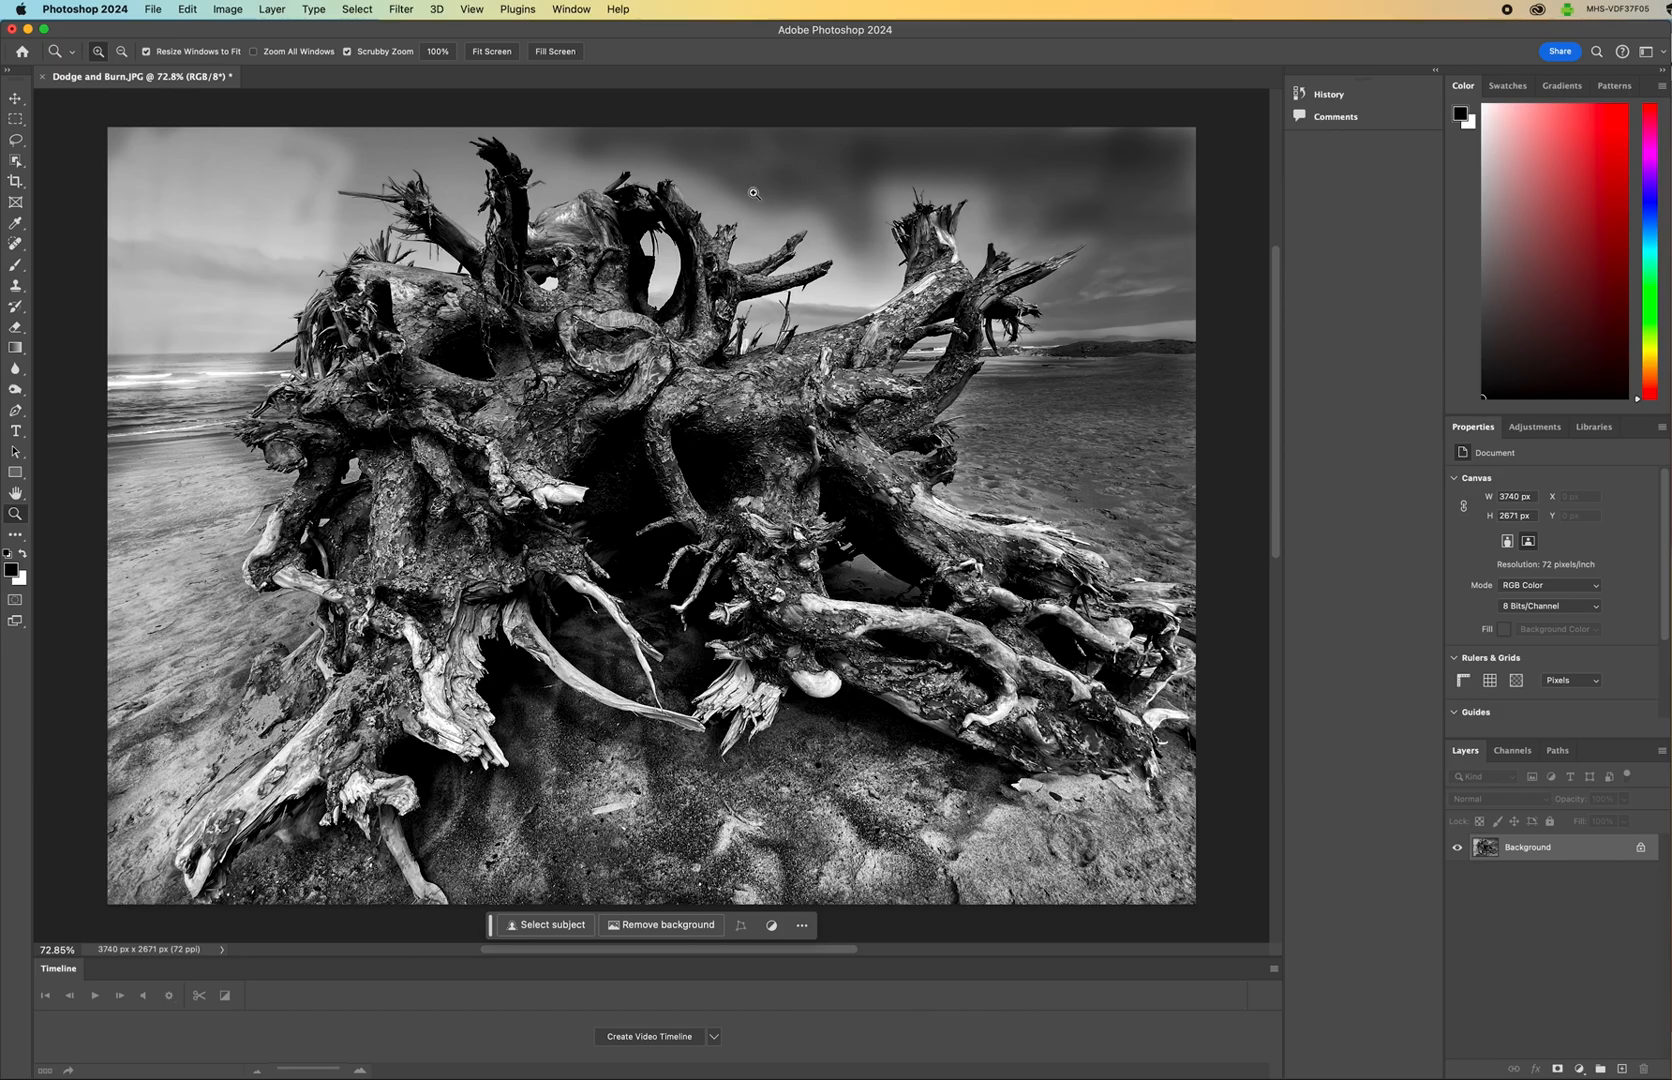
{"action": "left_click_drag", "start_coordinate": [703, 258], "coordinate": [703, 258]}
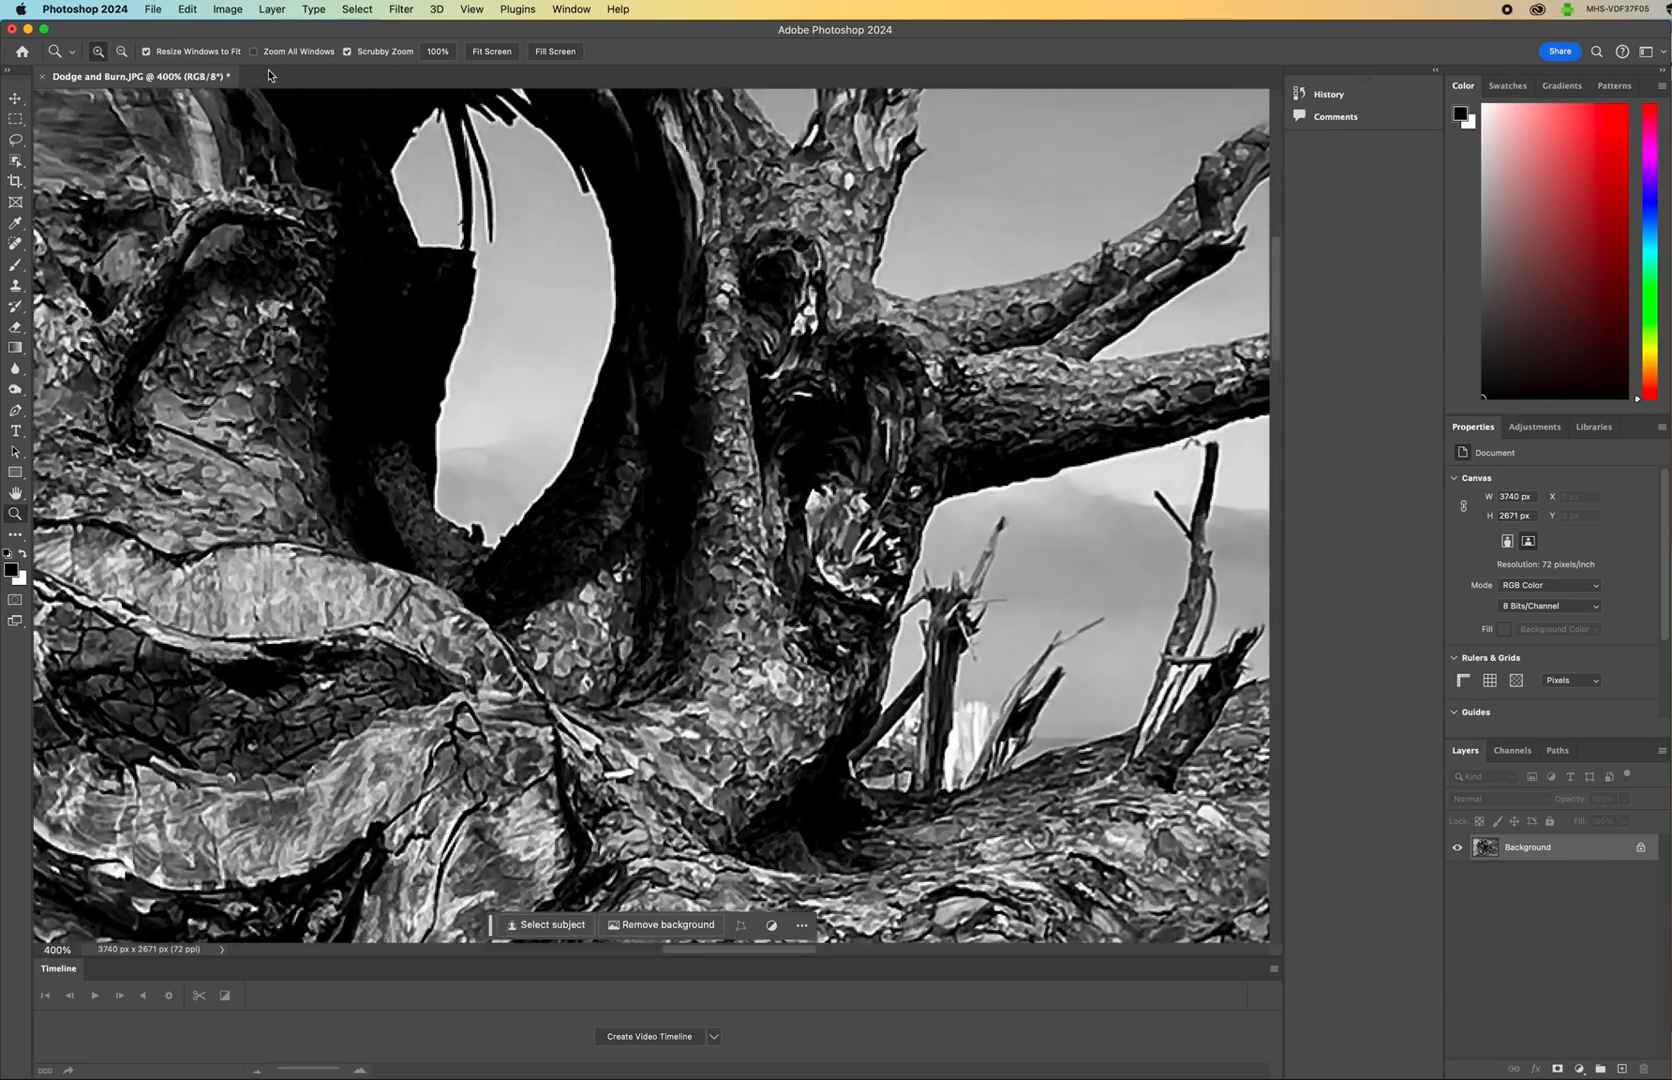
{"action": "left_click", "coordinate": [19, 346]}
{"action": "left_click", "coordinate": [15, 326]}
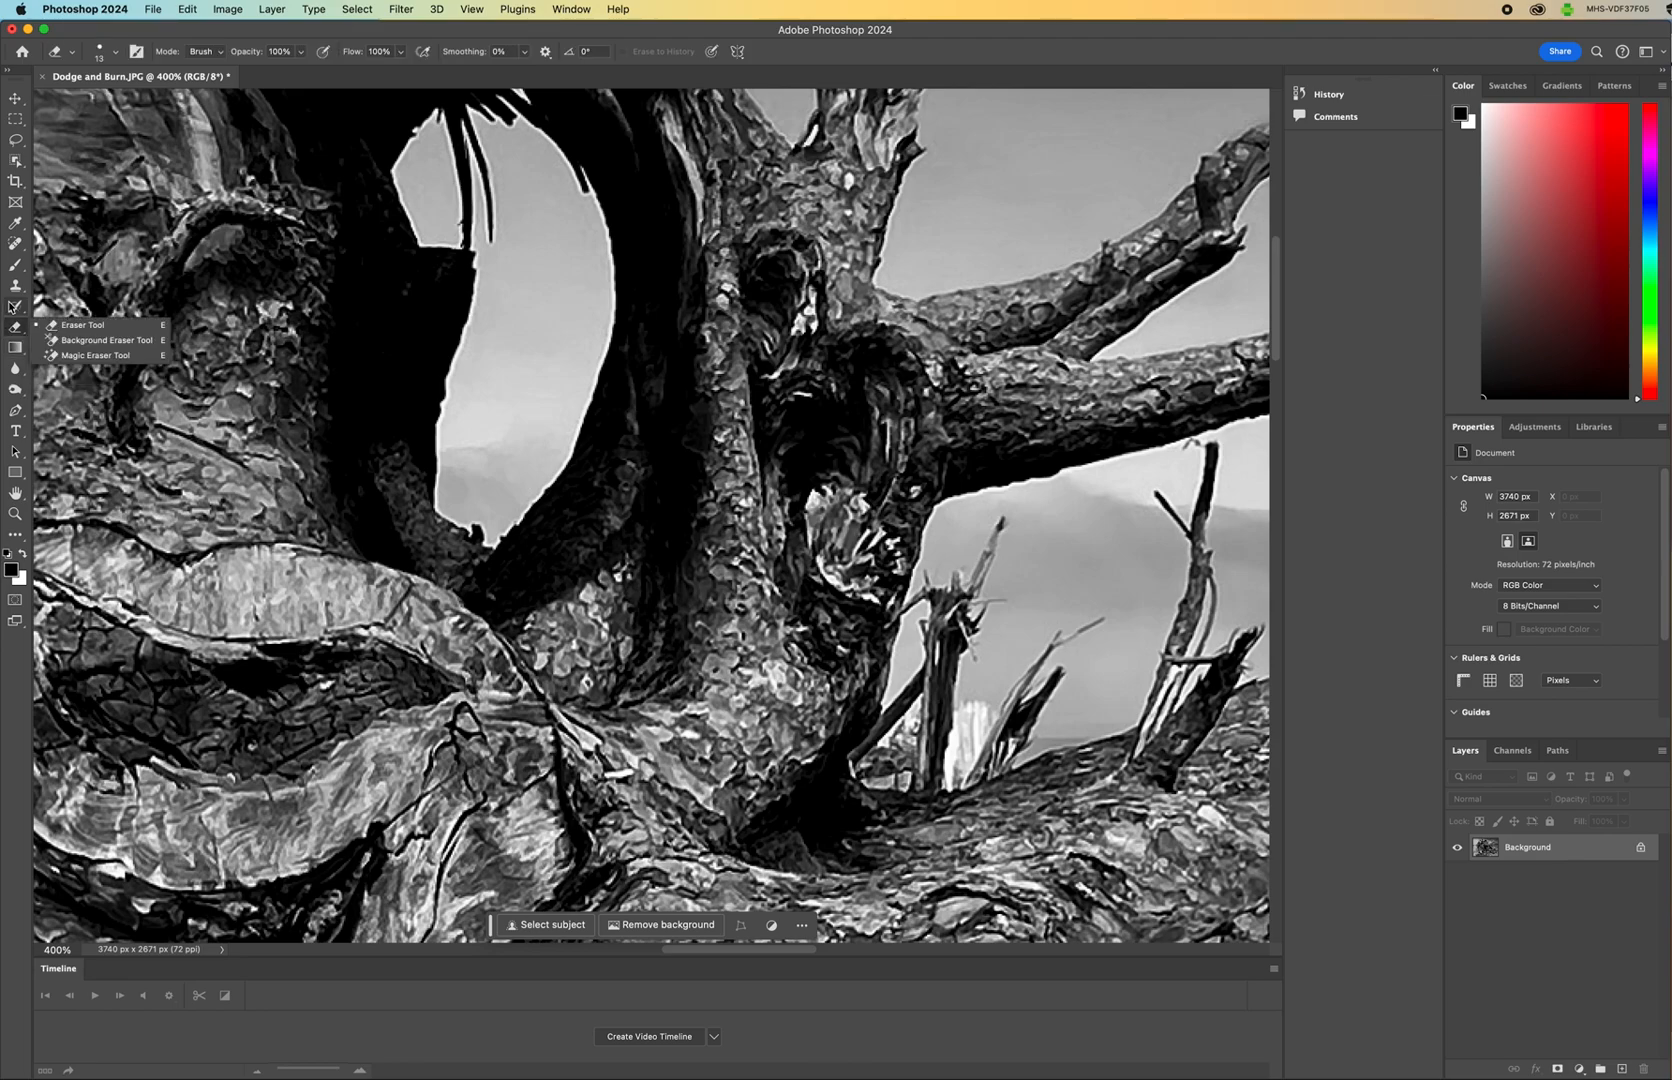
{"action": "left_click", "coordinate": [12, 306]}
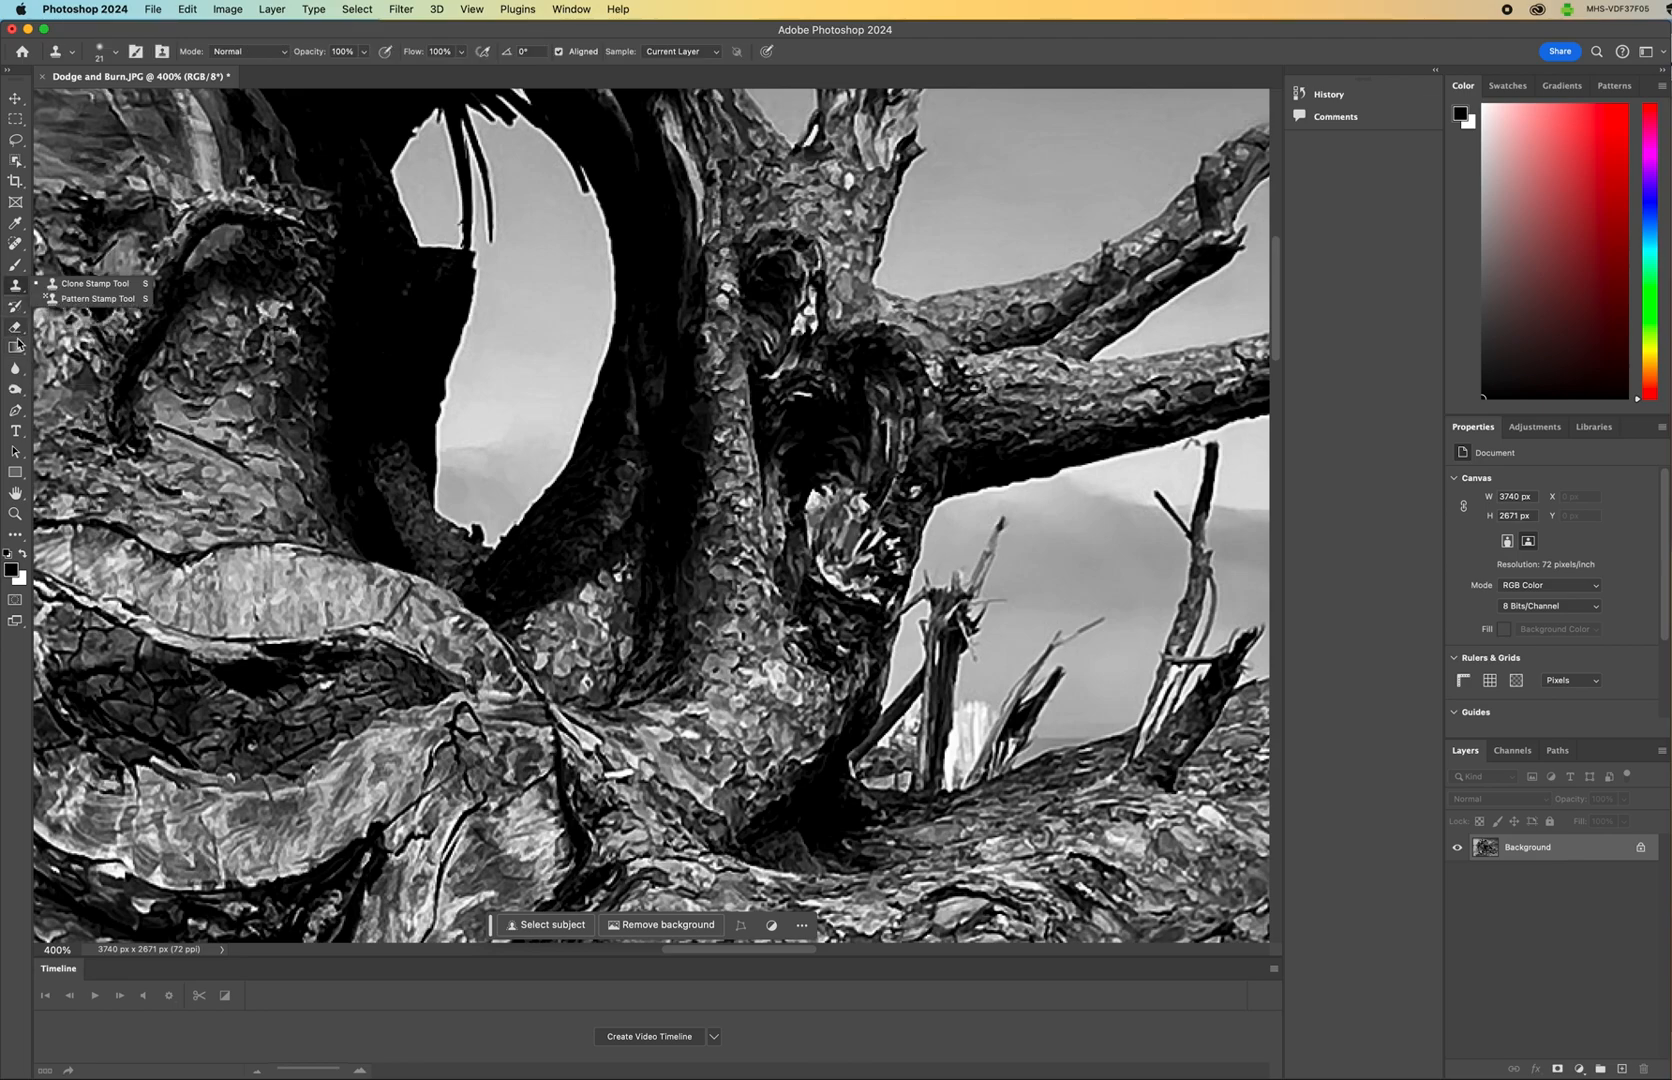
{"action": "left_click", "coordinate": [17, 389]}
{"action": "left_click", "coordinate": [19, 389]}
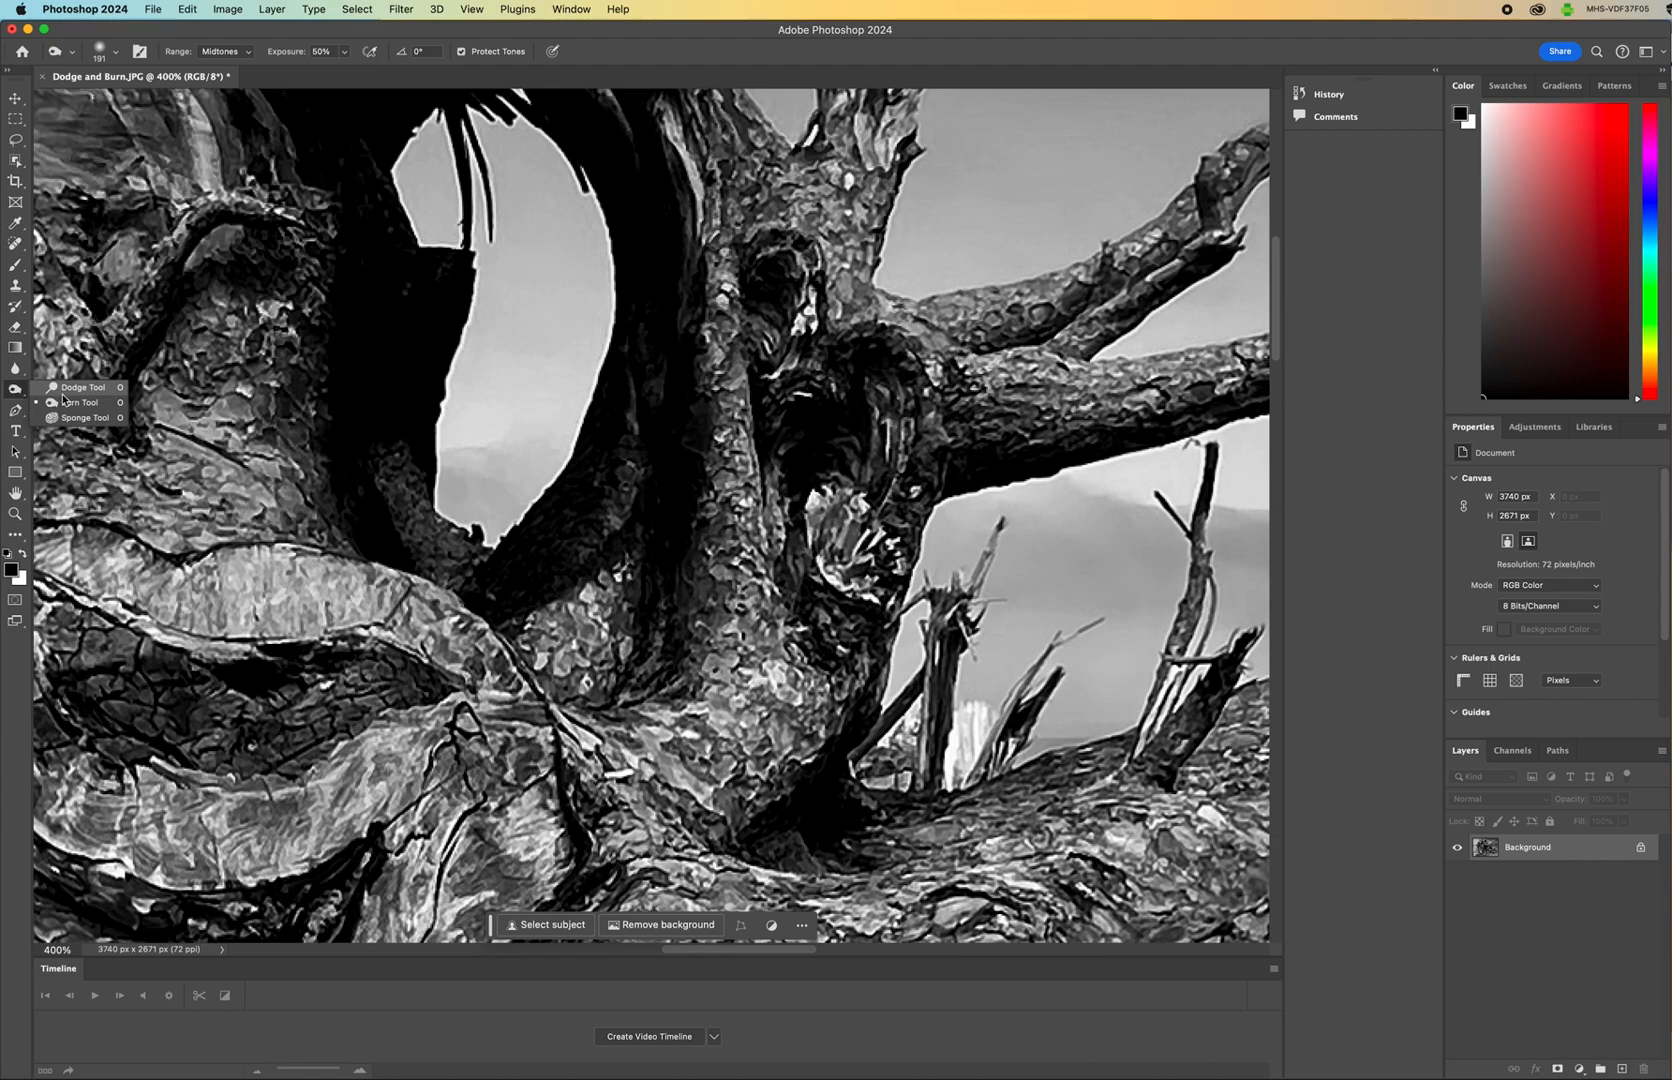
{"action": "left_click", "coordinate": [64, 401]}
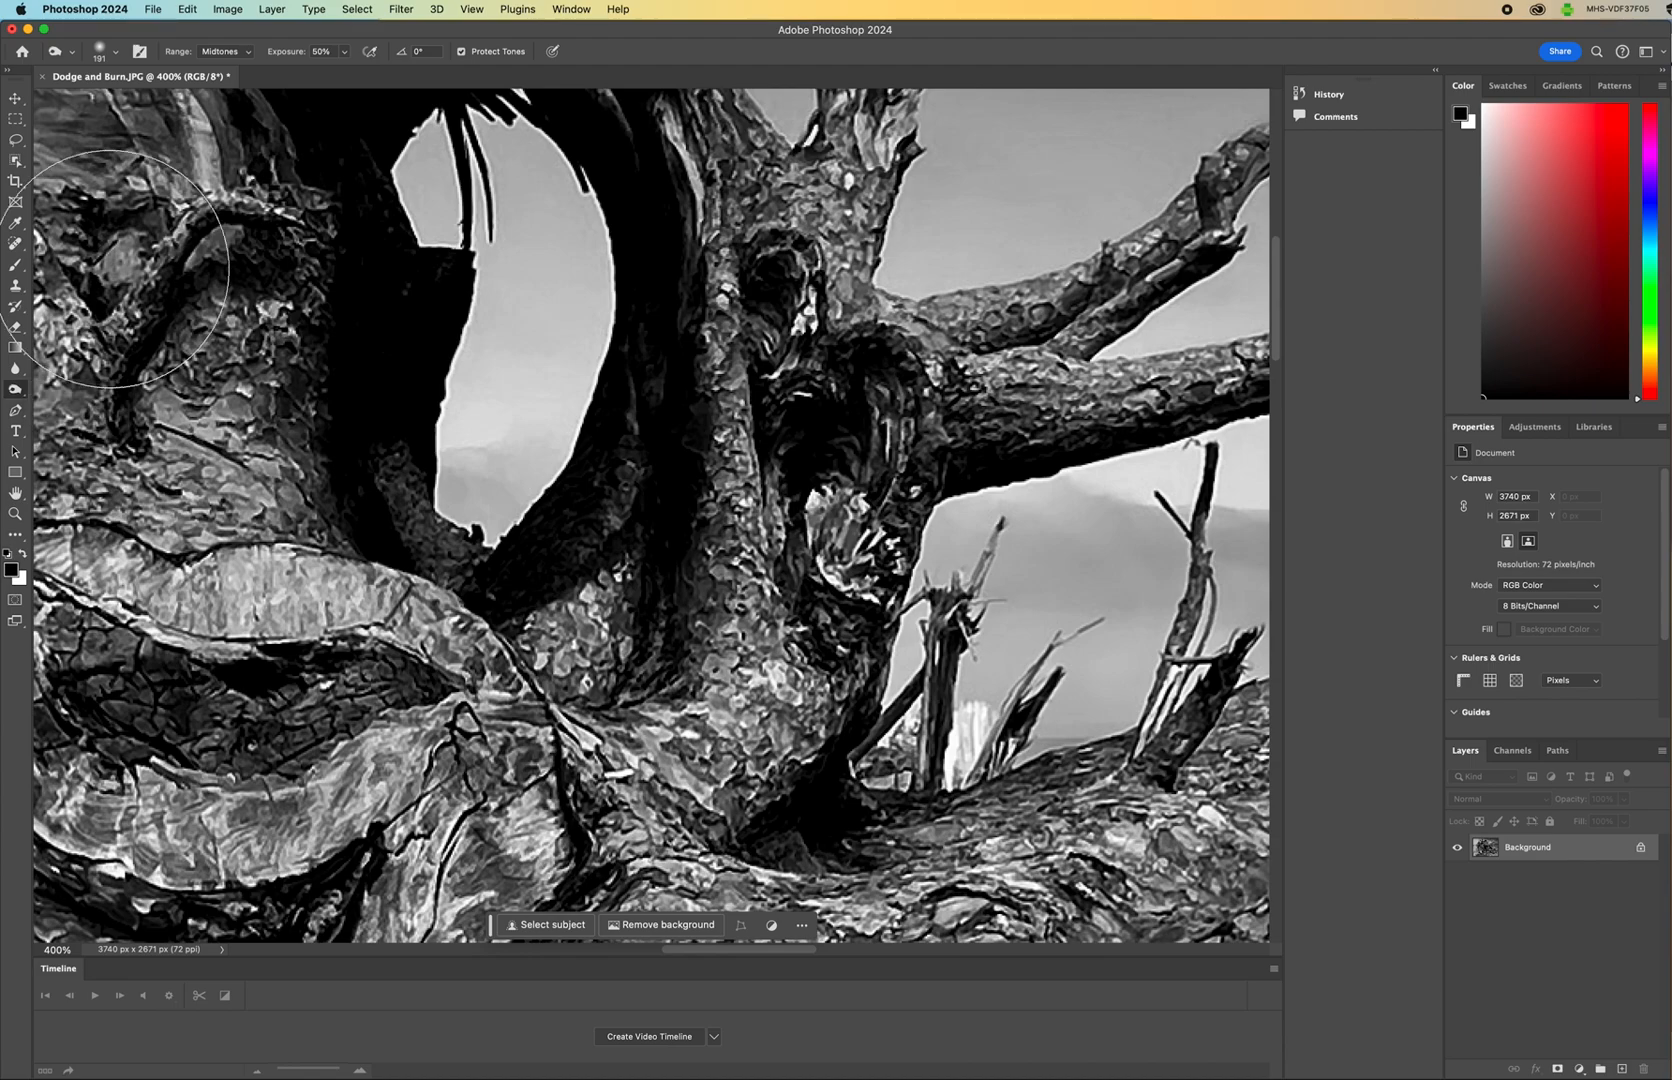
{"action": "left_click", "coordinate": [118, 53]}
{"action": "left_click_drag", "start_coordinate": [163, 102], "coordinate": [114, 103]}
{"action": "mouse_move", "coordinate": [524, 253]}
{"action": "left_mouse_down"}
{"action": "mouse_move", "coordinate": [518, 310]}
{"action": "mouse_move", "coordinate": [535, 321]}
{"action": "mouse_move", "coordinate": [550, 283]}
{"action": "mouse_move", "coordinate": [533, 339]}
{"action": "mouse_move", "coordinate": [509, 313]}
{"action": "mouse_move", "coordinate": [476, 446]}
{"action": "mouse_move", "coordinate": [479, 412]}
{"action": "mouse_move", "coordinate": [520, 403]}
{"action": "left_mouse_up"}
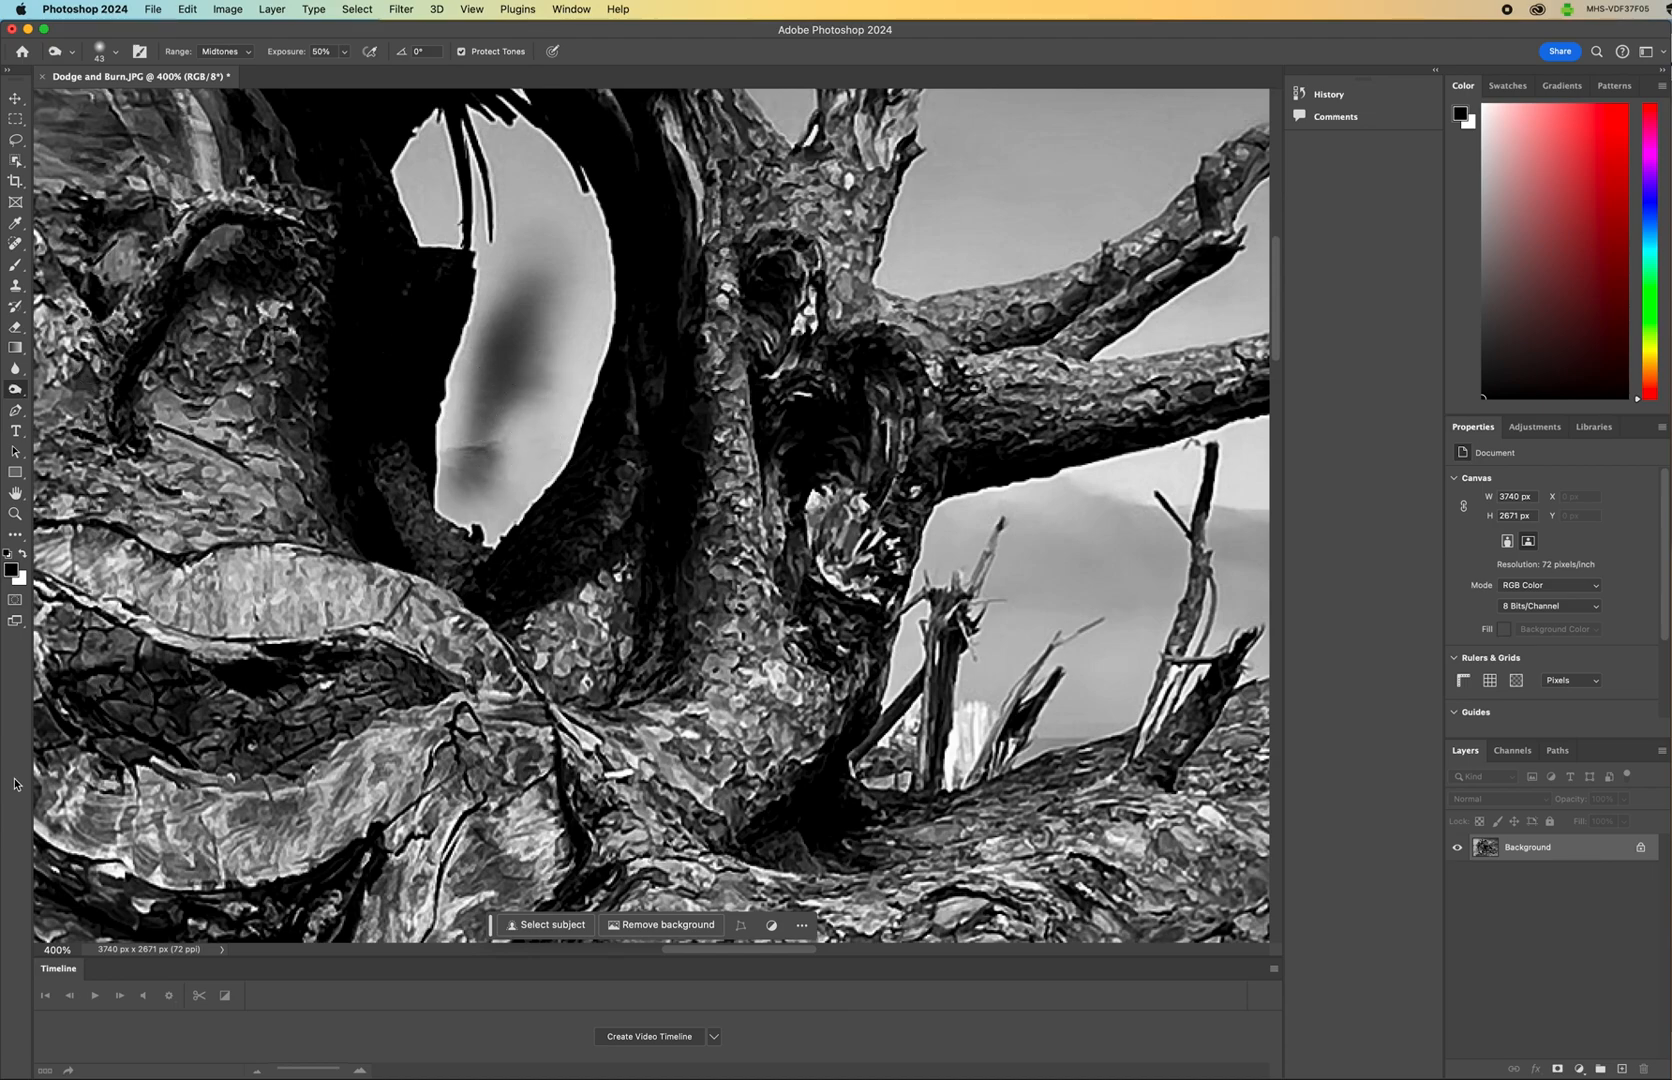
Zoom out from the oval opening to 66.67% and examine the dodged and burned driftwood photo as a whole.
{"action": "left_click", "coordinate": [15, 513]}
{"action": "left_click", "coordinate": [123, 51]}
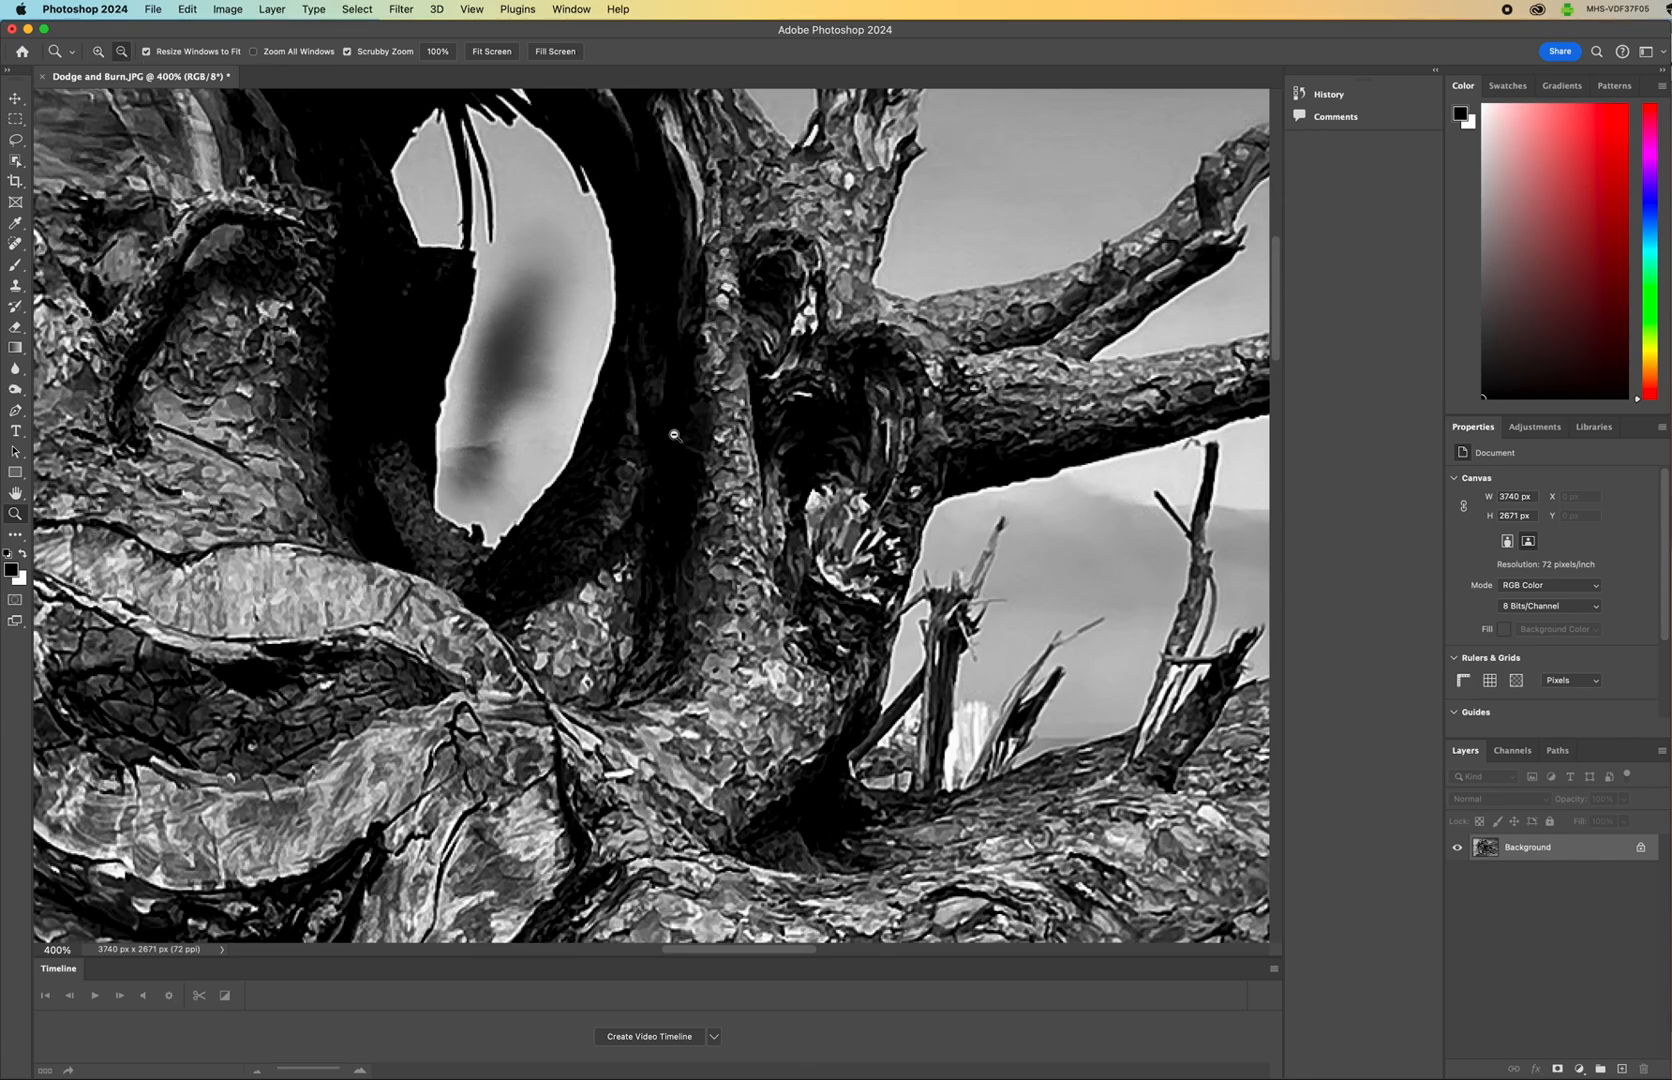
{"action": "left_click", "coordinate": [595, 409]}
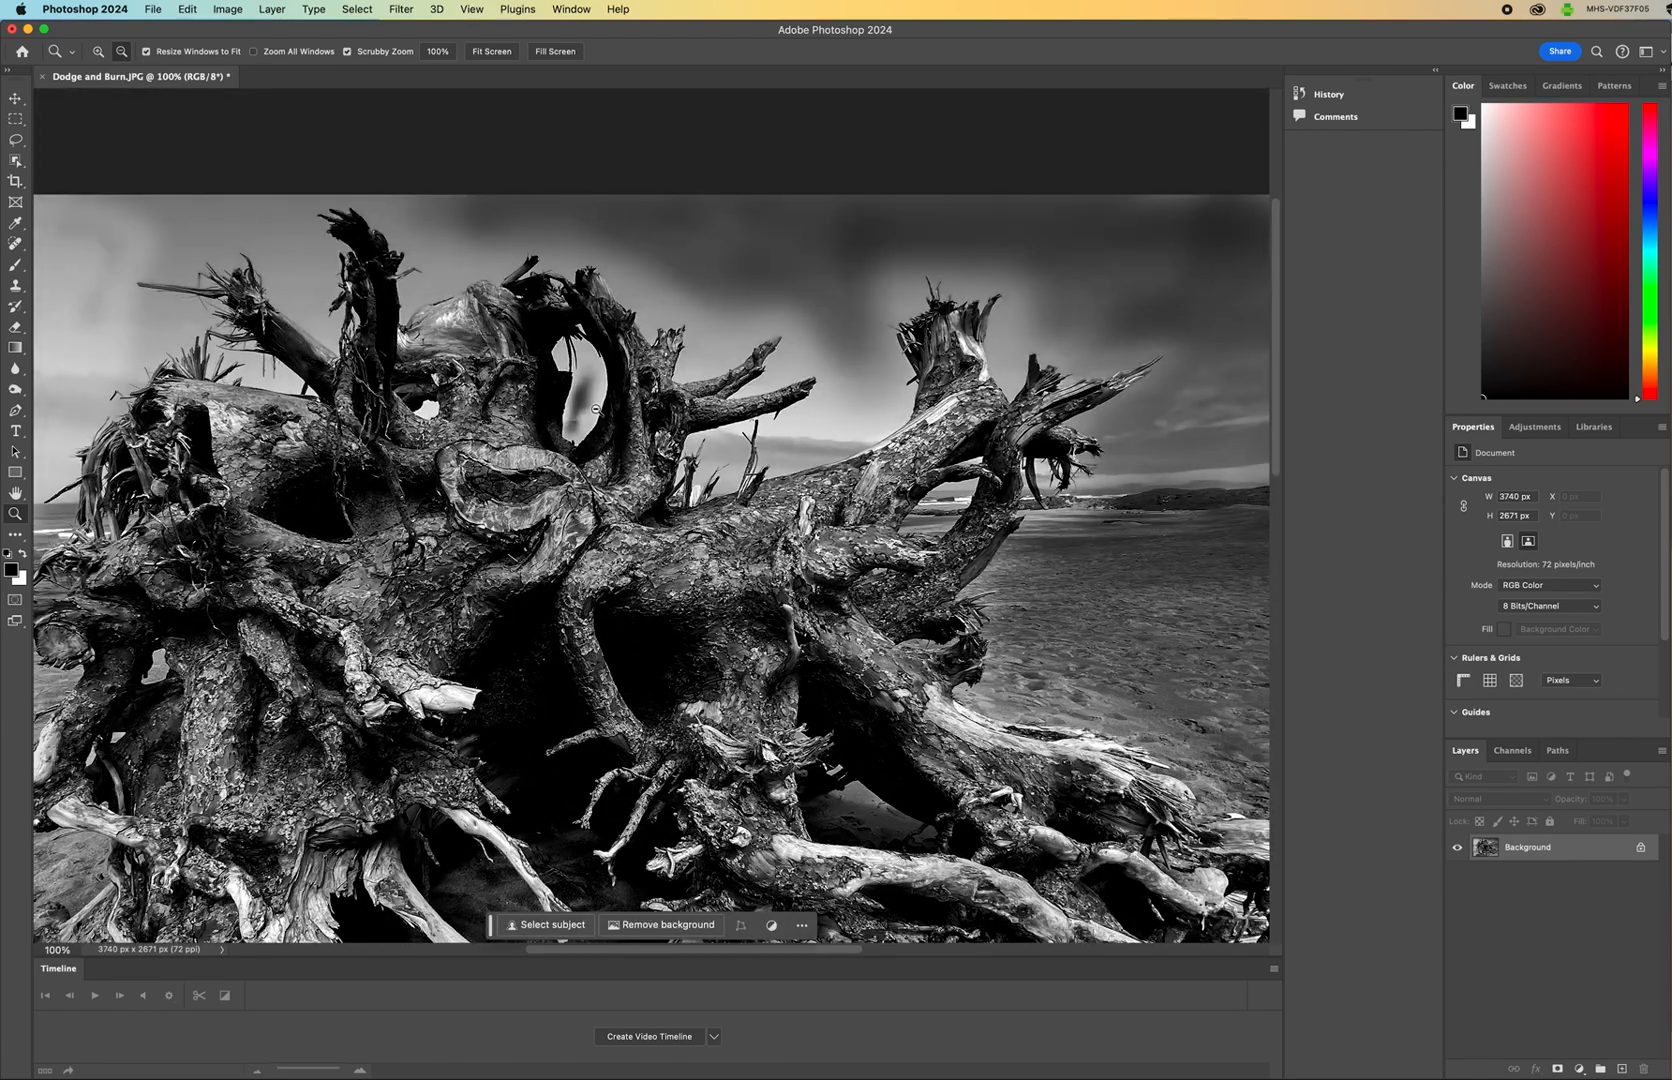
{"action": "left_click", "coordinate": [660, 538]}
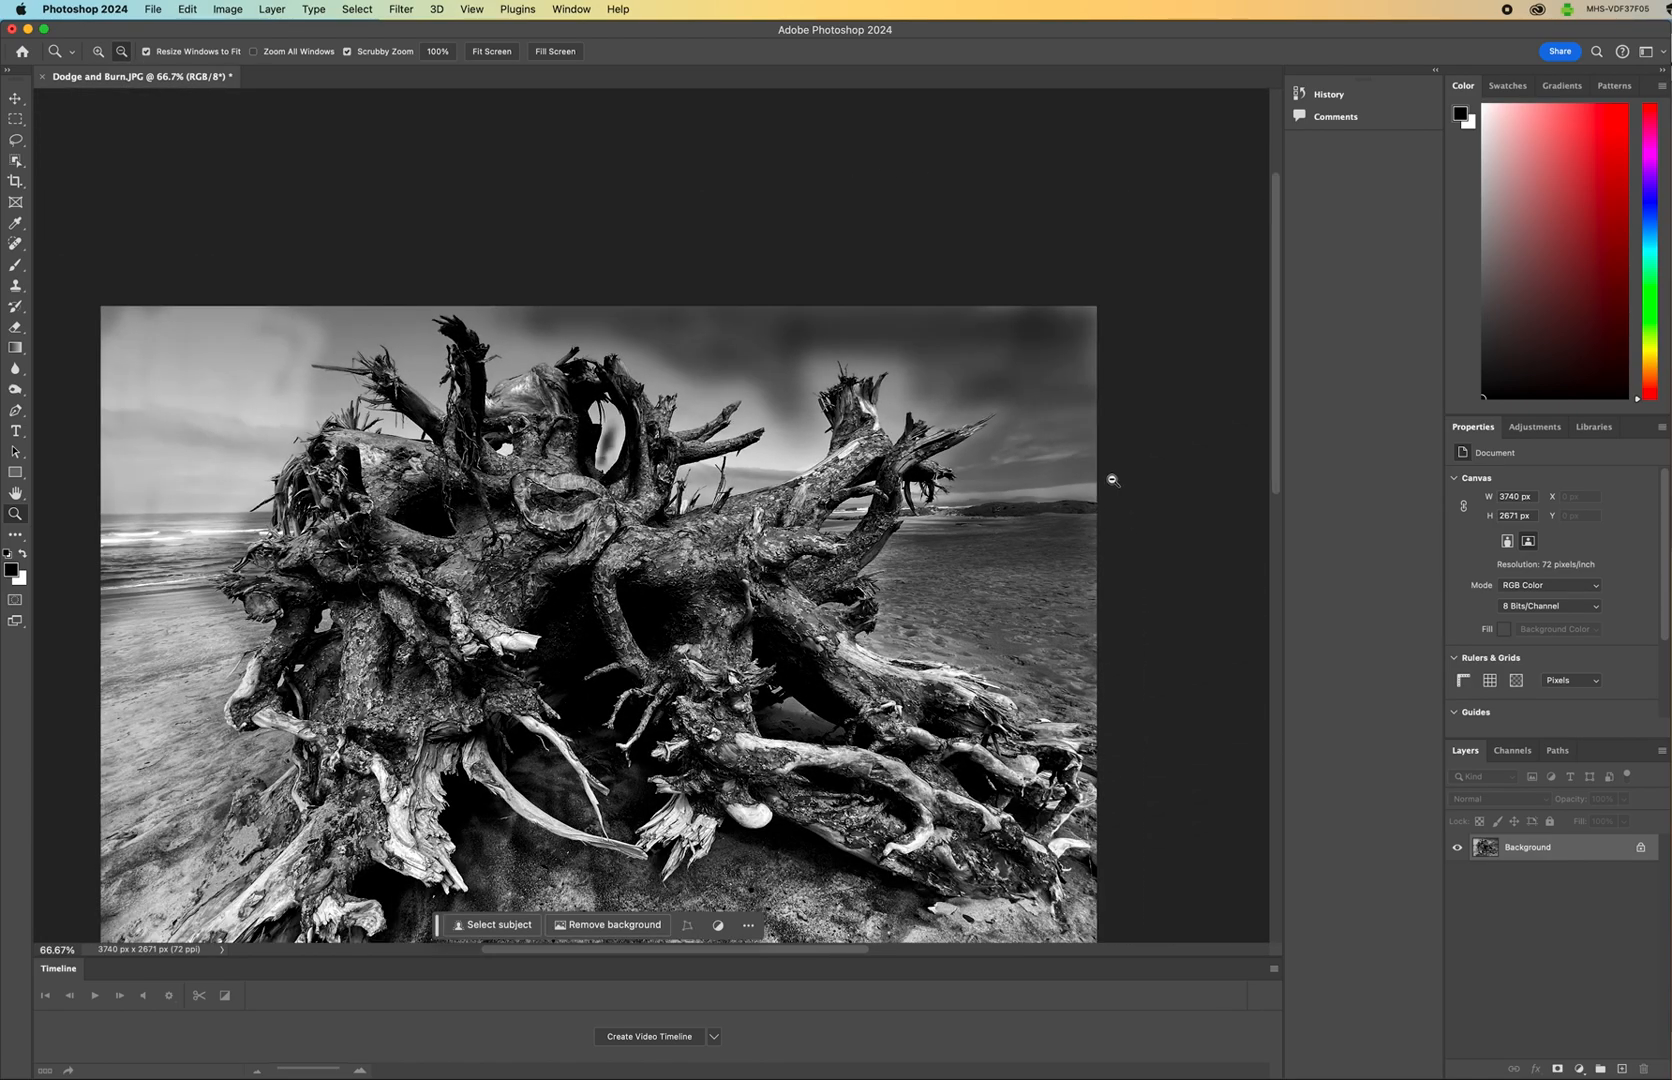
{"action": "scroll", "coordinate": [935, 548], "scroll_direction": "down", "scroll_amount": 1}
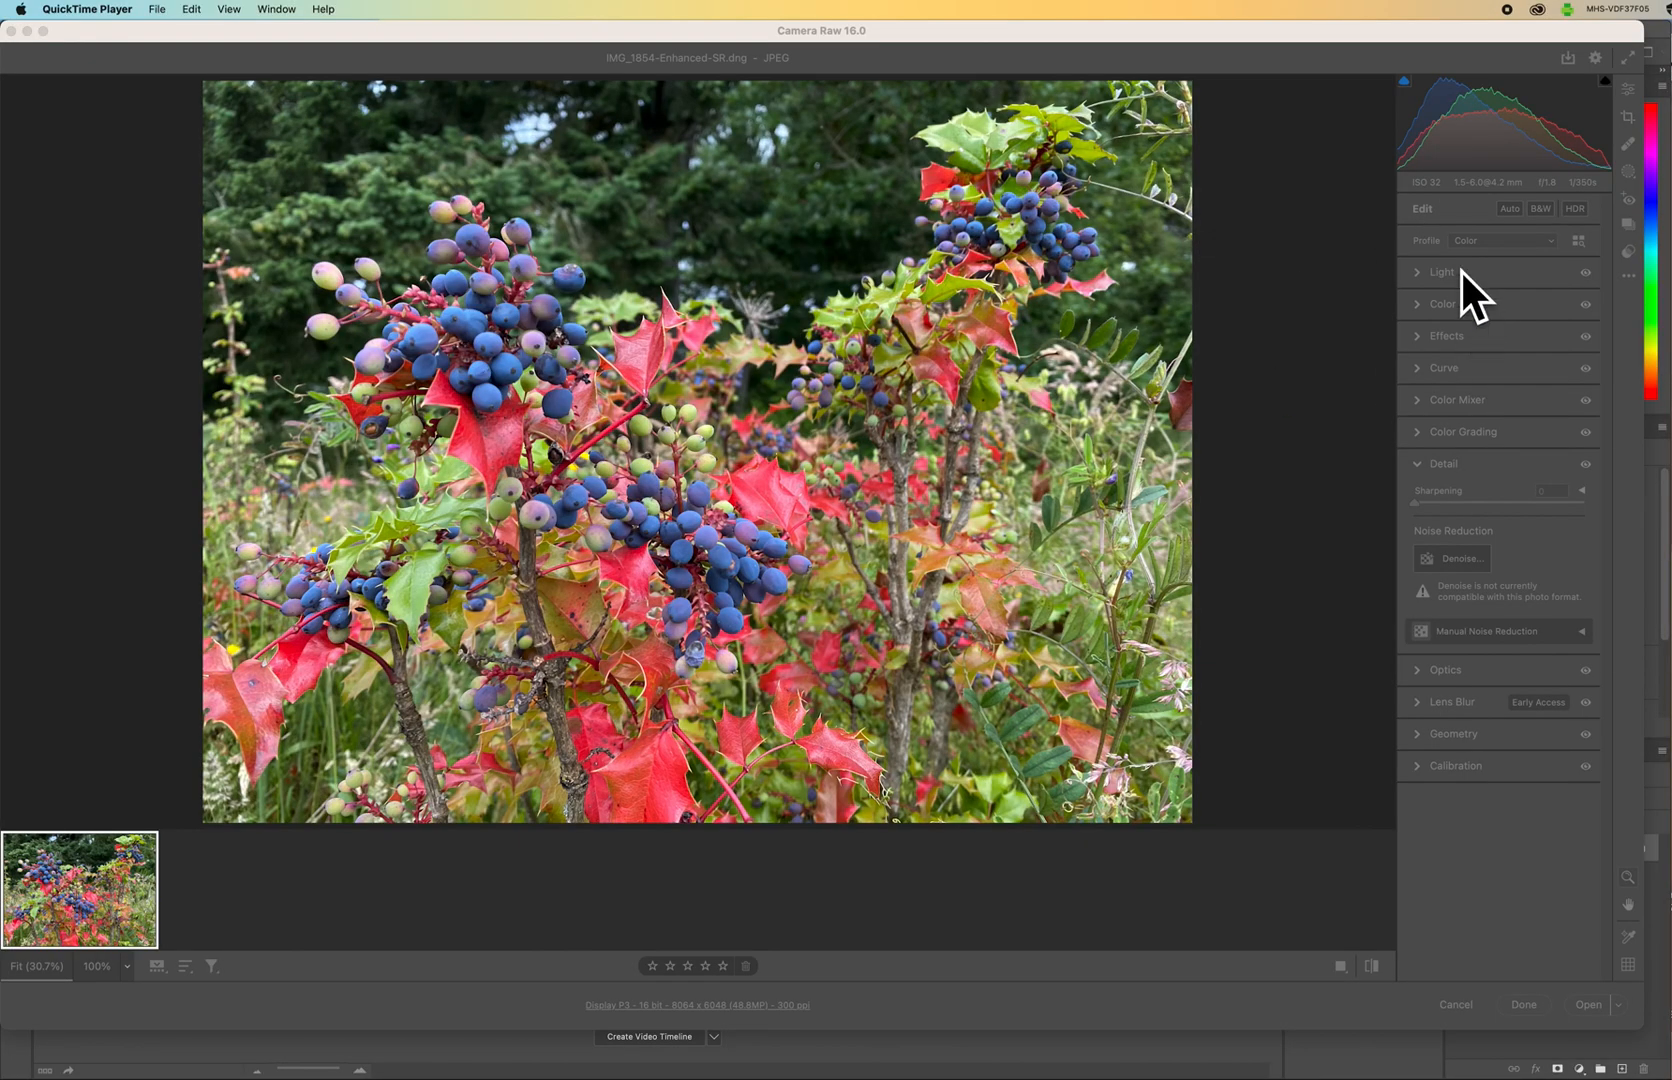
Set the berry photo's exposure to -0.25 and its contrast to -4 in Camera Raw.
{"action": "left_click", "coordinate": [1418, 276]}
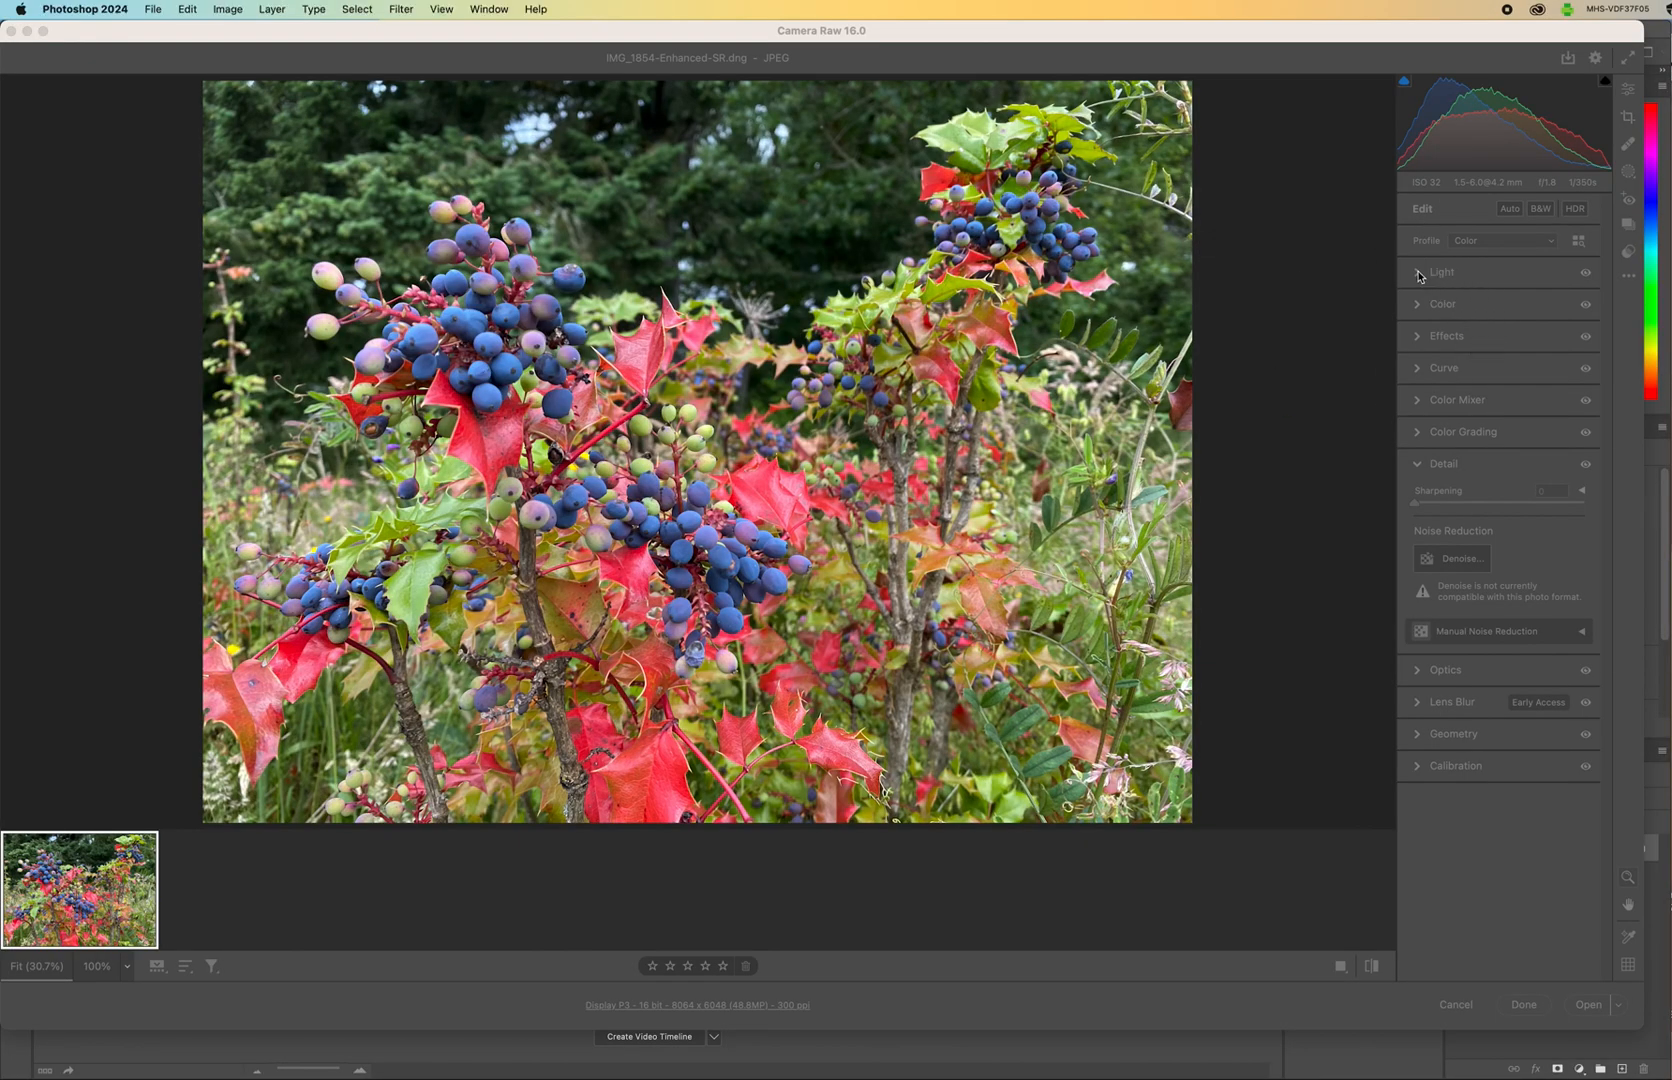
{"action": "left_click_drag", "start_coordinate": [1499, 311], "coordinate": [1495, 311]}
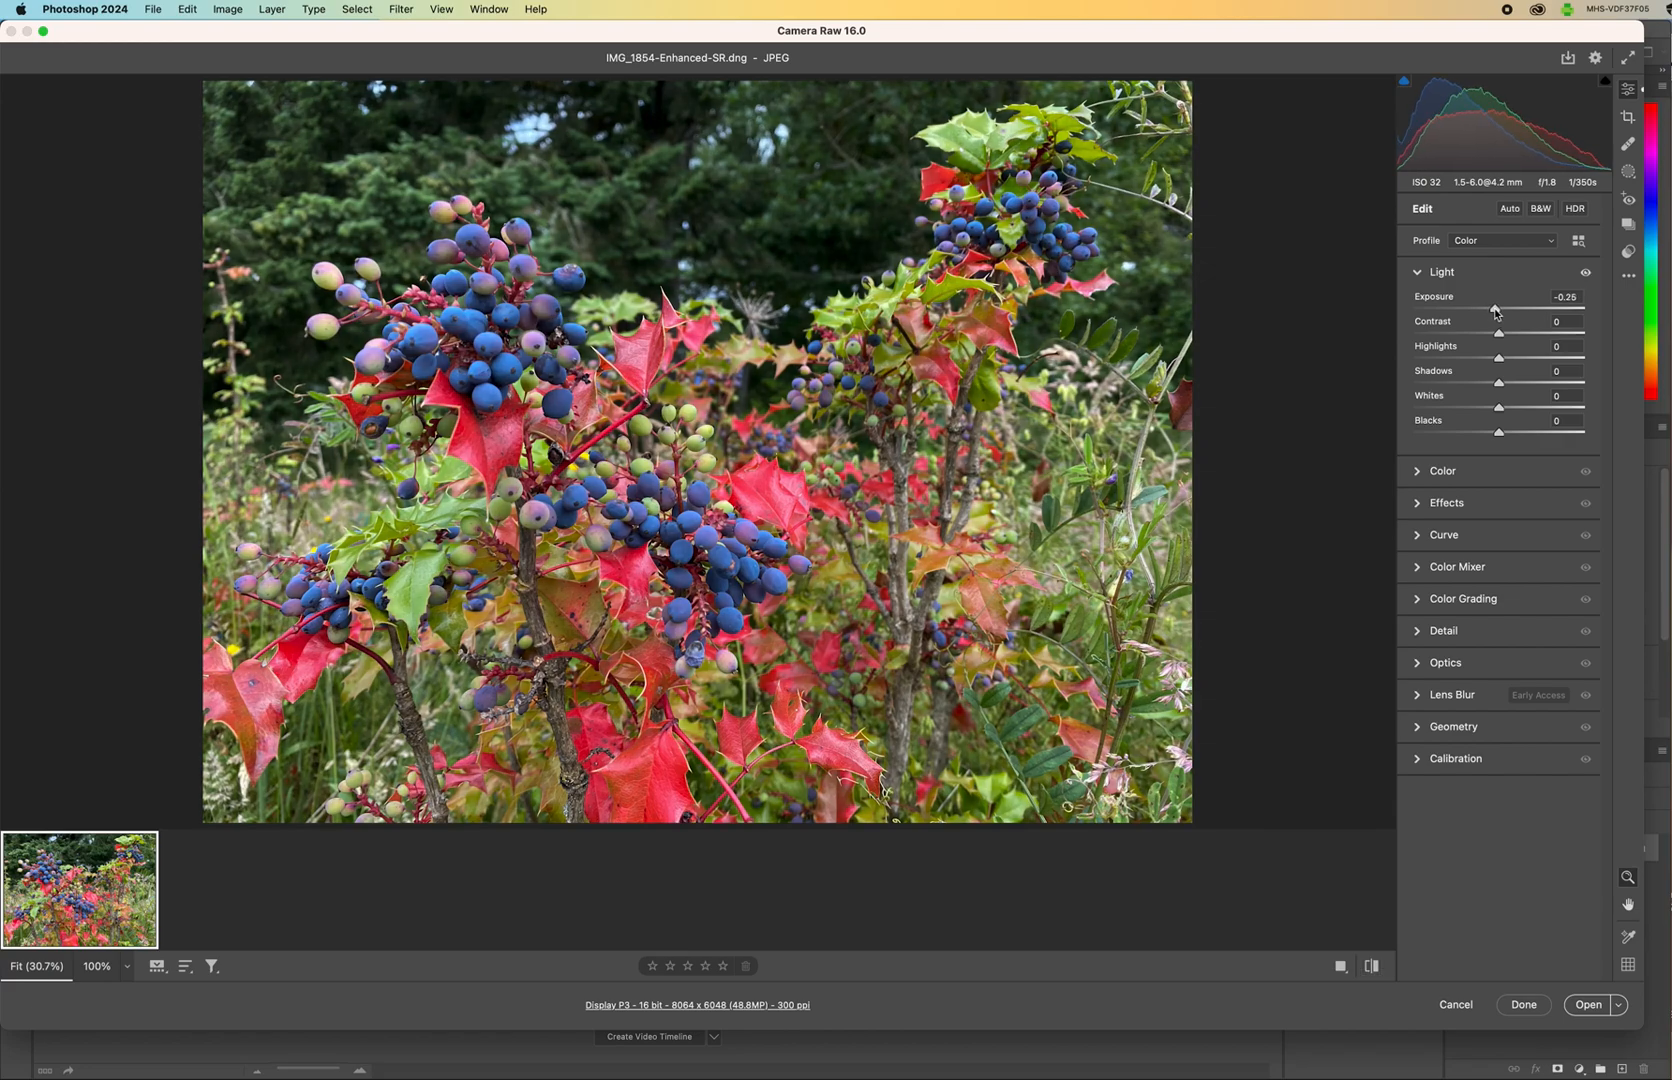
{"action": "left_click_drag", "start_coordinate": [1498, 342], "coordinate": [1495, 340]}
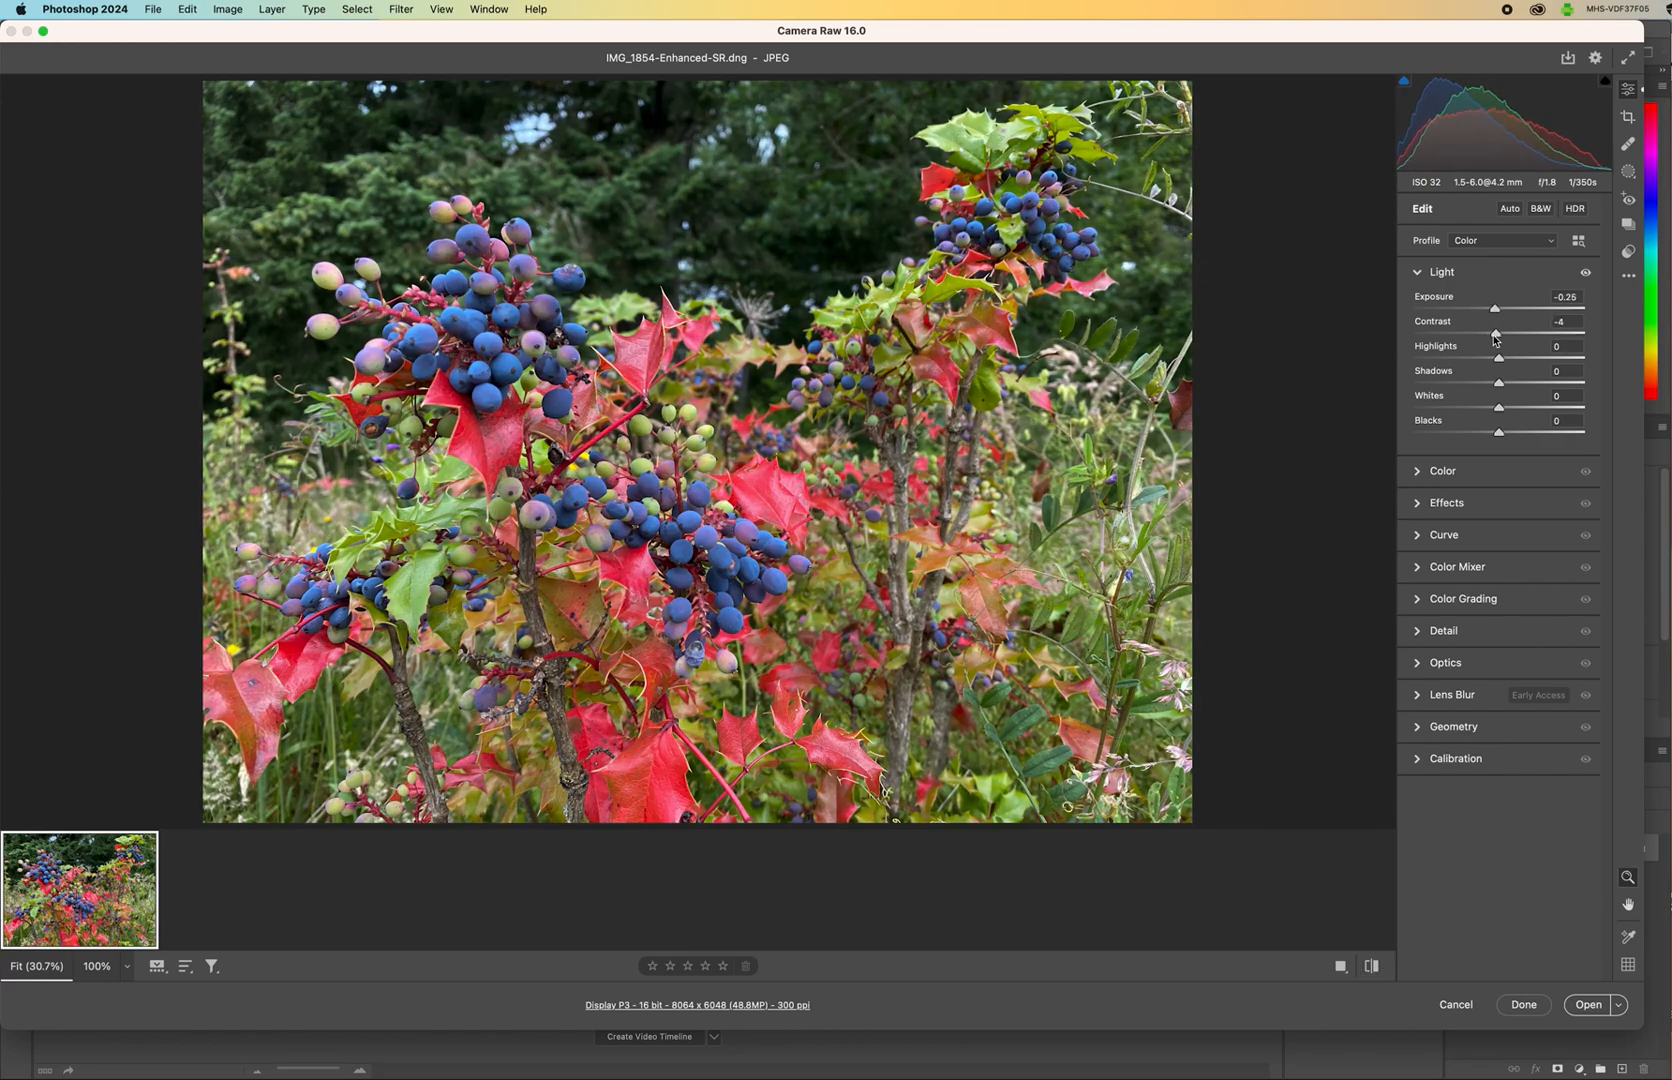
{"action": "left_click", "coordinate": [1418, 273]}
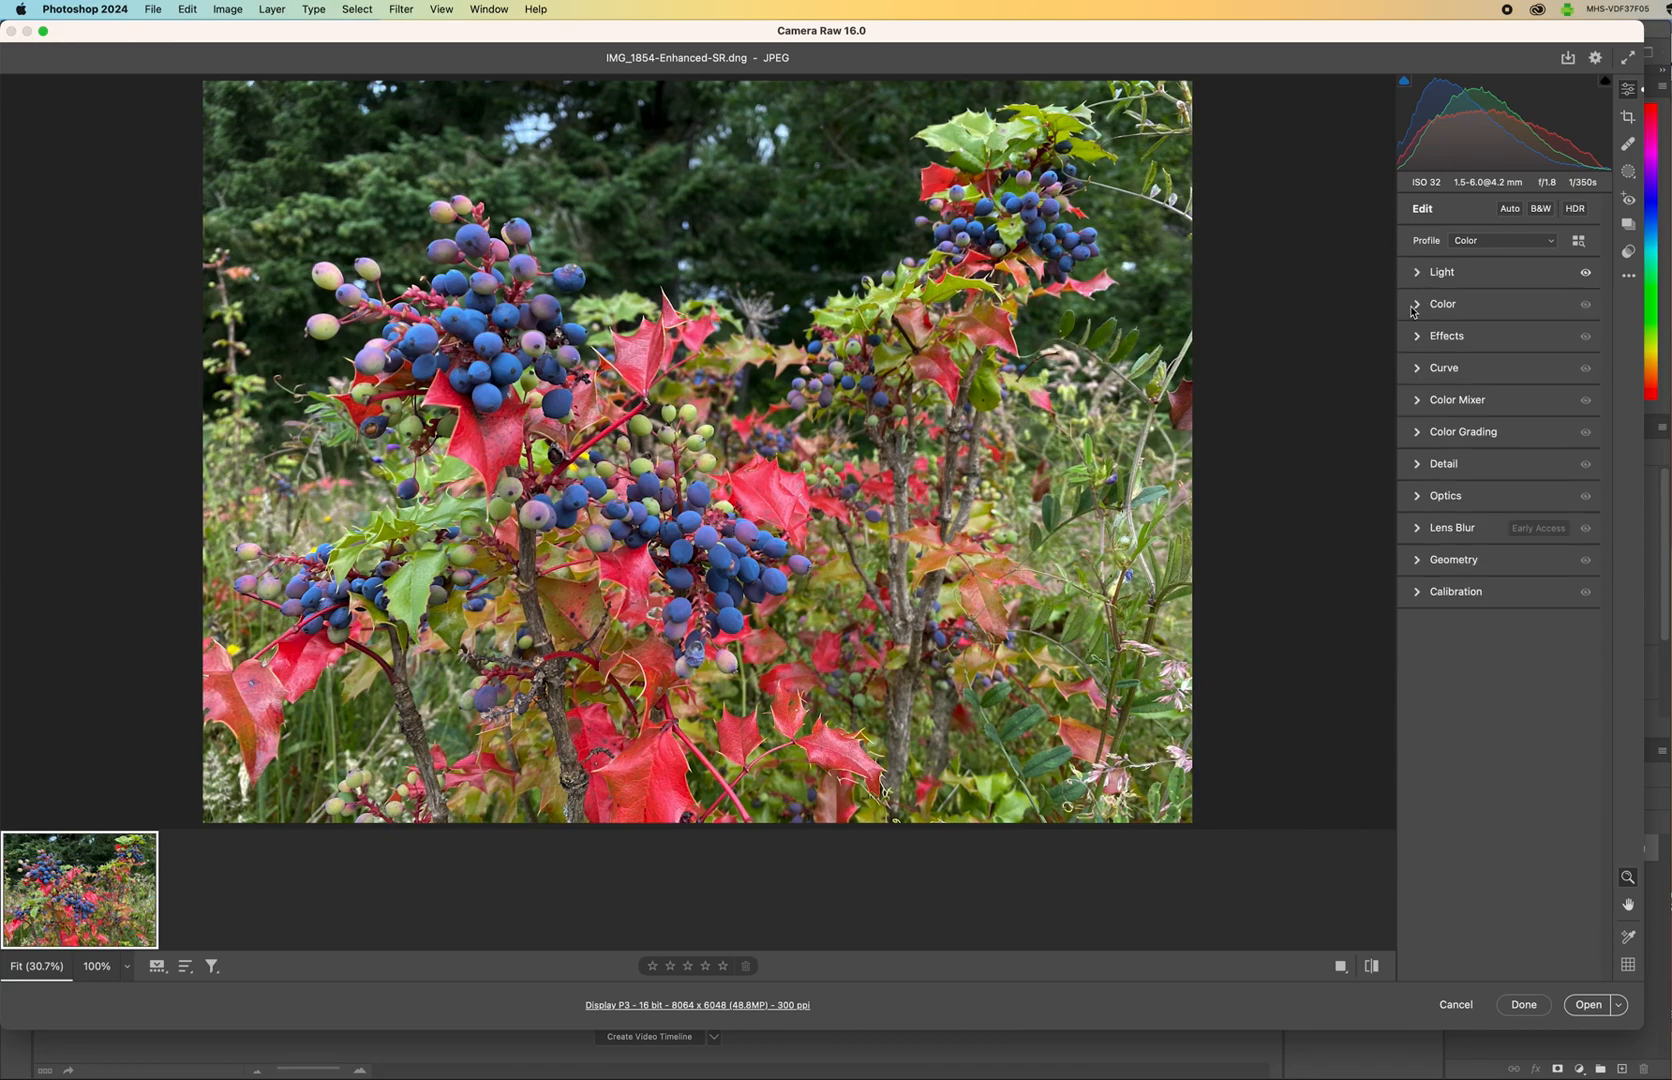
Fine-tune the berry photo's color temperature and tint.
{"action": "left_click", "coordinate": [1414, 306]}
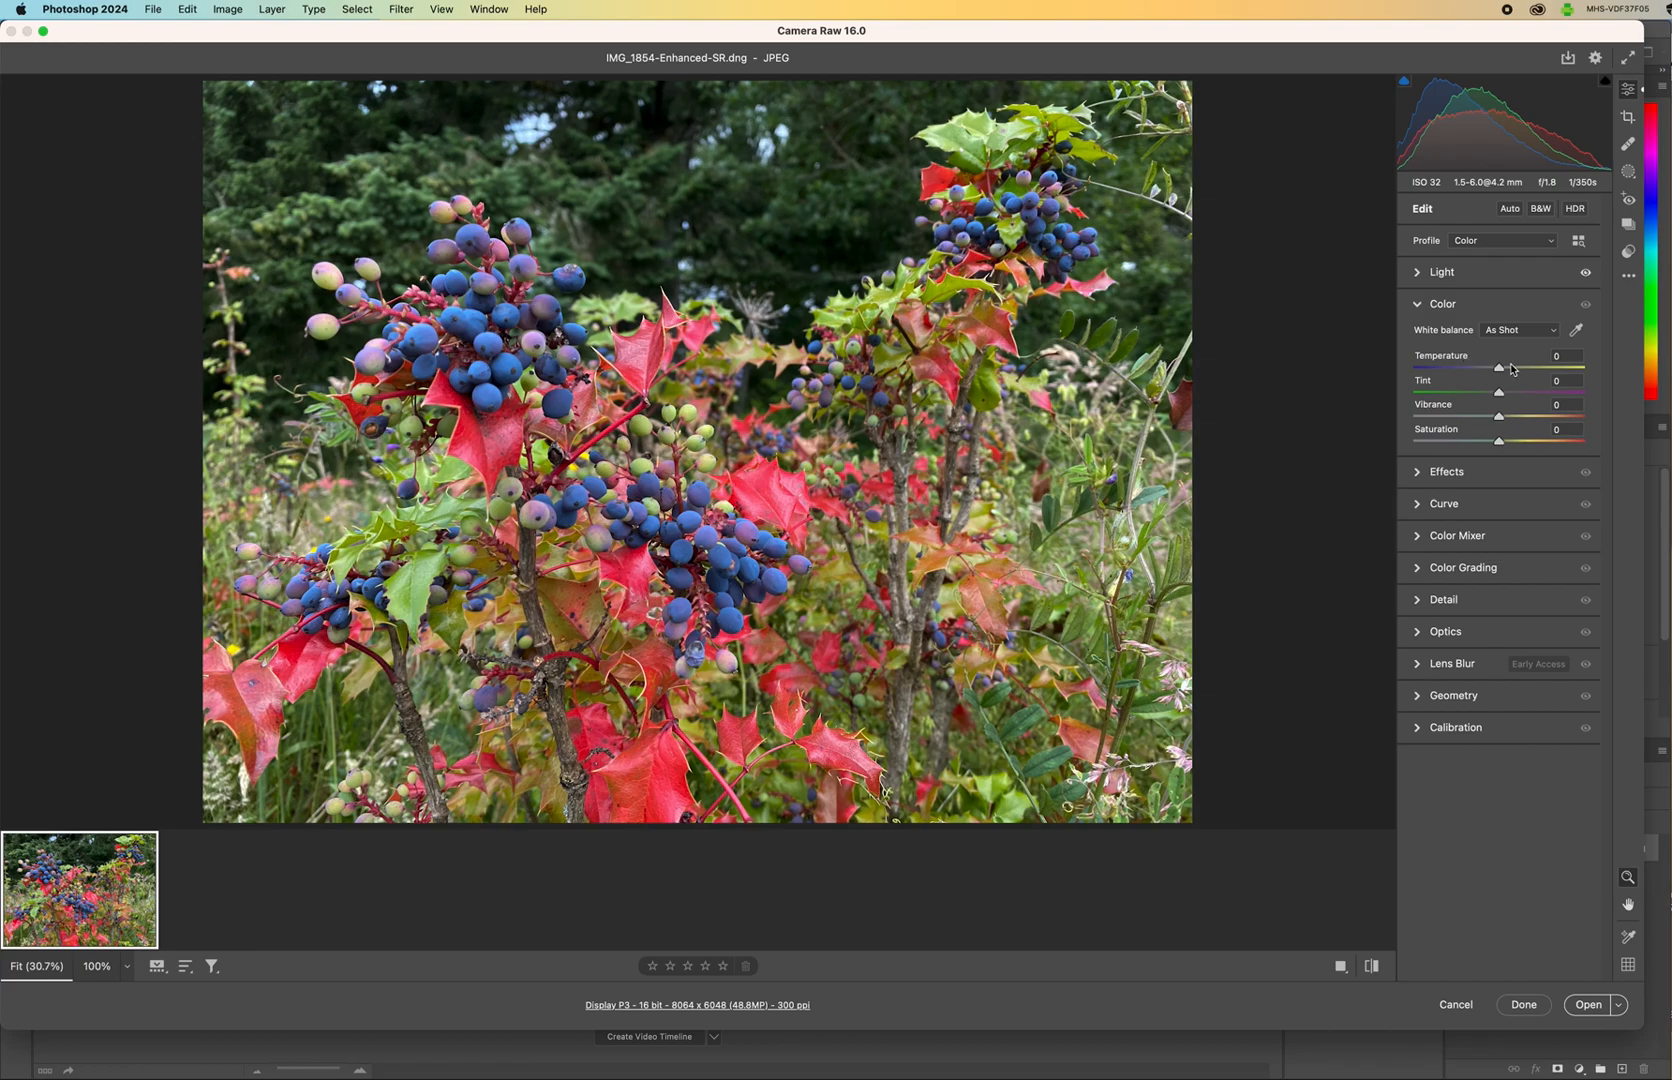
{"action": "mouse_move", "coordinate": [1500, 398]}
{"action": "left_mouse_down"}
{"action": "mouse_move", "coordinate": [1479, 370]}
{"action": "mouse_move", "coordinate": [1499, 368]}
{"action": "left_mouse_up"}
{"action": "left_click", "coordinate": [1415, 305]}
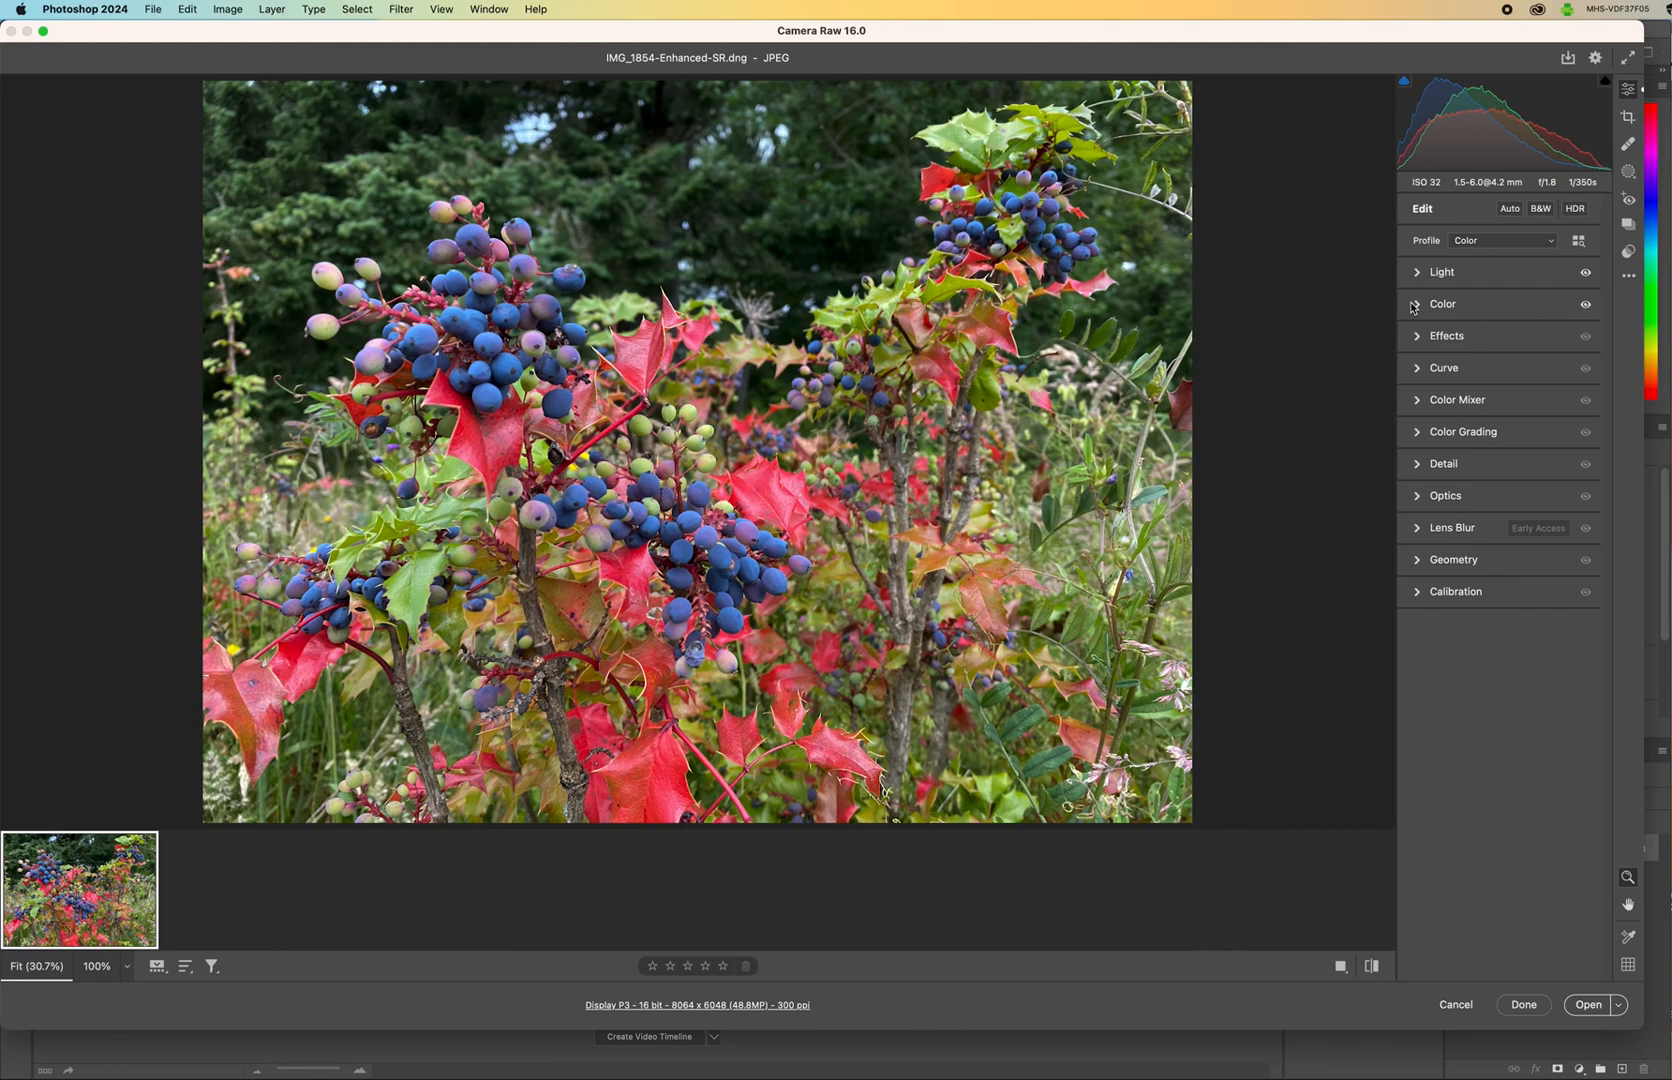
In the Color Mixer's HSL mode, set the Reds hue to -2 and the Reds saturation to +17.
{"action": "left_click", "coordinate": [1419, 402]}
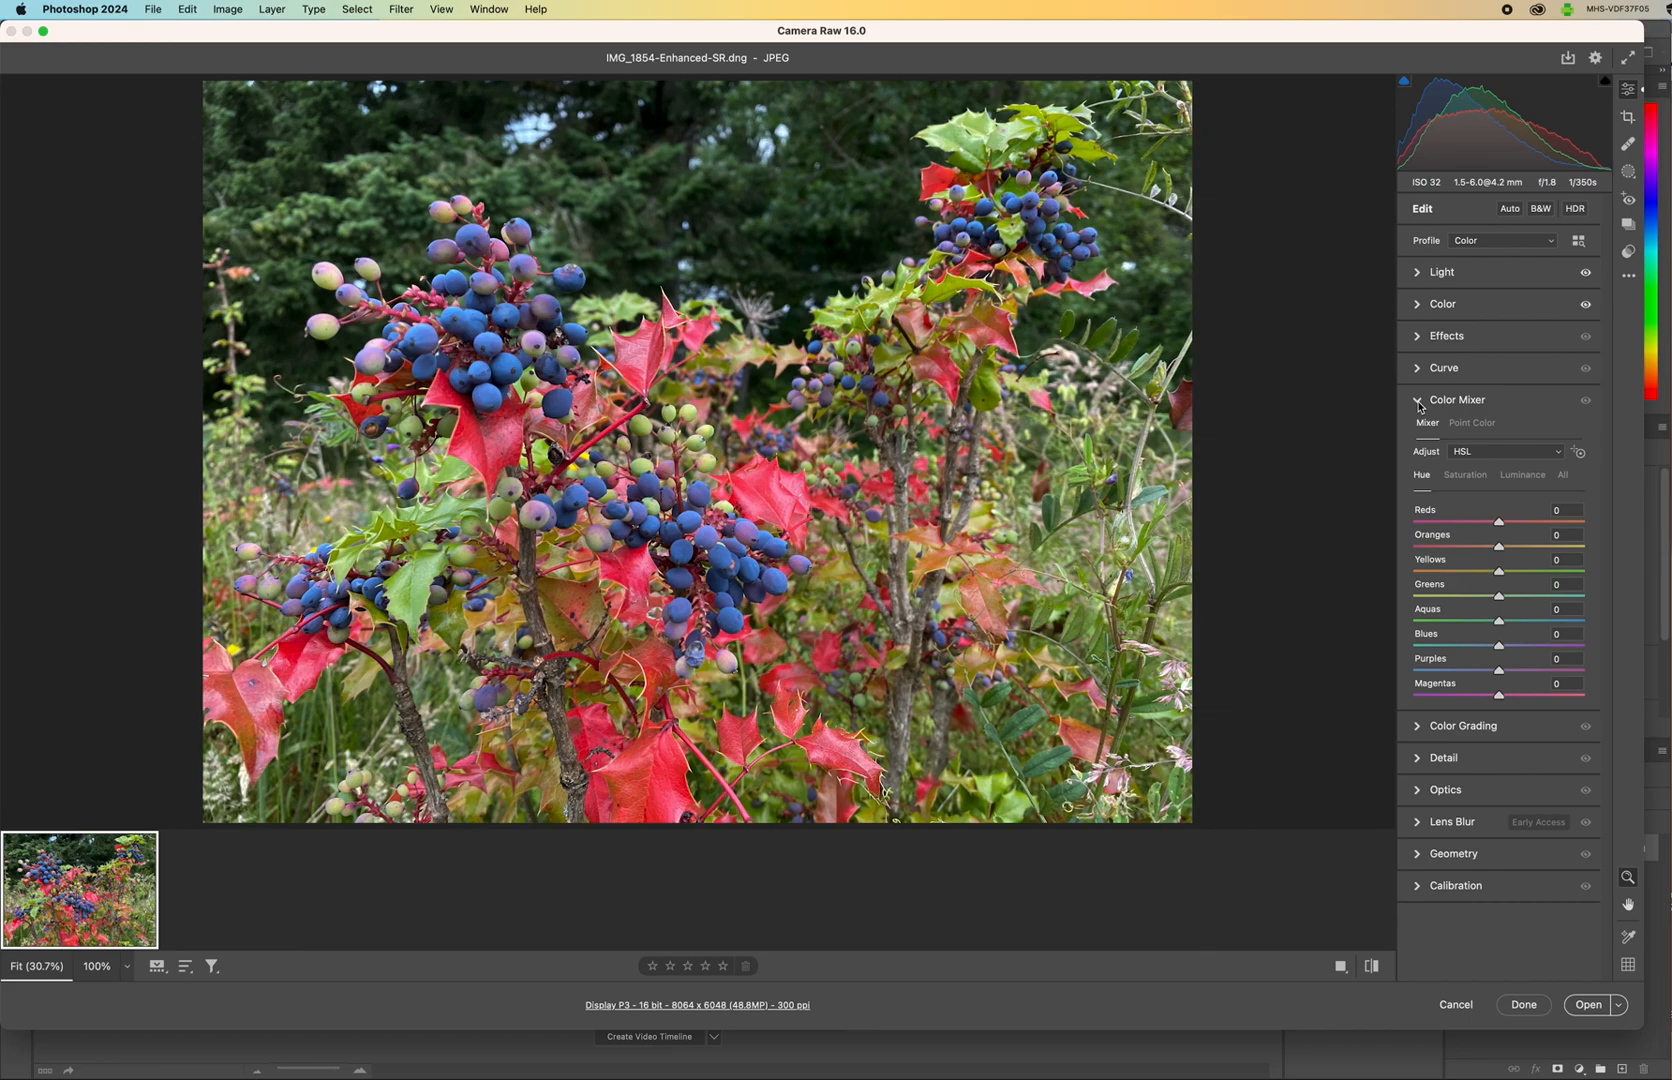
{"action": "left_click", "coordinate": [1527, 452]}
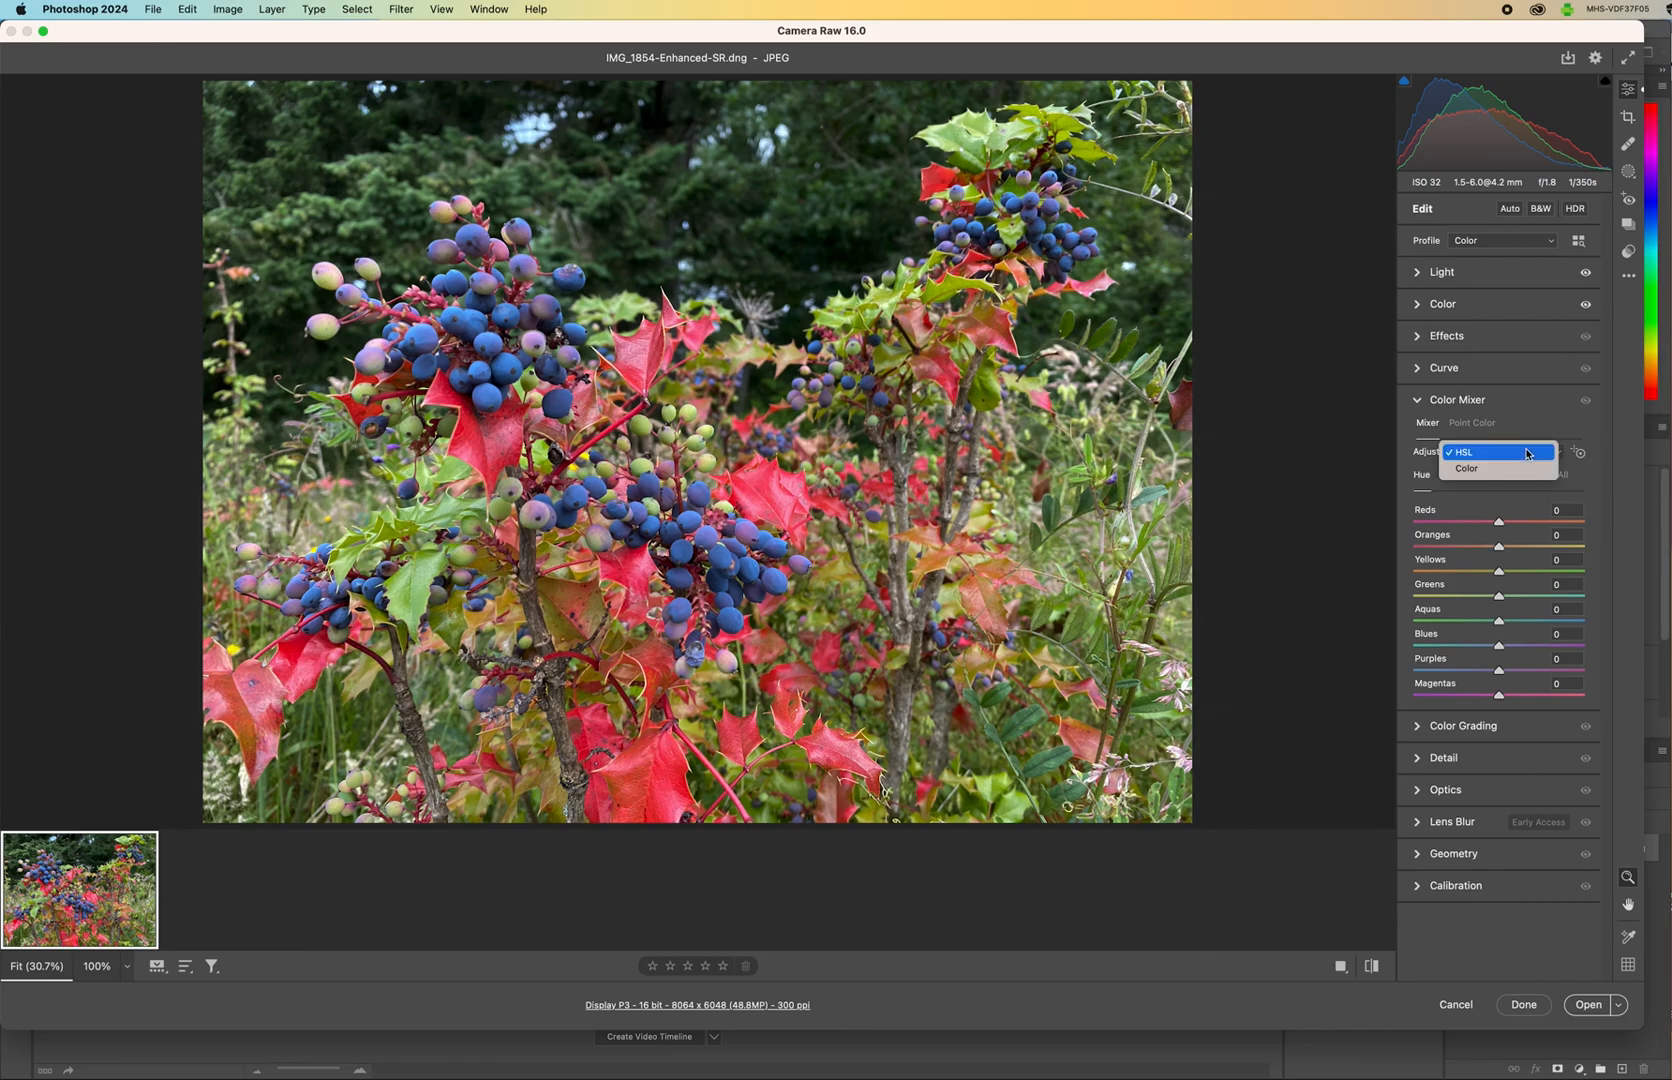
{"action": "left_click", "coordinate": [1528, 452]}
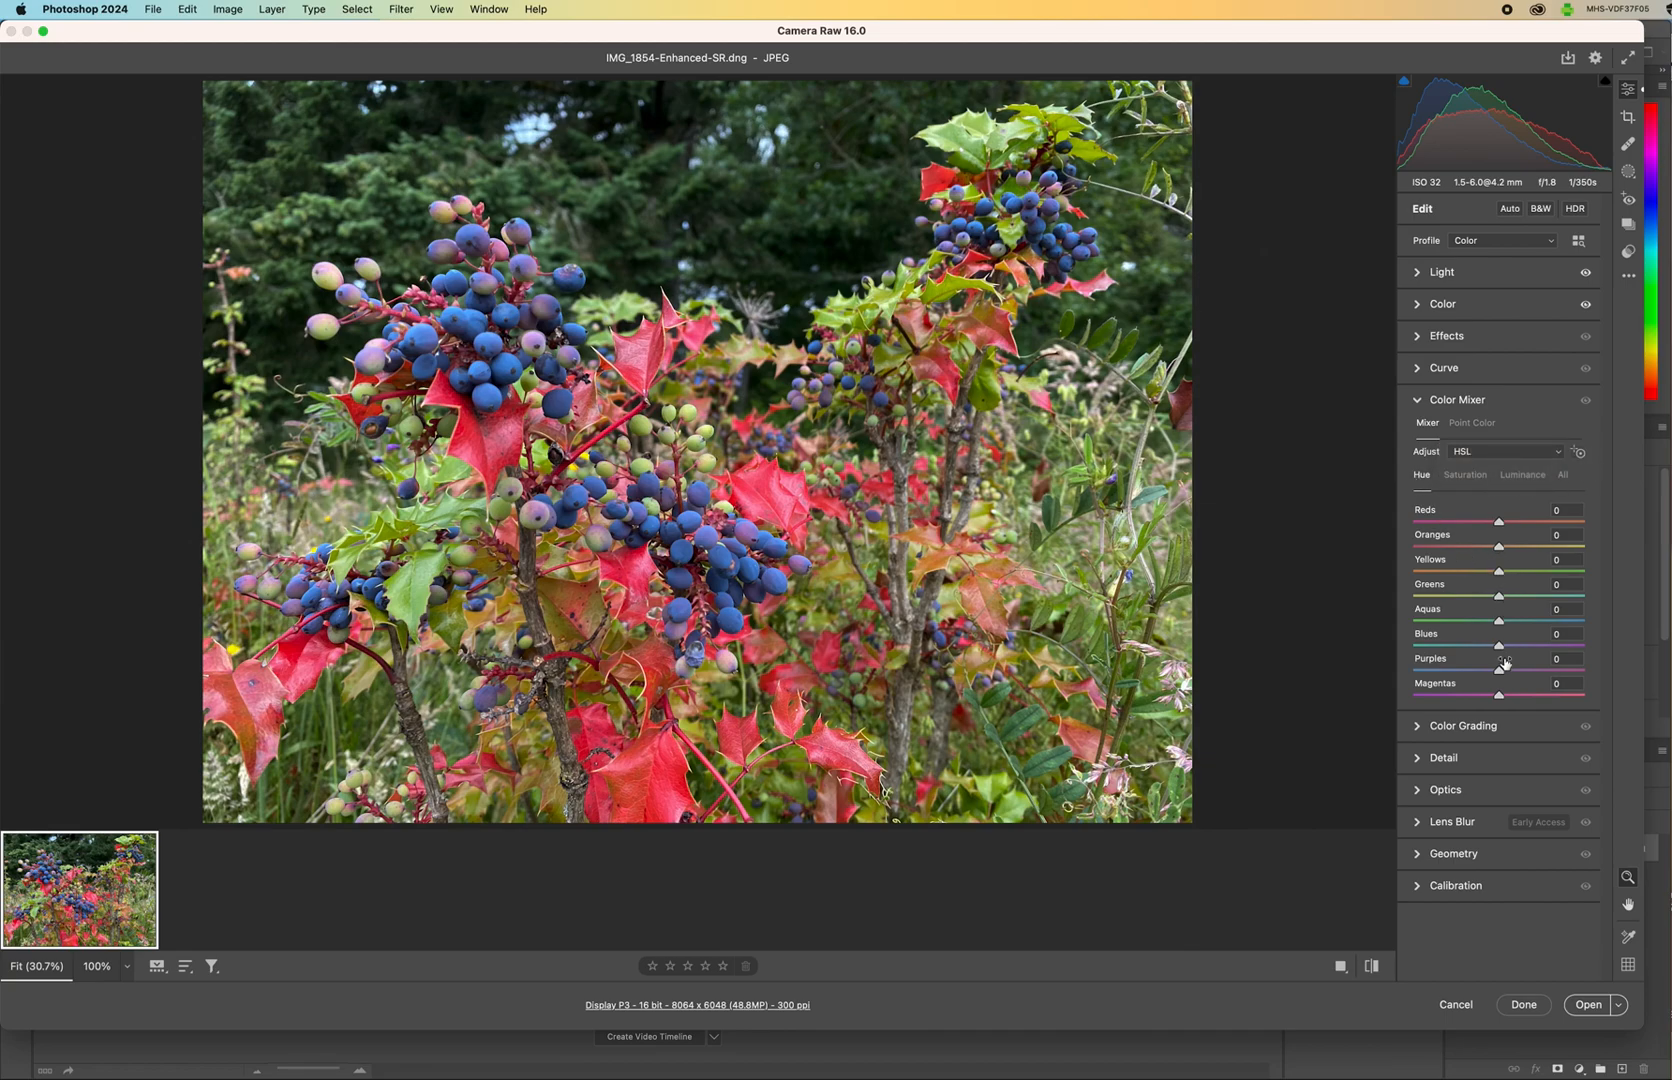
{"action": "mouse_move", "coordinate": [1500, 521]}
{"action": "left_mouse_down"}
{"action": "mouse_move", "coordinate": [1414, 530]}
{"action": "mouse_move", "coordinate": [1664, 532]}
{"action": "mouse_move", "coordinate": [1498, 540]}
{"action": "left_mouse_up"}
{"action": "left_click", "coordinate": [1472, 478]}
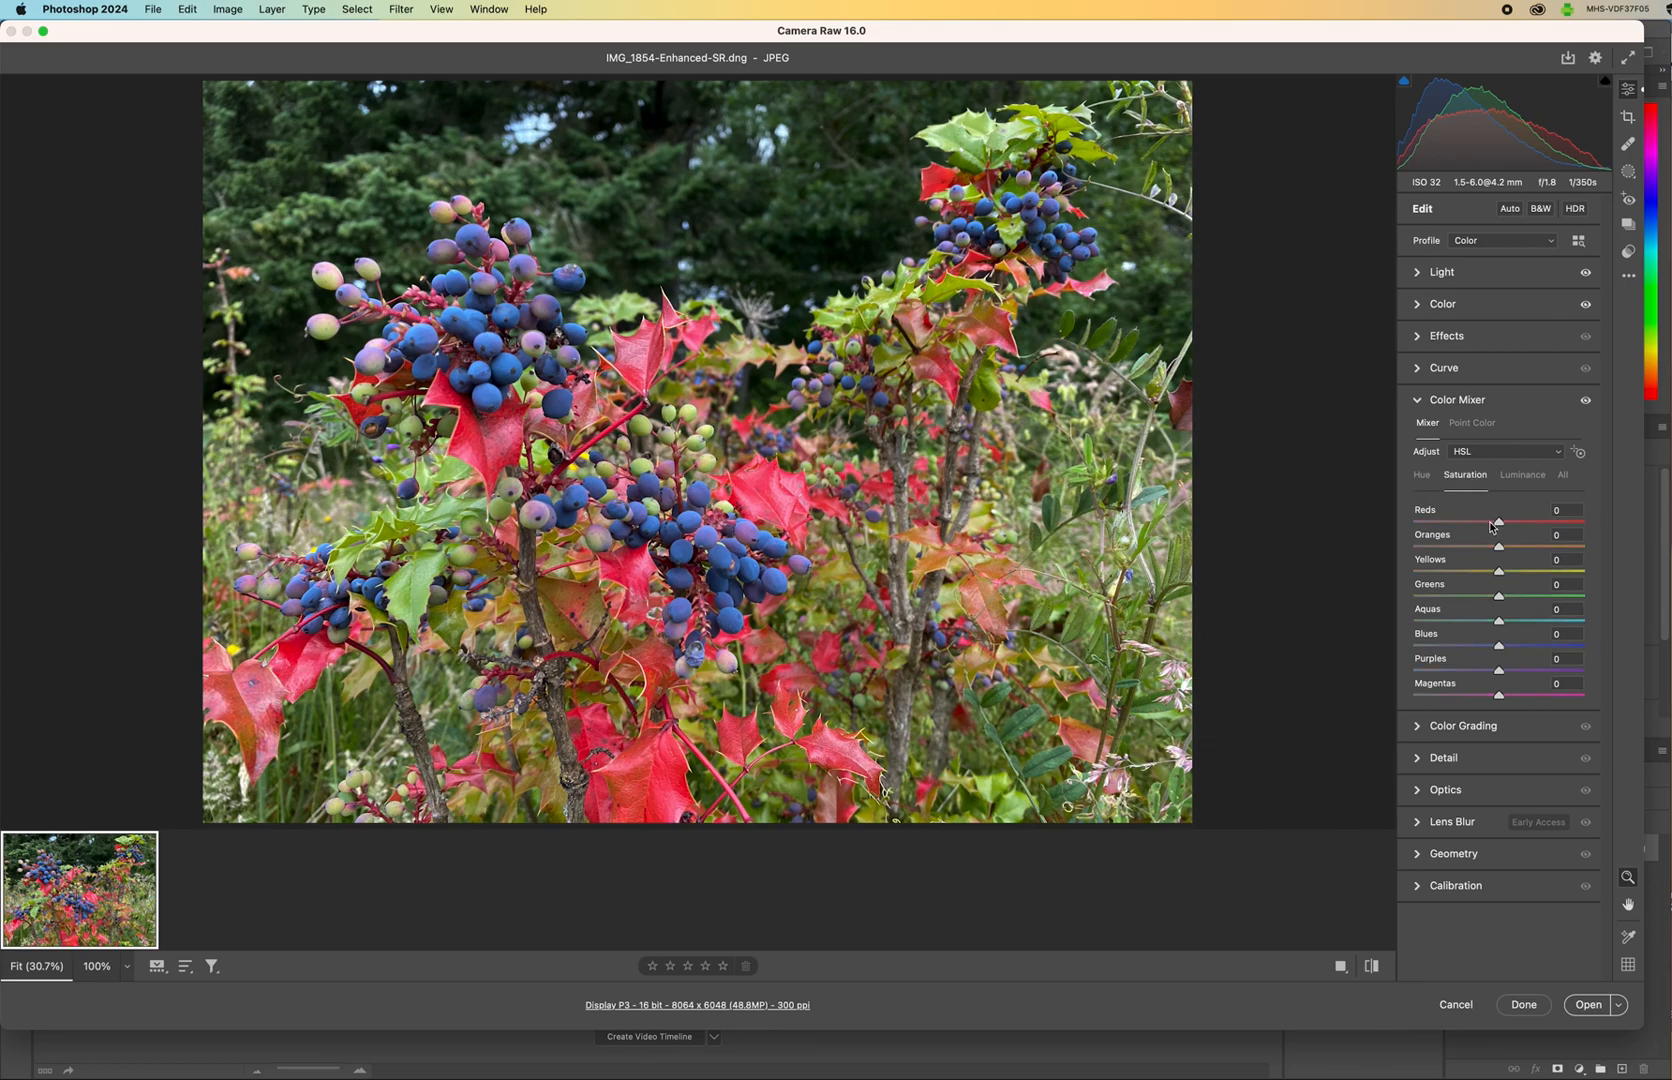
{"action": "mouse_move", "coordinate": [1494, 523]}
{"action": "left_mouse_down"}
{"action": "mouse_move", "coordinate": [1600, 530]}
{"action": "mouse_move", "coordinate": [1512, 533]}
{"action": "left_mouse_up"}
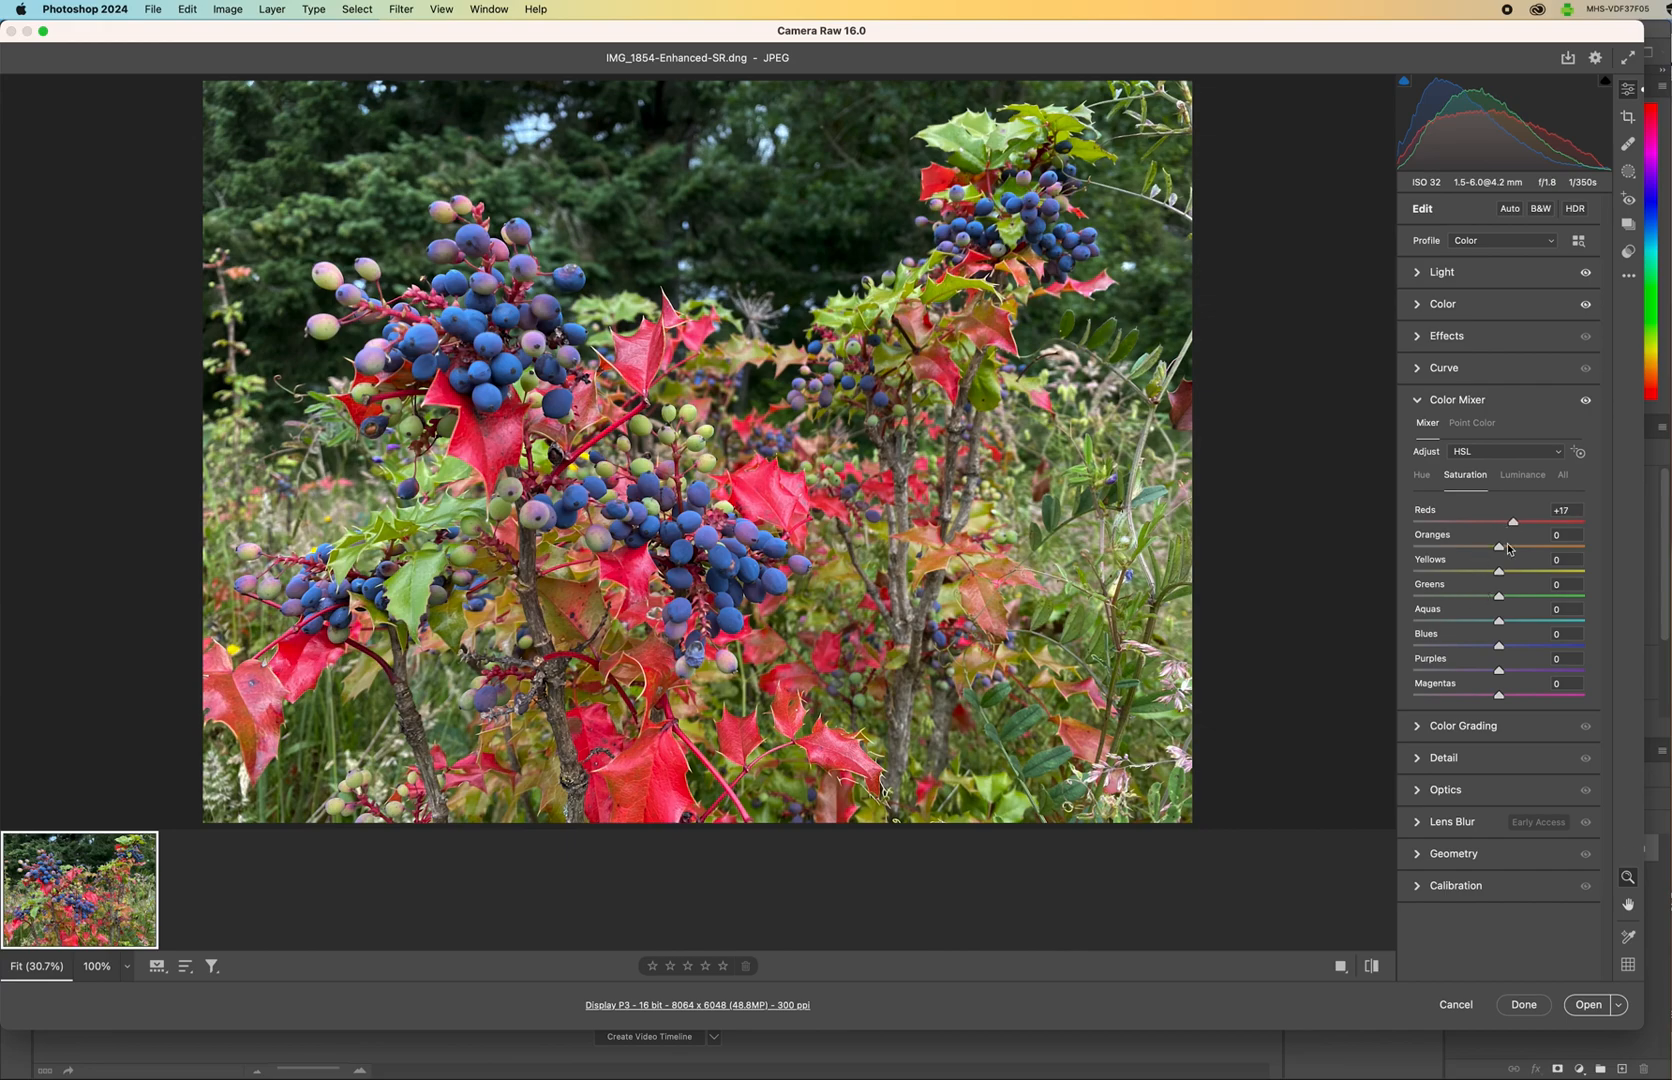
Raise the luminance of the Reds to +15.
{"action": "left_click", "coordinate": [1527, 478]}
{"action": "left_click_drag", "start_coordinate": [1509, 528], "coordinate": [1522, 526]}
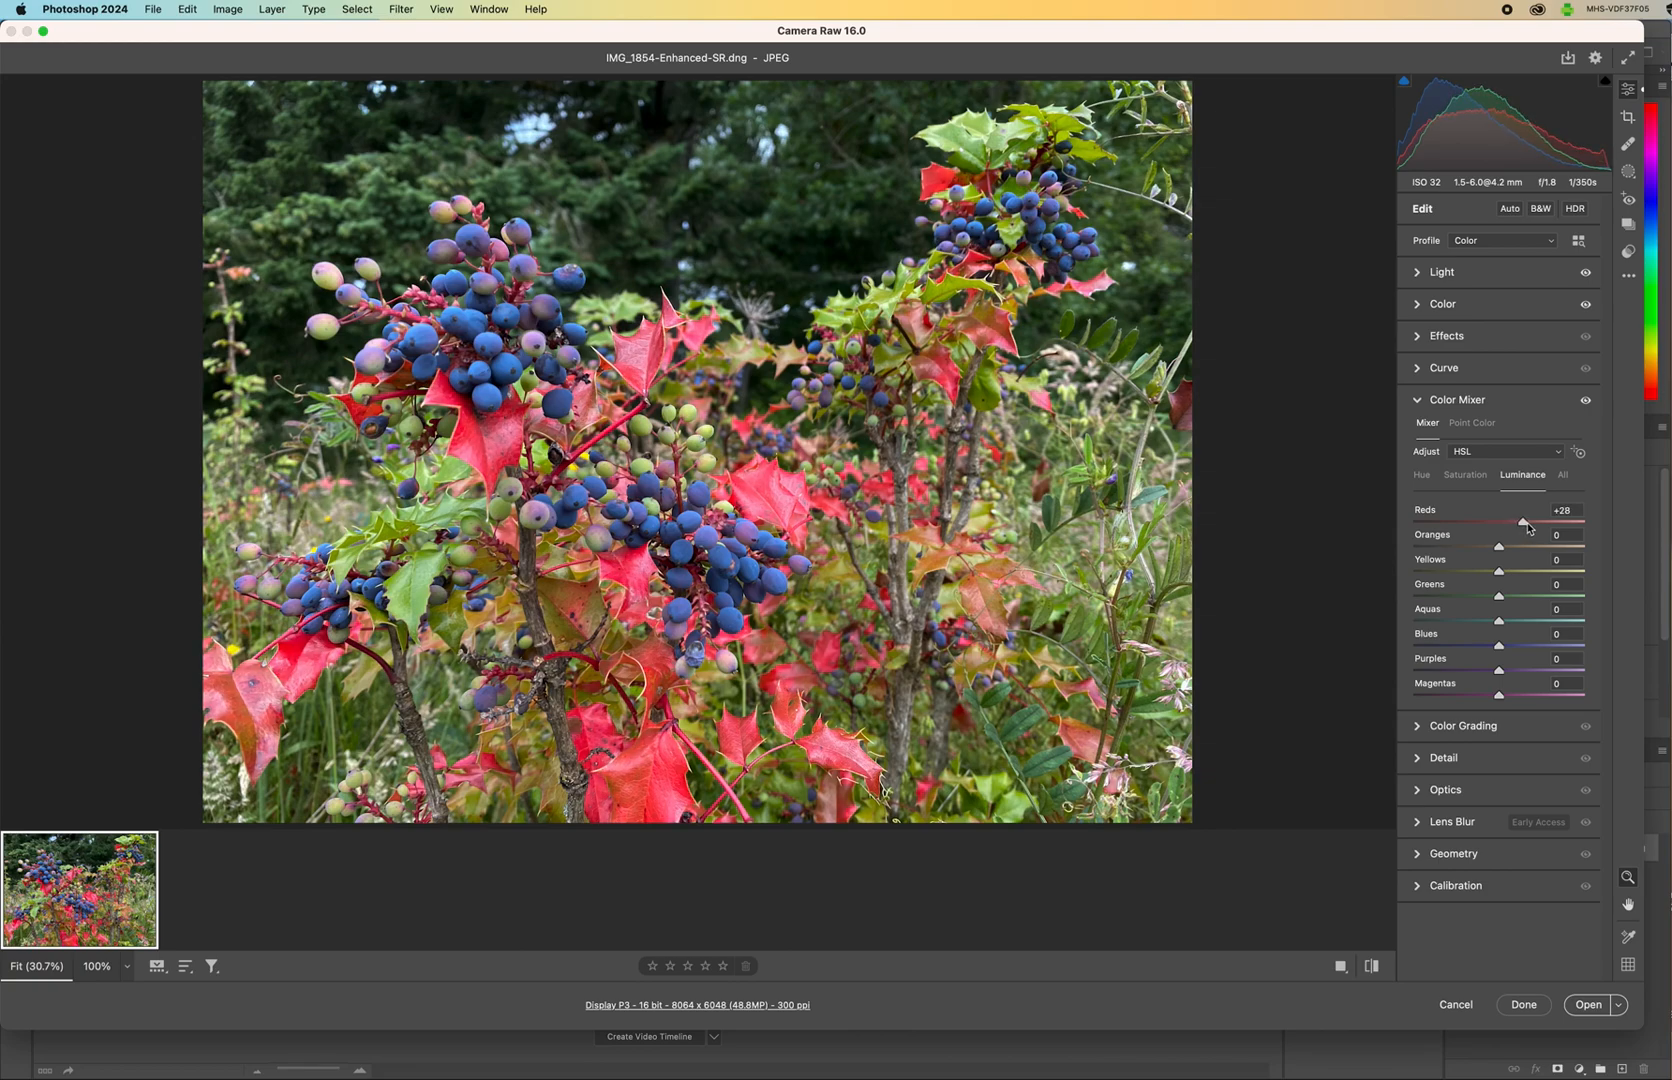
{"action": "mouse_move", "coordinate": [1535, 528]}
{"action": "left_mouse_down"}
{"action": "mouse_move", "coordinate": [1416, 528]}
{"action": "mouse_move", "coordinate": [1514, 533]}
{"action": "left_mouse_up"}
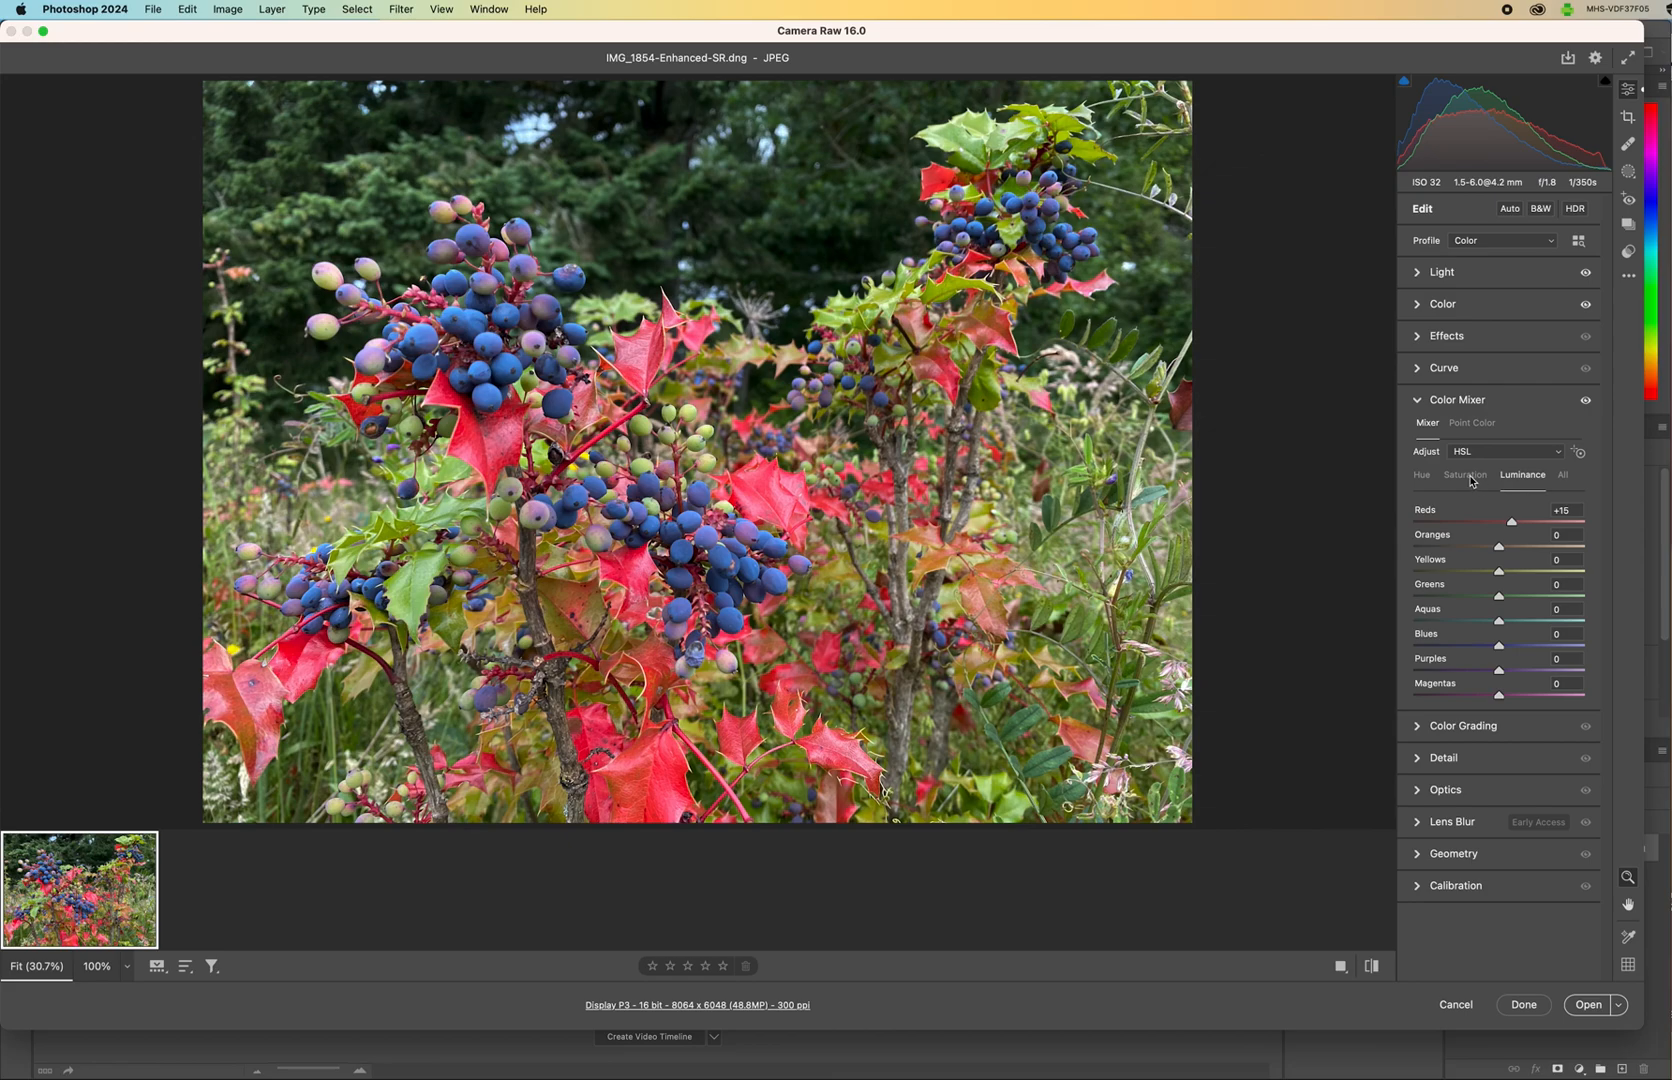
Show all HSL adjustments together and set the saturation to -51 for Greens, +38 for Blues and +23 for Purples.
{"action": "left_click", "coordinate": [1564, 476]}
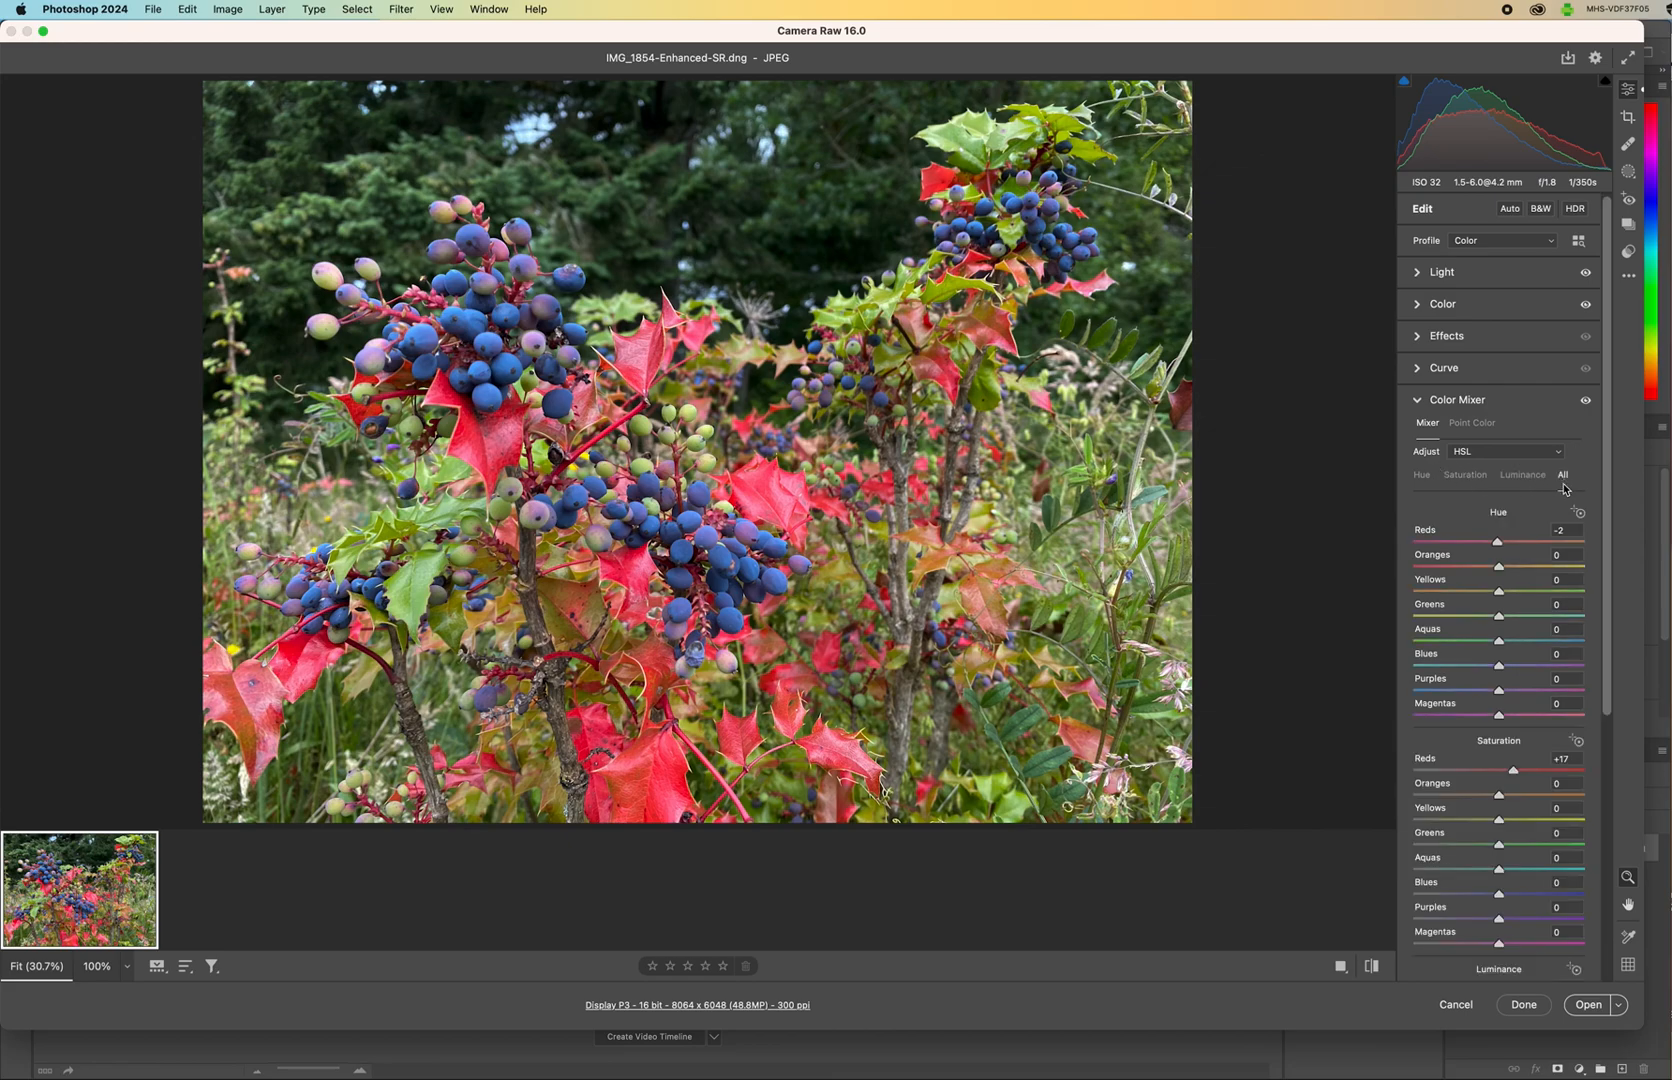
{"action": "scroll", "coordinate": [1536, 668], "scroll_direction": "down", "scroll_amount": 5}
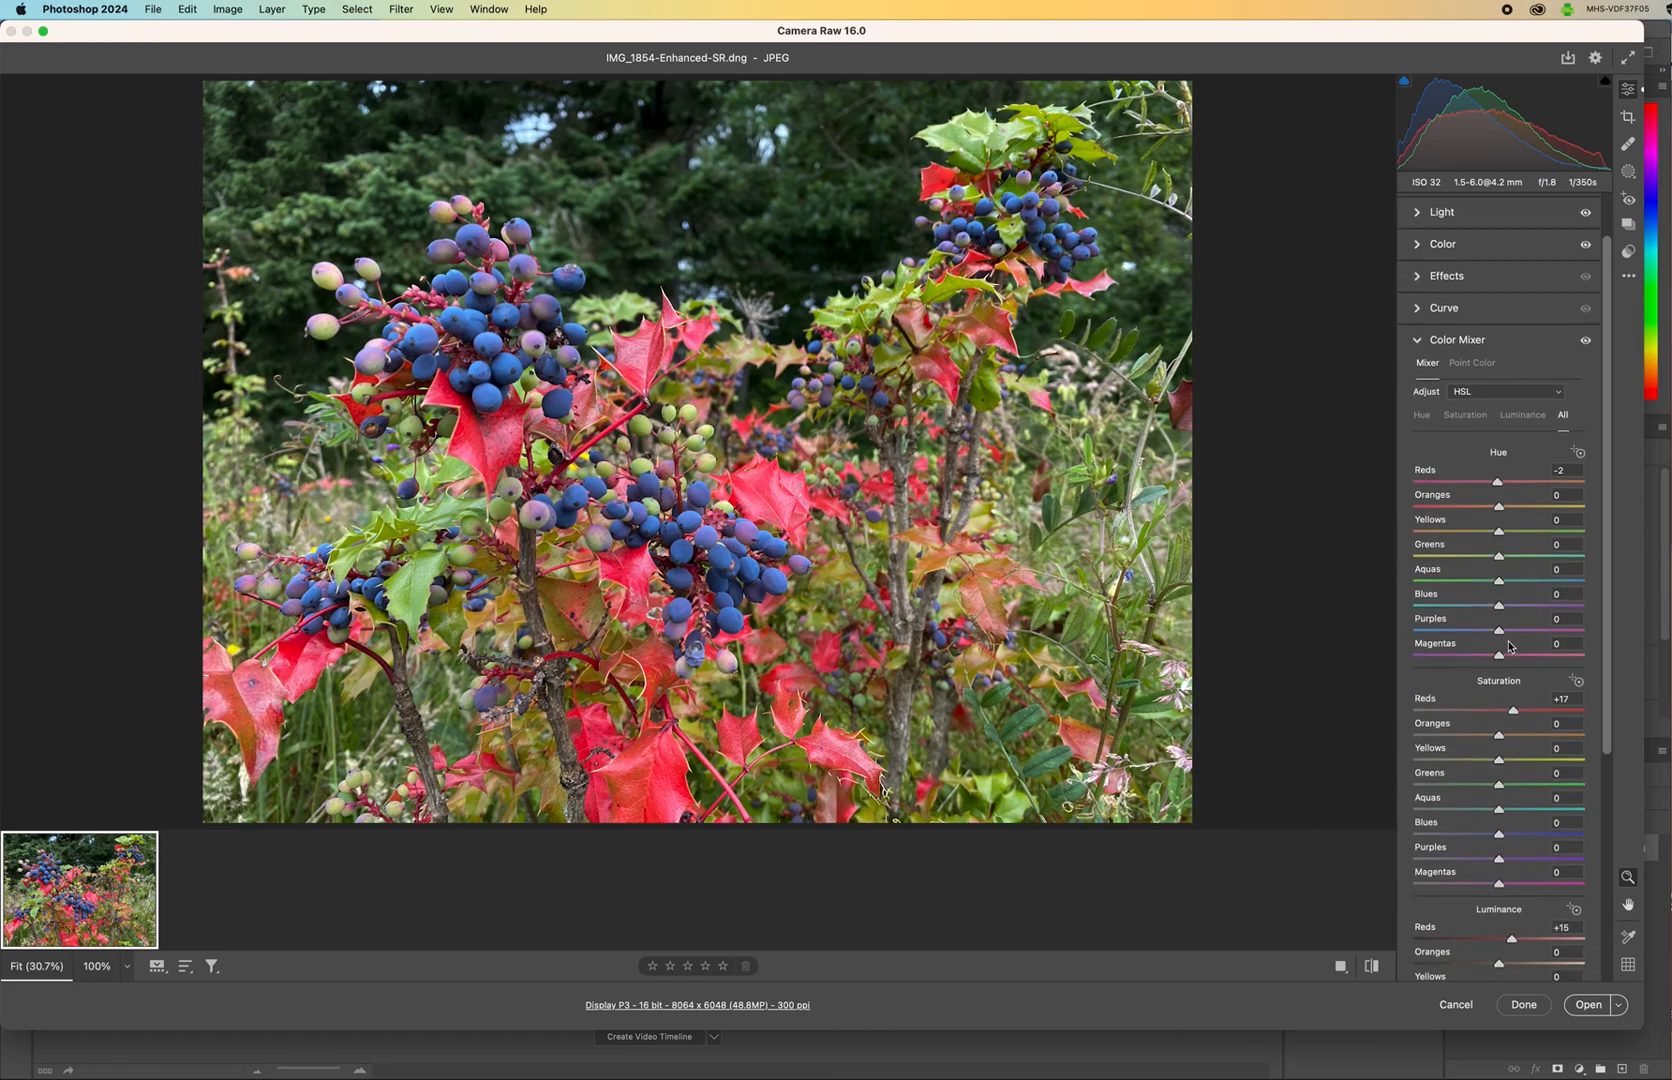
{"action": "scroll", "coordinate": [1509, 647], "scroll_direction": "down", "scroll_amount": 6}
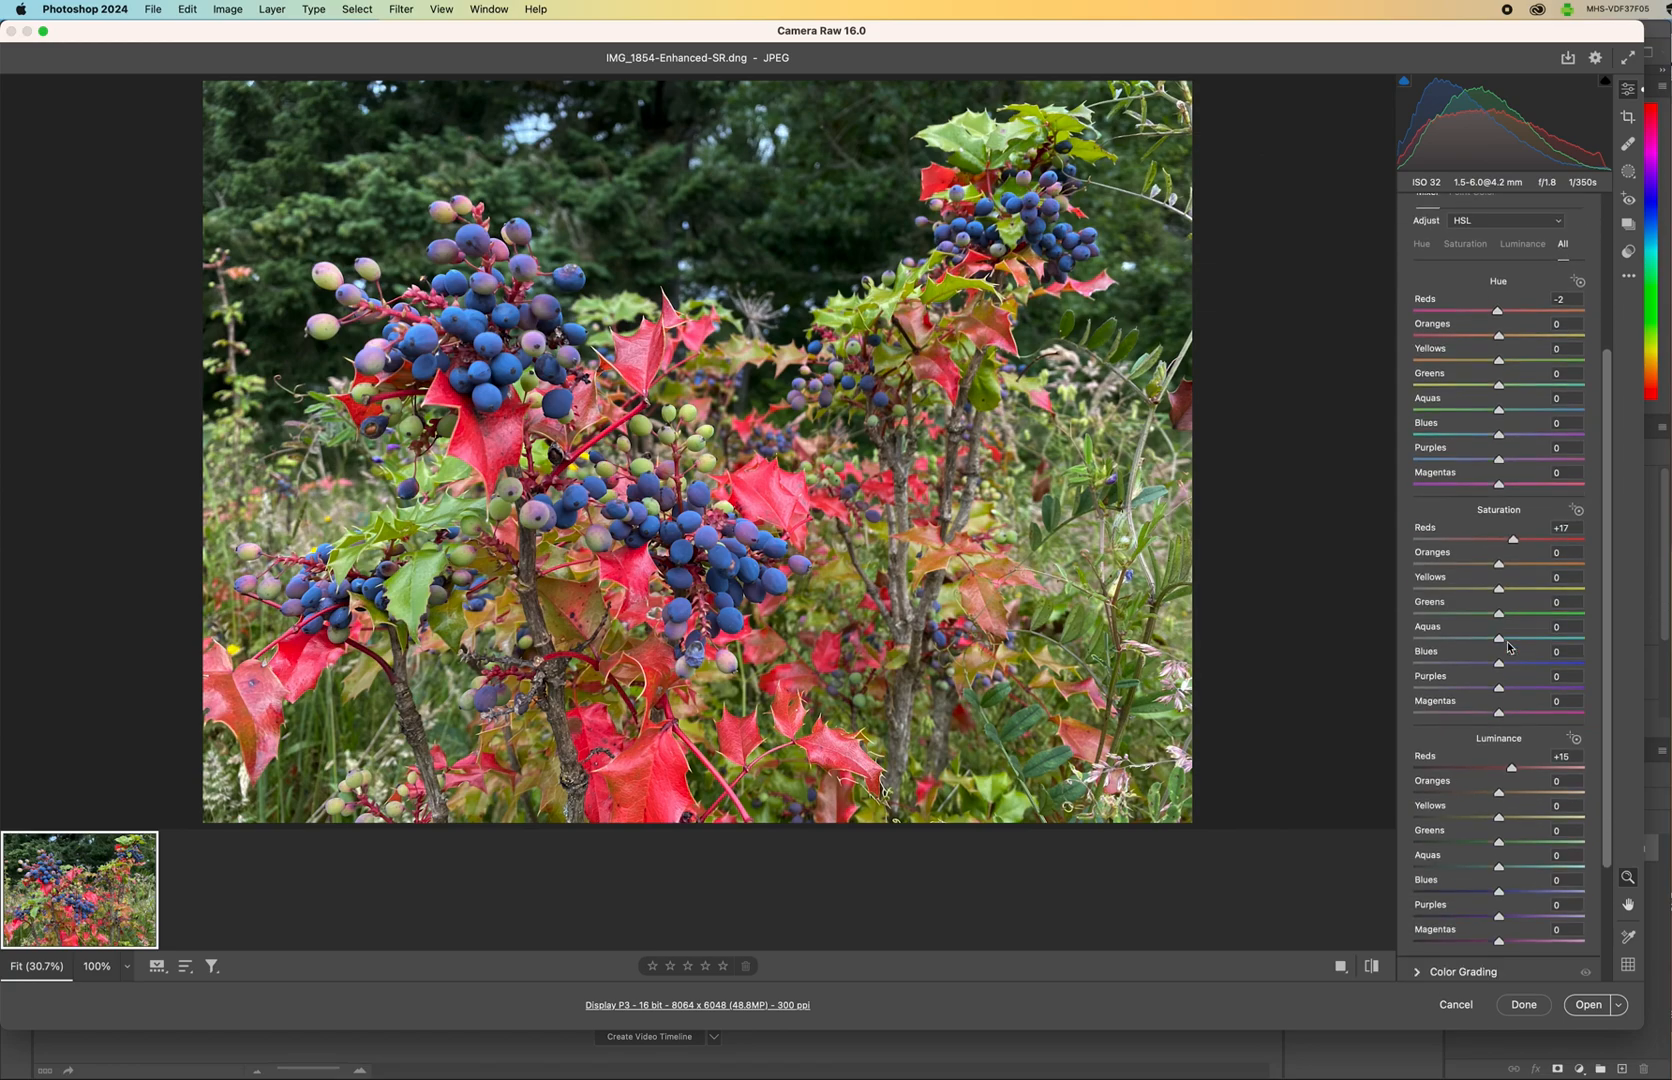
{"action": "scroll", "coordinate": [1484, 691], "scroll_direction": "down", "scroll_amount": 1}
{"action": "scroll", "coordinate": [1485, 691], "scroll_direction": "up", "scroll_amount": 1}
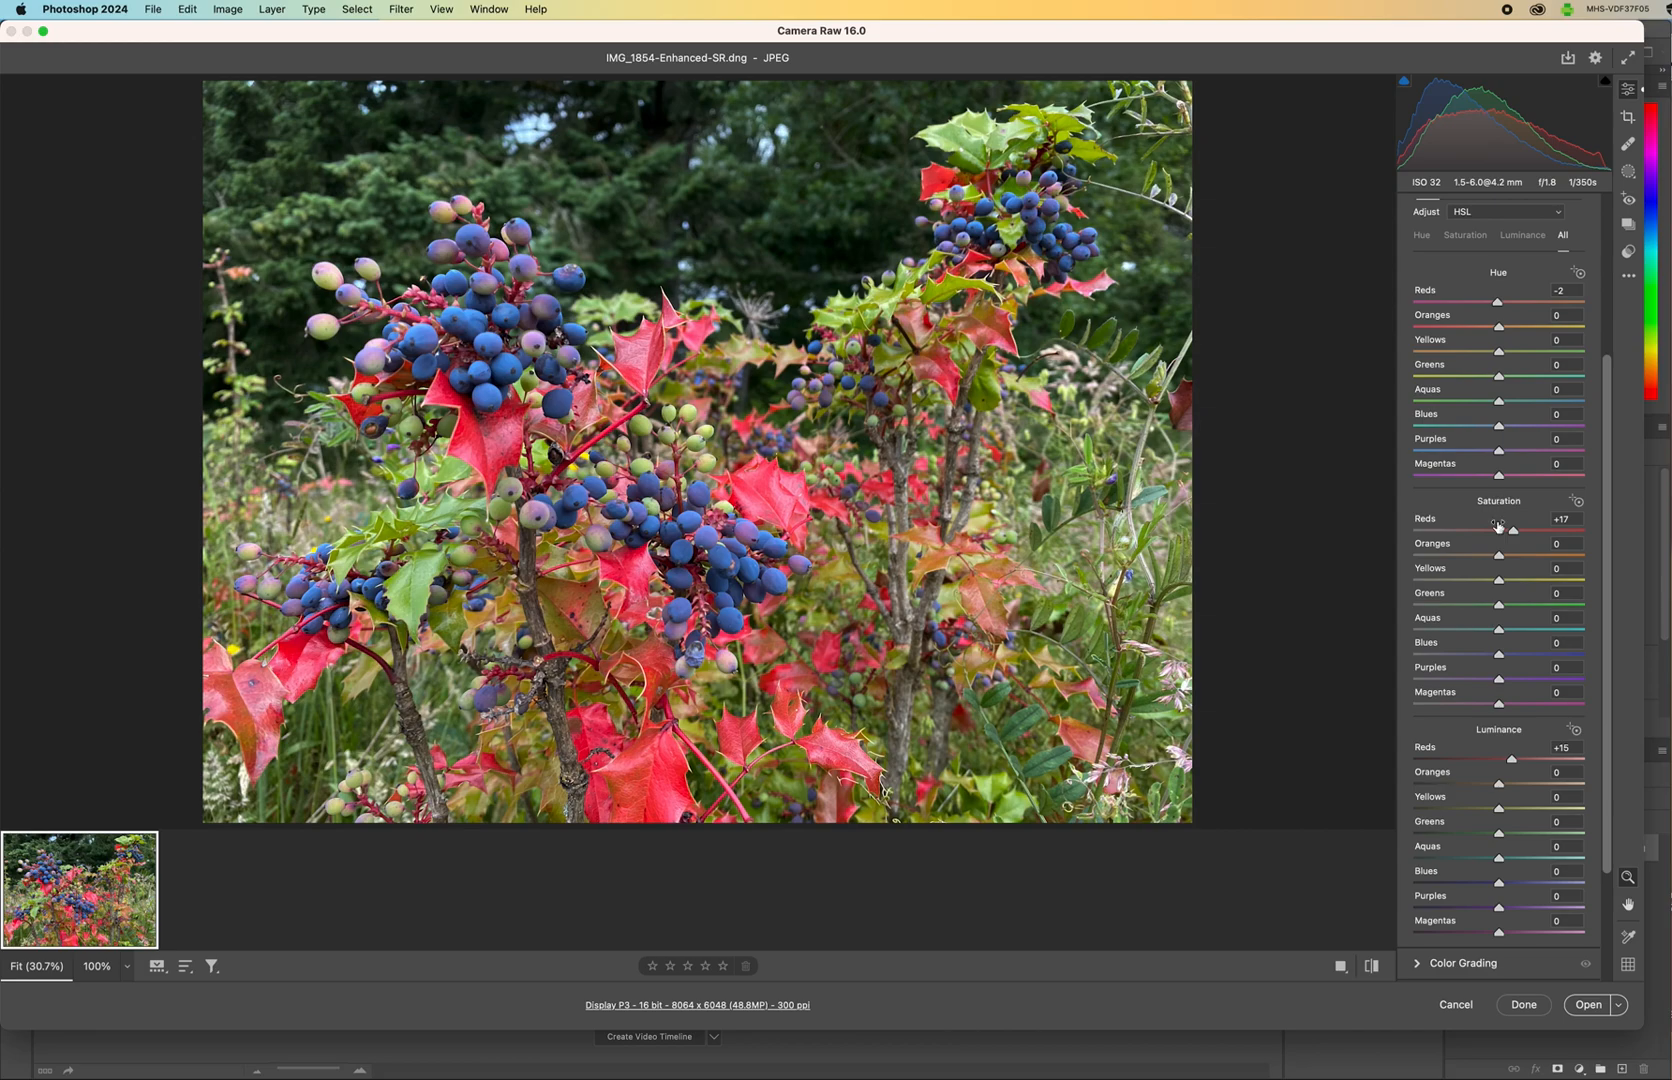
{"action": "scroll", "coordinate": [1498, 530], "scroll_direction": "up", "scroll_amount": 1}
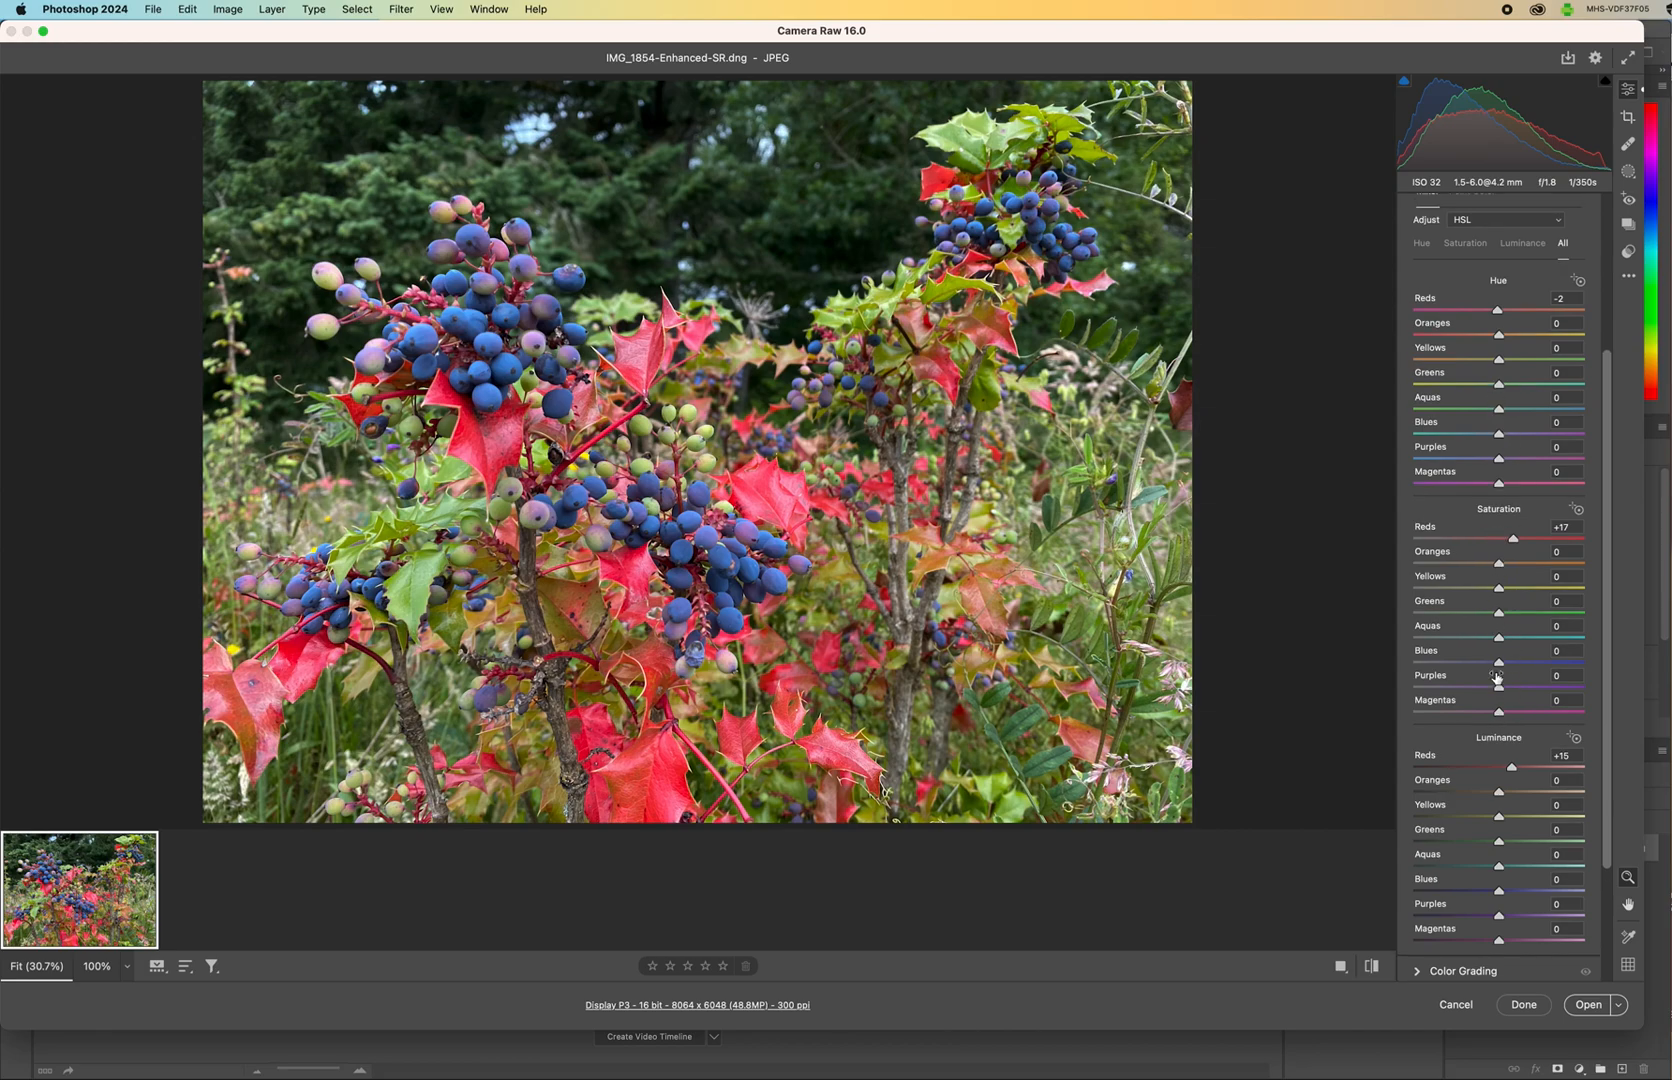
{"action": "left_click_drag", "start_coordinate": [1499, 617], "coordinate": [1455, 617]}
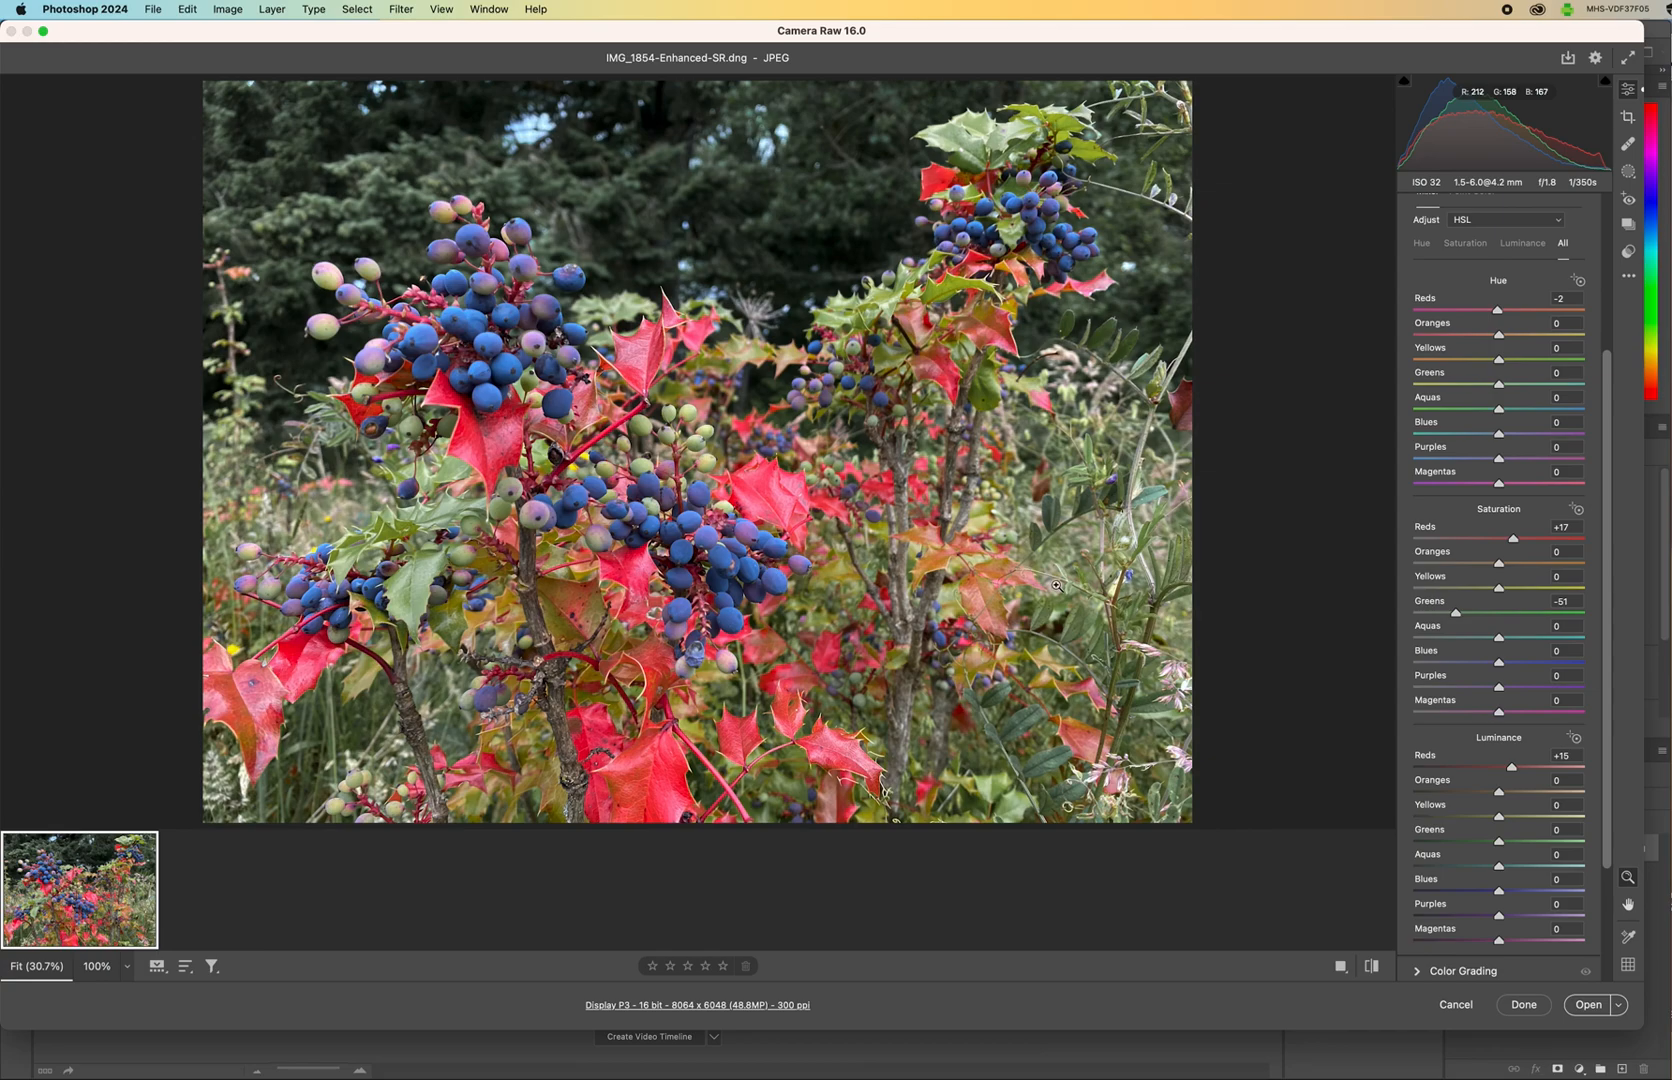
{"action": "mouse_move", "coordinate": [1500, 665]}
{"action": "left_mouse_down"}
{"action": "mouse_move", "coordinate": [1533, 665]}
{"action": "mouse_move", "coordinate": [1520, 689]}
{"action": "left_mouse_up"}
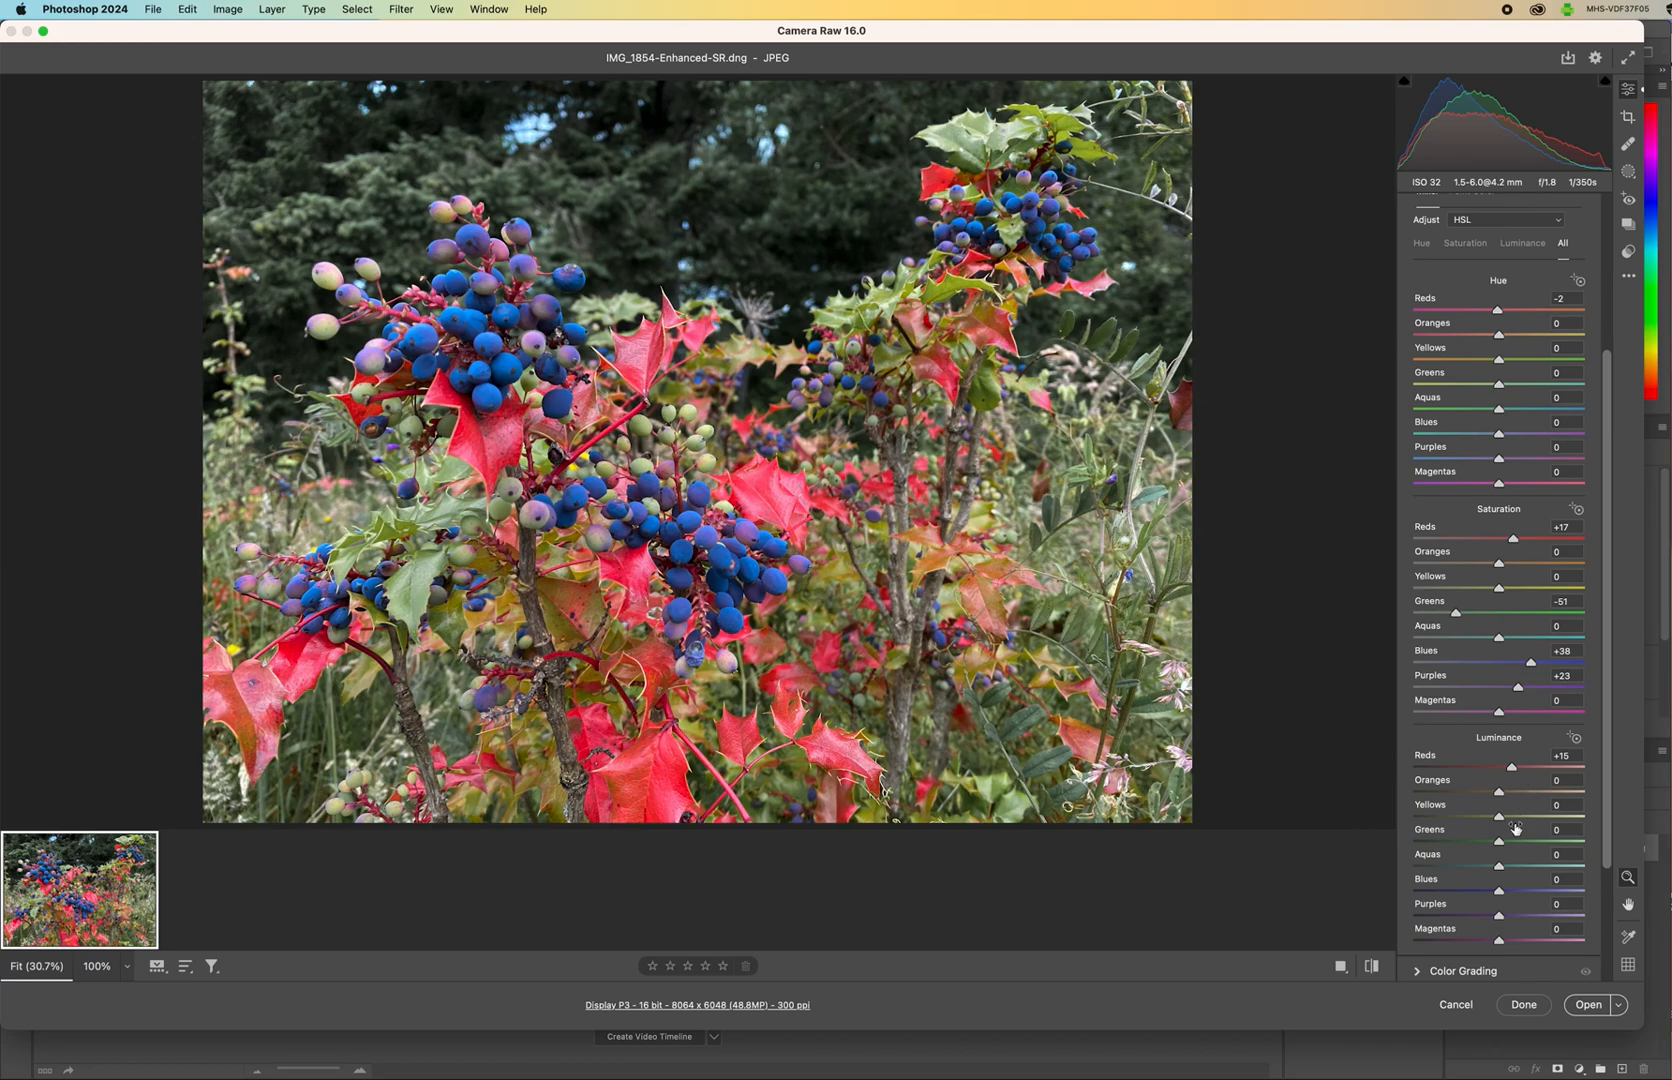
Darken the berries and leaves by setting the luminance to -20 for Blues and -19 for Reds.
{"action": "left_click_drag", "start_coordinate": [1499, 891], "coordinate": [1483, 891]}
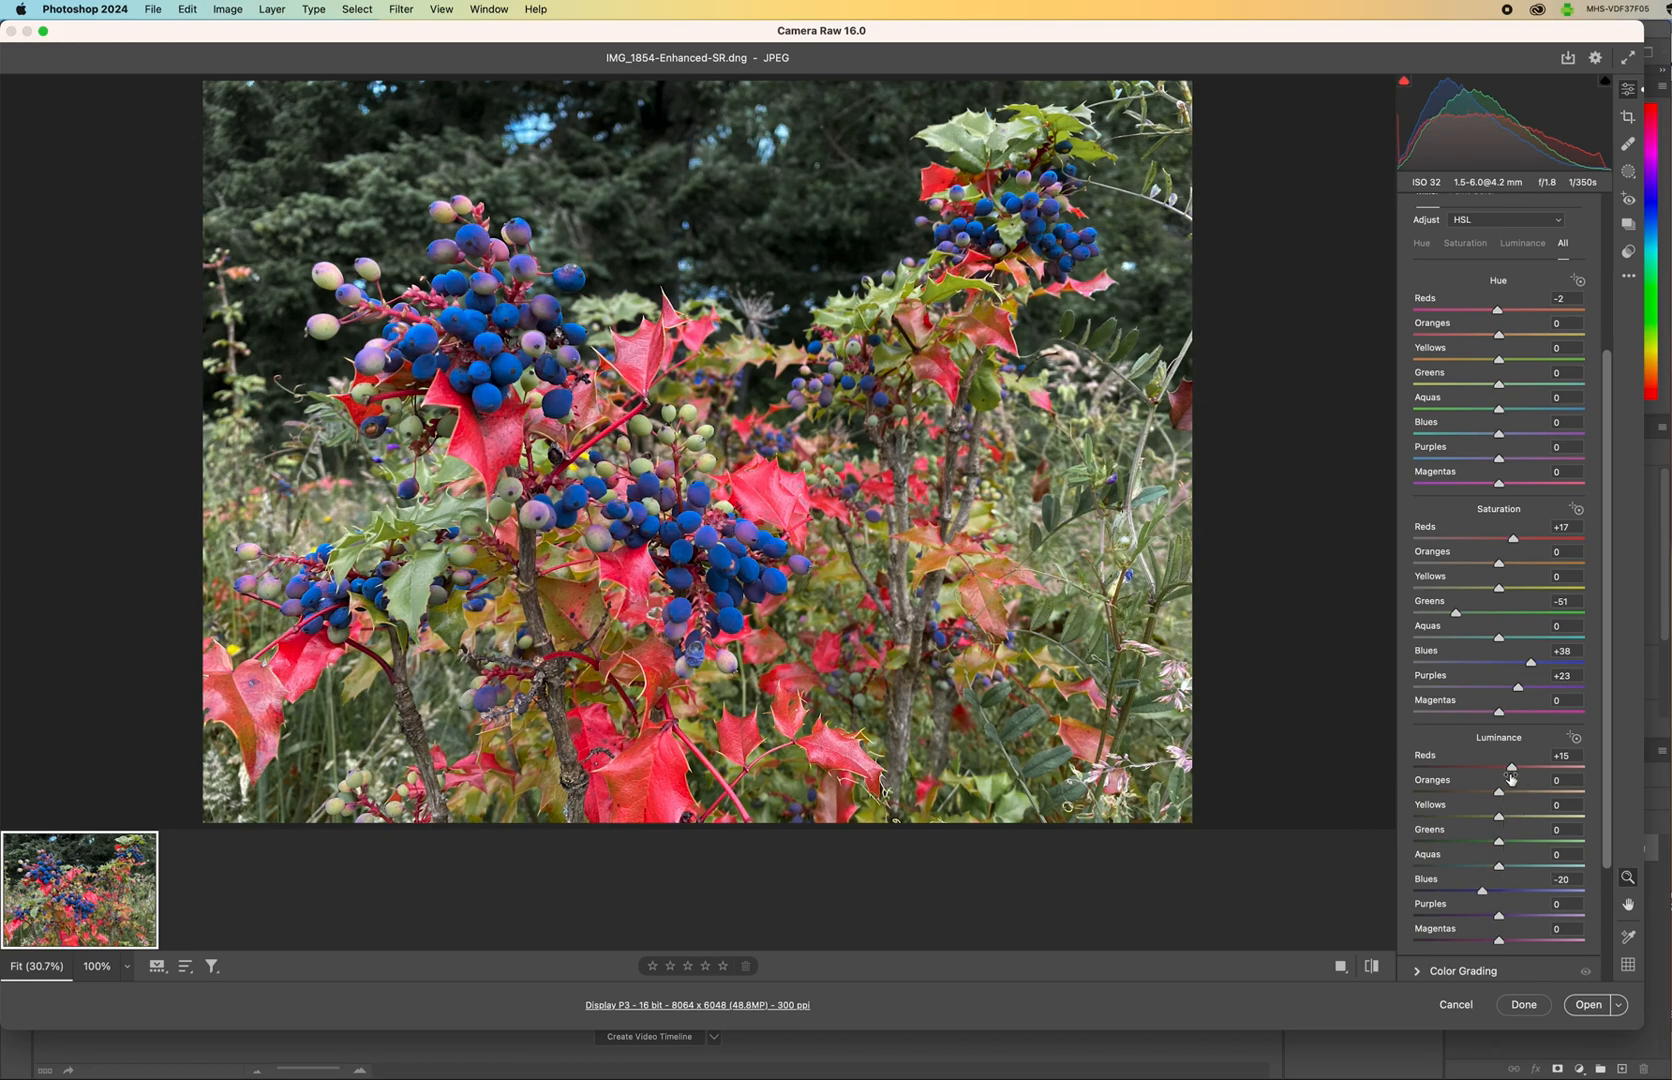
{"action": "left_click_drag", "start_coordinate": [1511, 767], "coordinate": [1484, 771]}
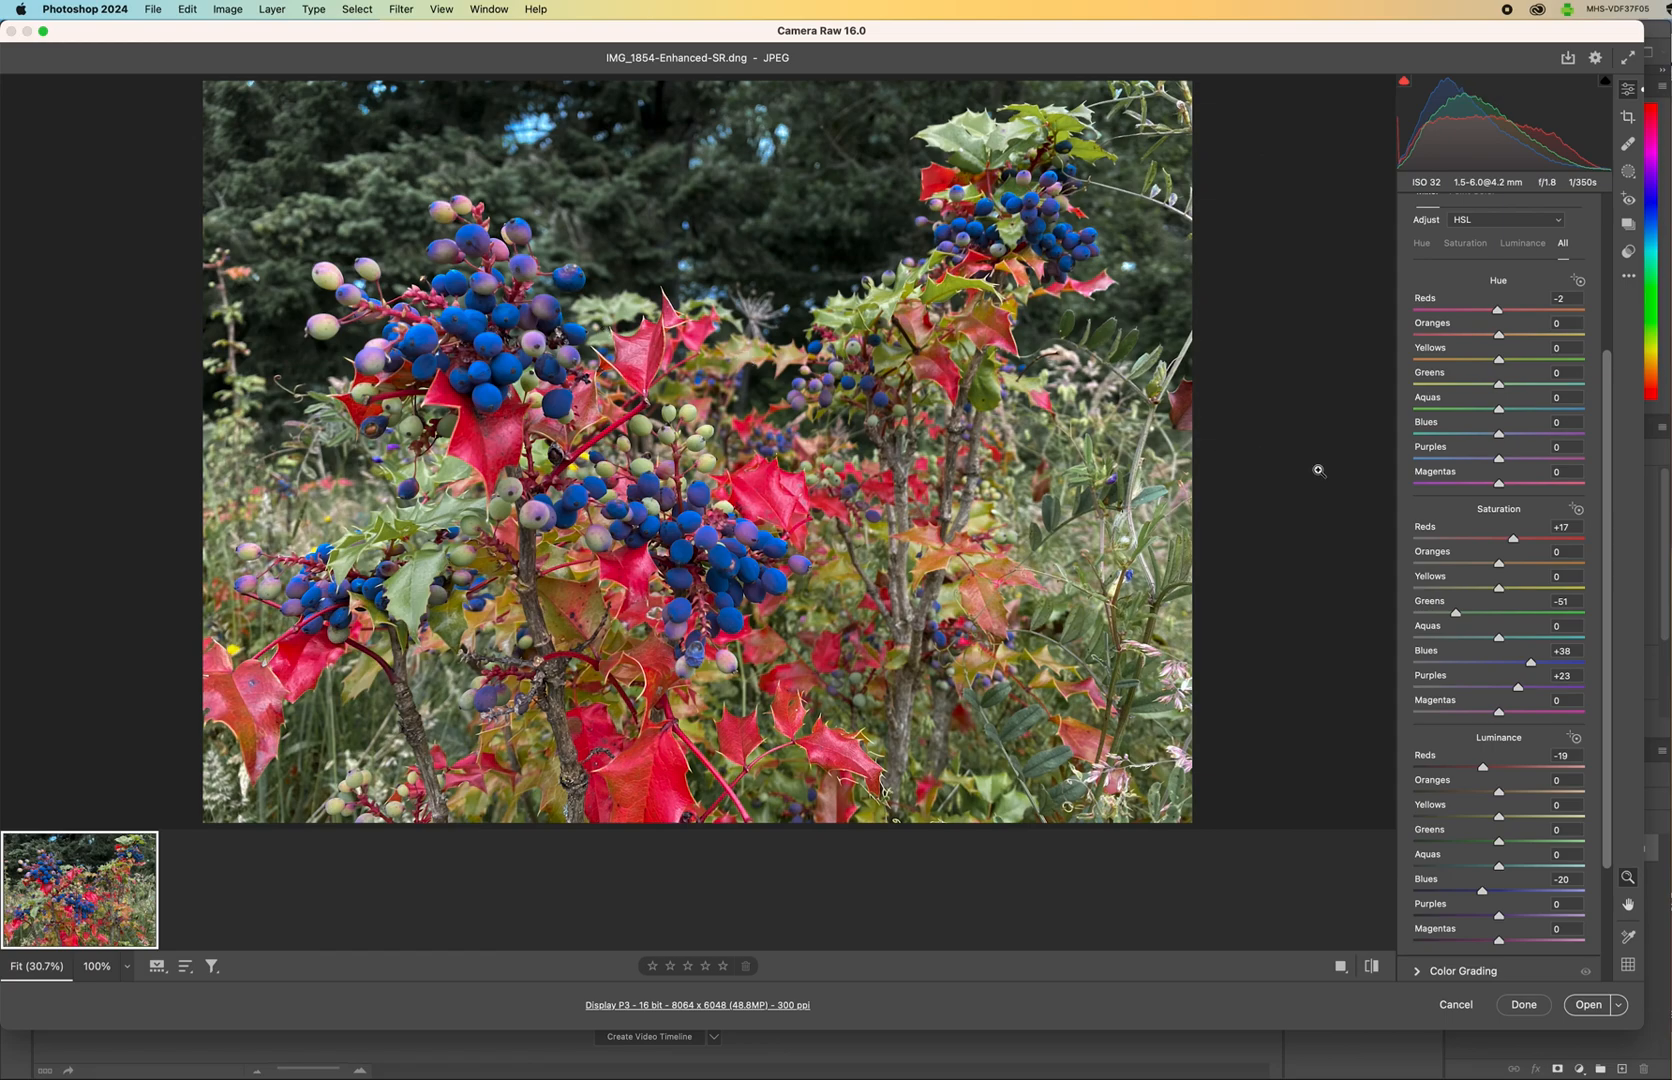
{"action": "scroll", "coordinate": [1512, 524], "scroll_direction": "up", "scroll_amount": 2}
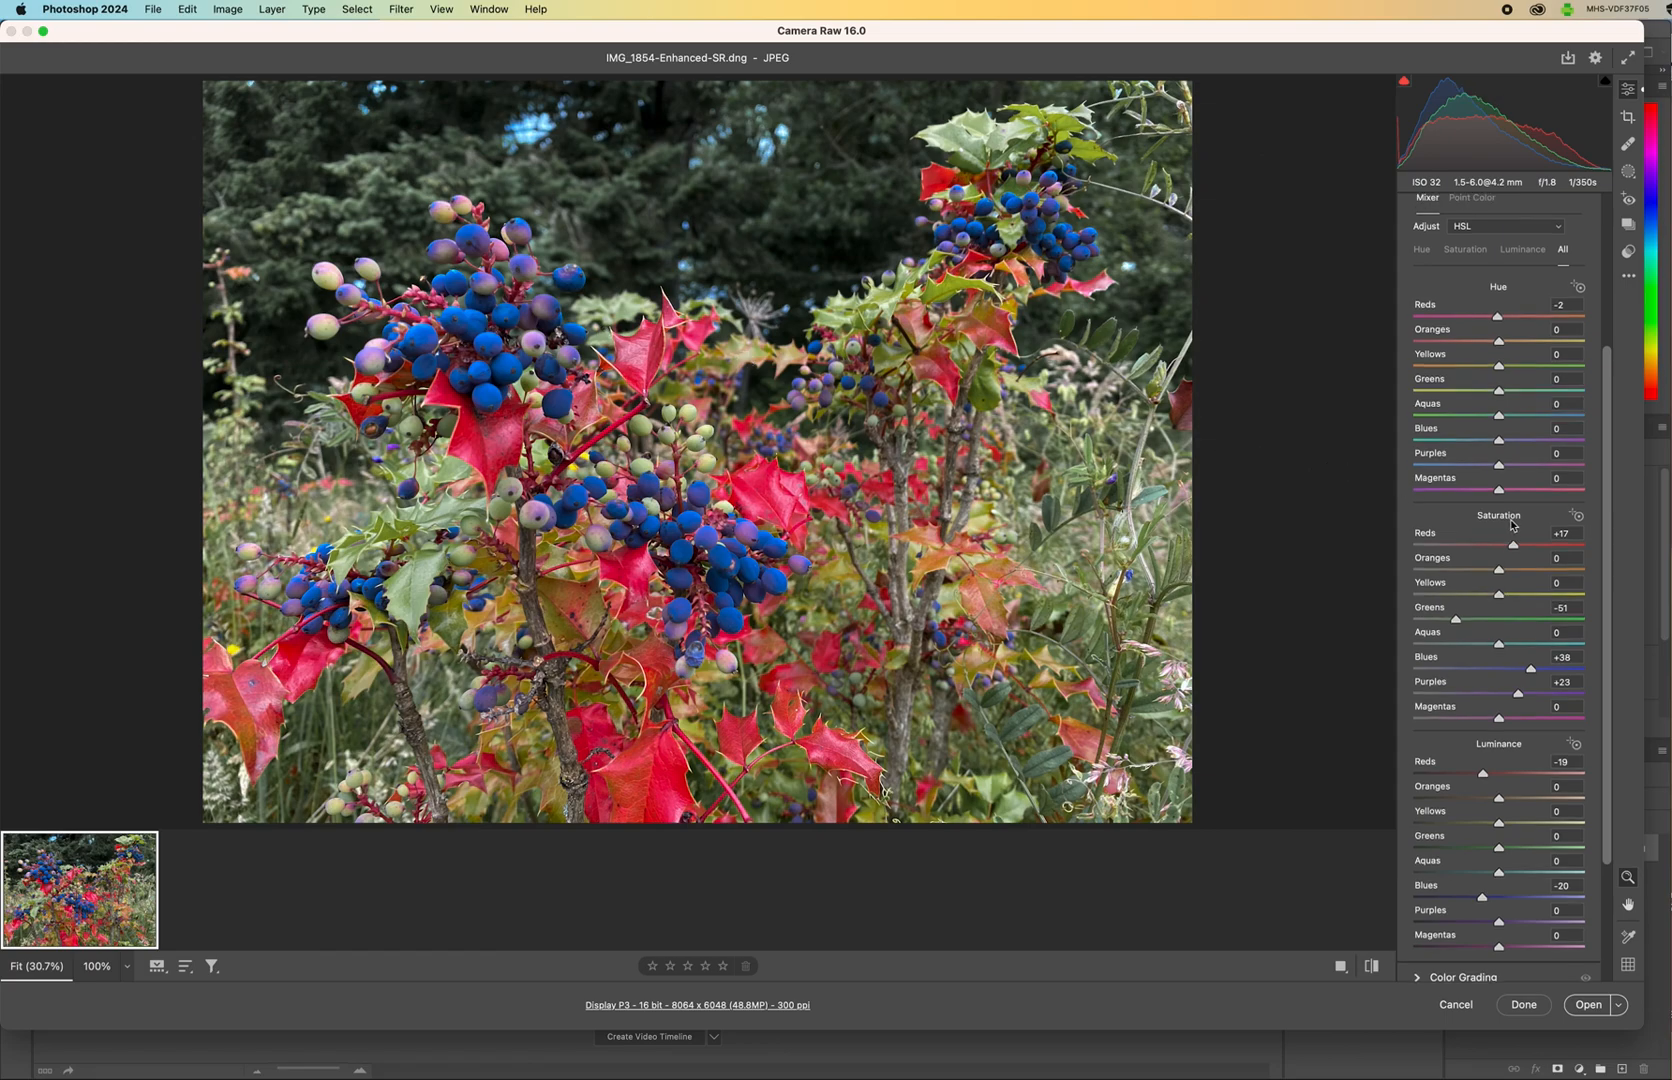